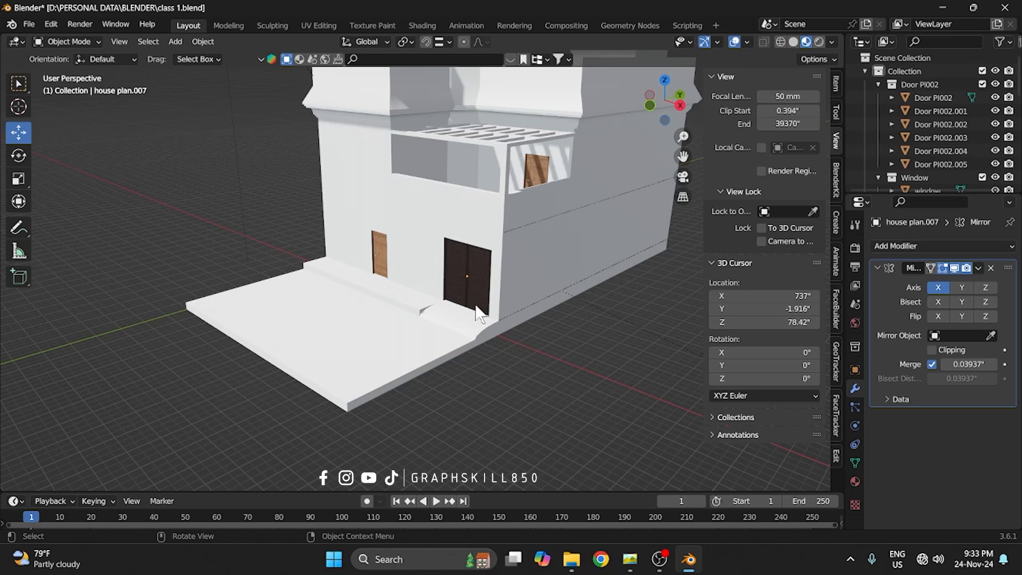
- Move the dark double door out of the ground-floor entrance and delete it
click(487, 286)
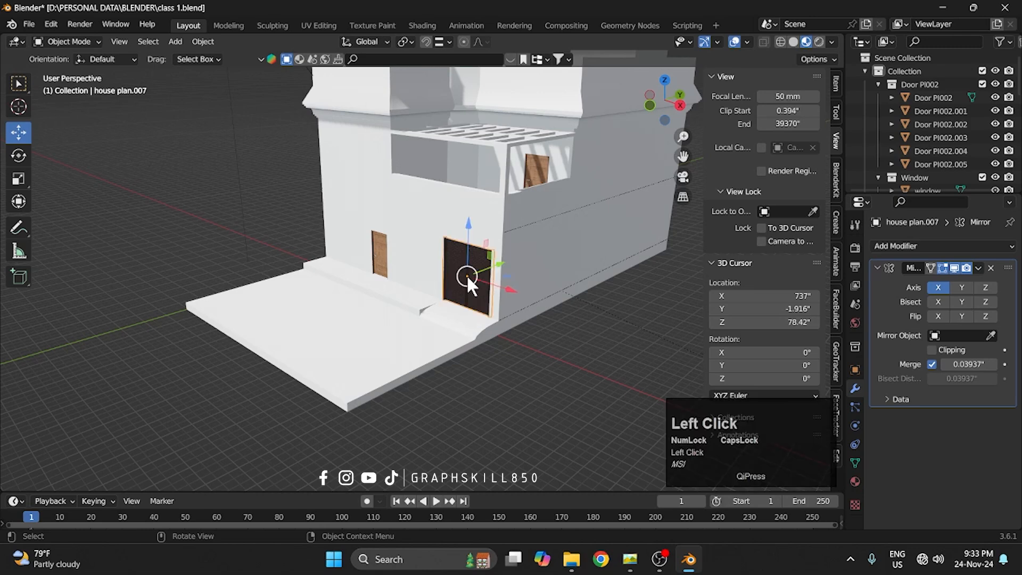
drag(491, 290, 598, 362)
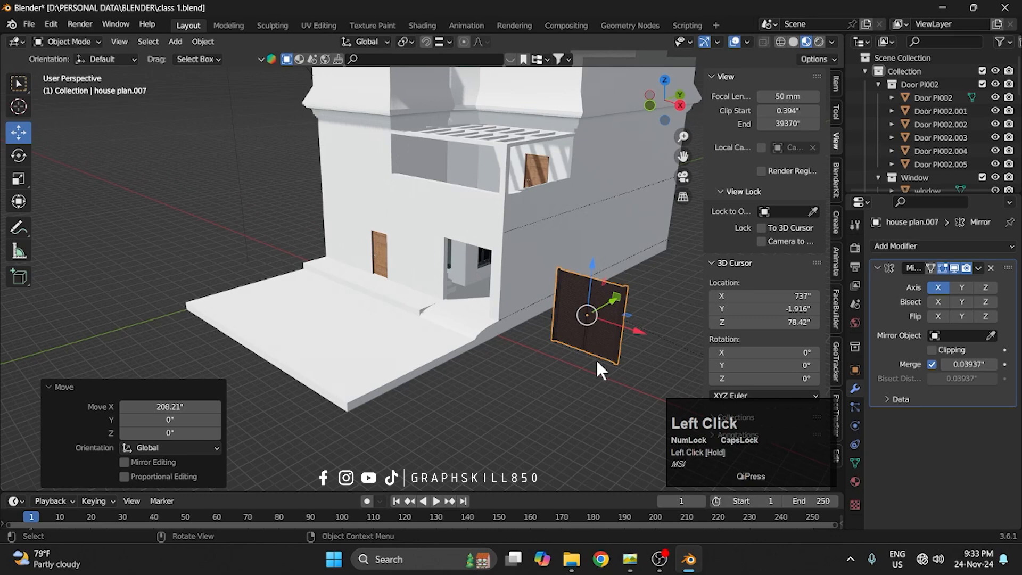
key(Delete)
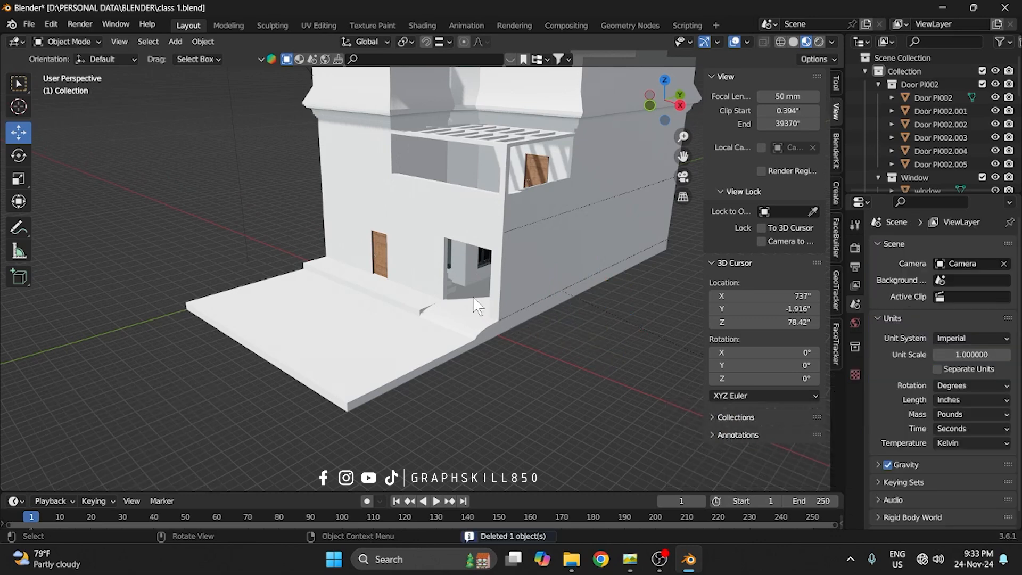
- Duplicate the four corner vertices of the empty entrance opening in the house mesh and move the copy about 306 inches along X
middle_drag(442, 362, 402, 280)
click(406, 280)
scroll(379, 291, up, 3)
click(376, 285)
key(Tab)
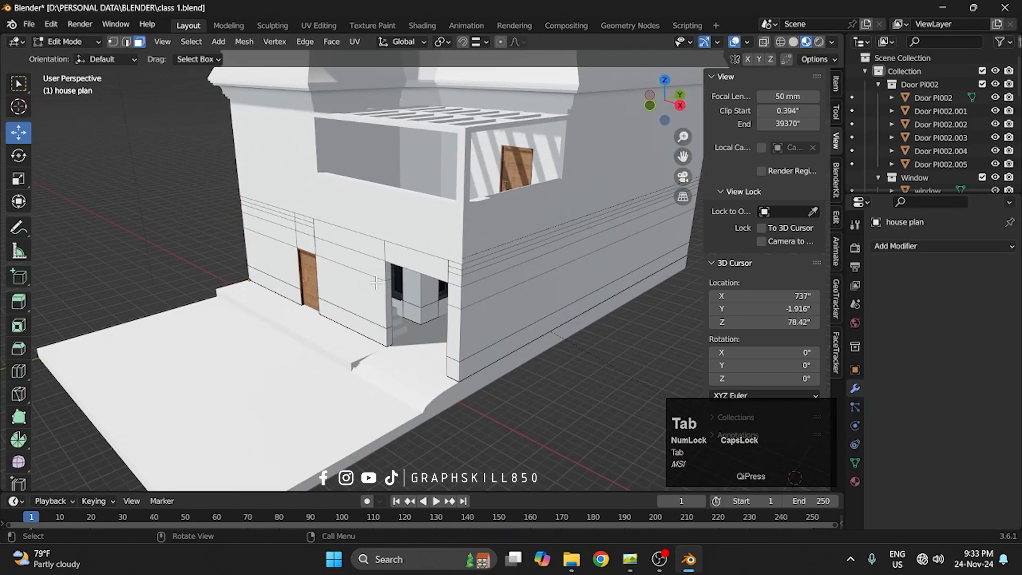
click(116, 41)
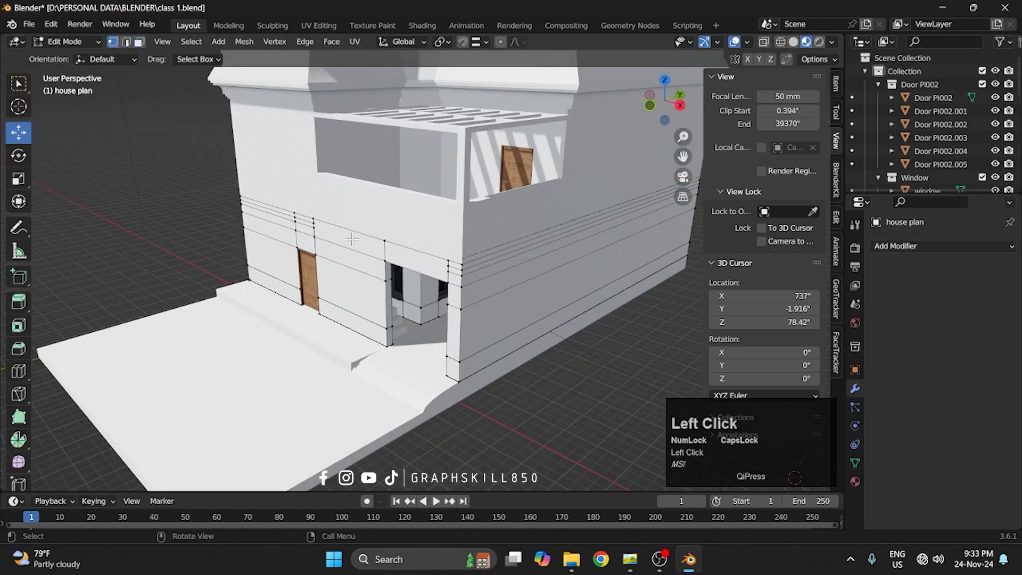
click(385, 261)
shift+click(448, 283)
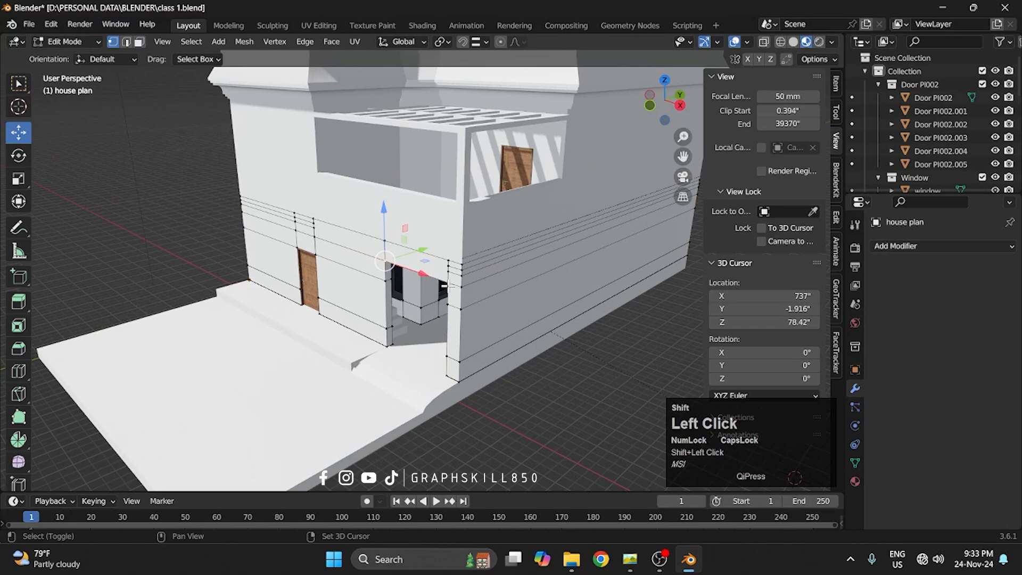
shift+click(443, 378)
shift+click(379, 352)
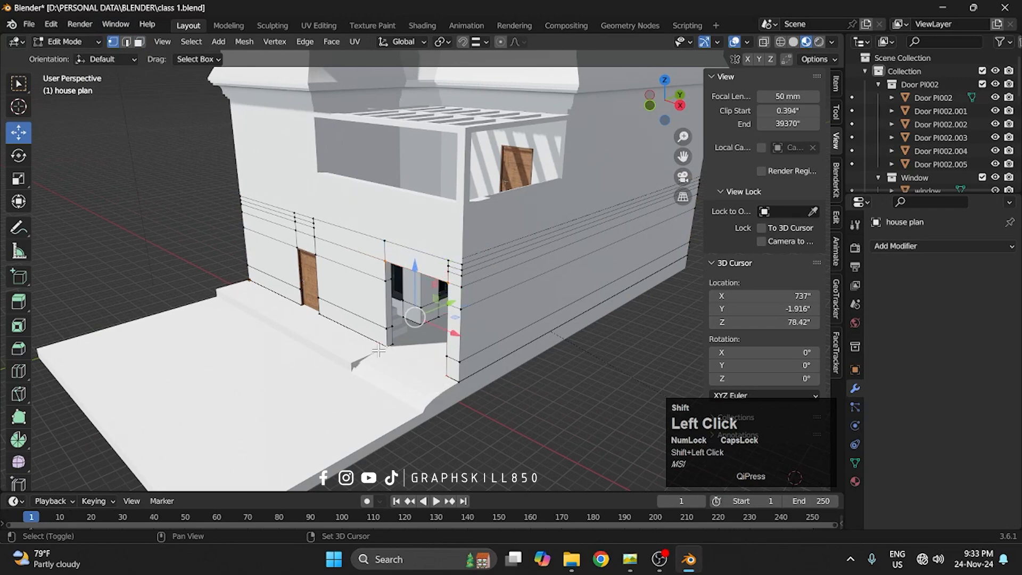
scroll(323, 306, down, 3)
key(shift+d)
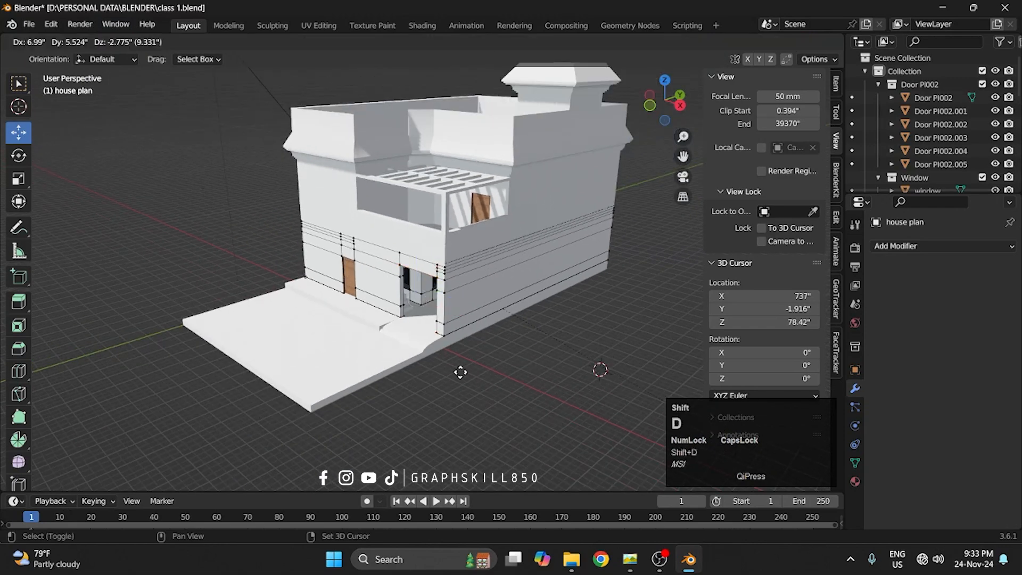
click(538, 422)
- Separate the duplicated corner vertices into their own object and select that object
right_click(544, 348)
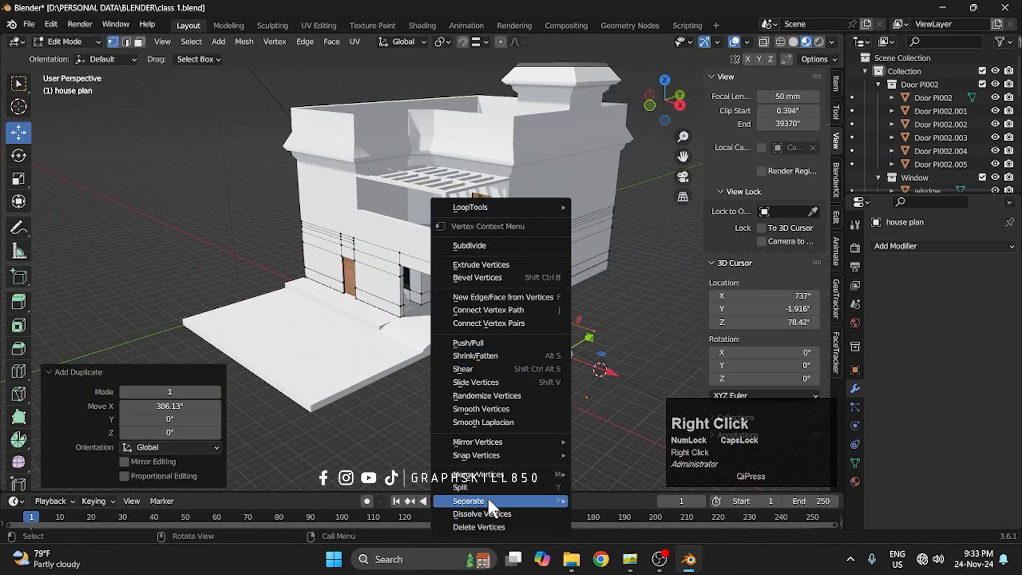
click(592, 473)
middle_drag(583, 456, 576, 312)
key(Tab)
click(577, 312)
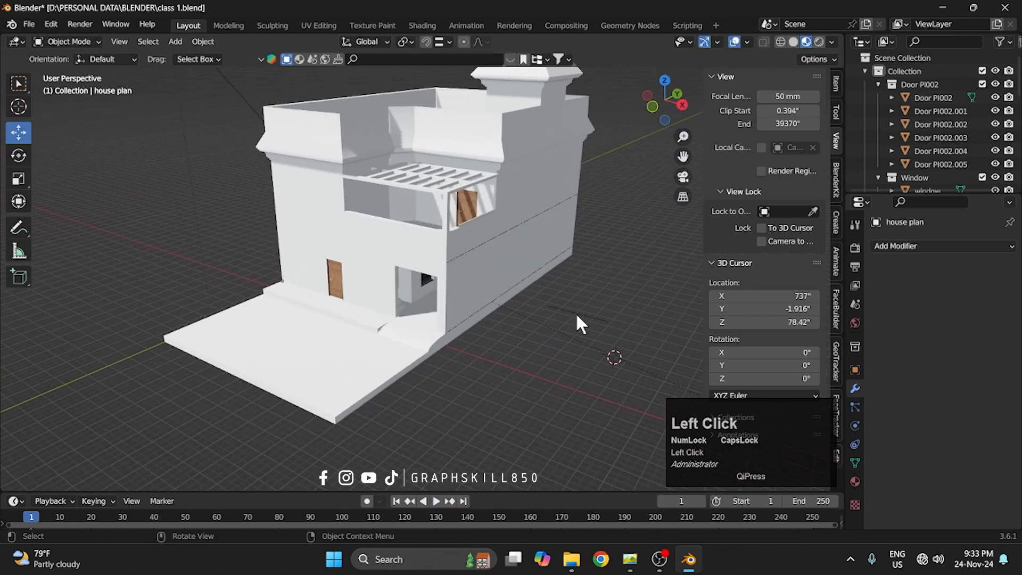
- Connect the separated corner vertices with edges and fill the outline with a face
key(Tab)
drag(524, 292, 558, 404)
key(f)
drag(640, 296, 580, 418)
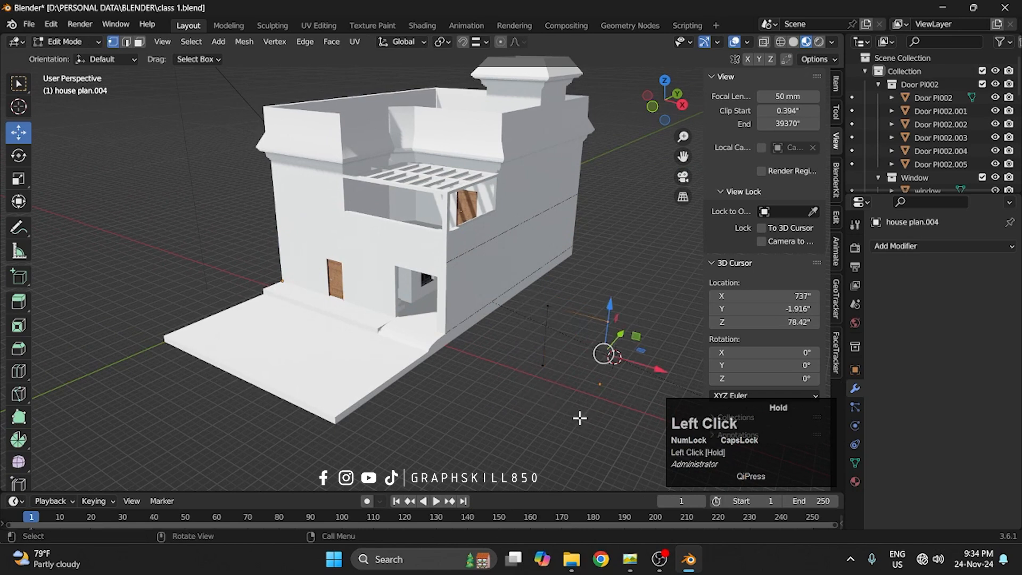
key(f)
drag(507, 350, 622, 427)
key(f)
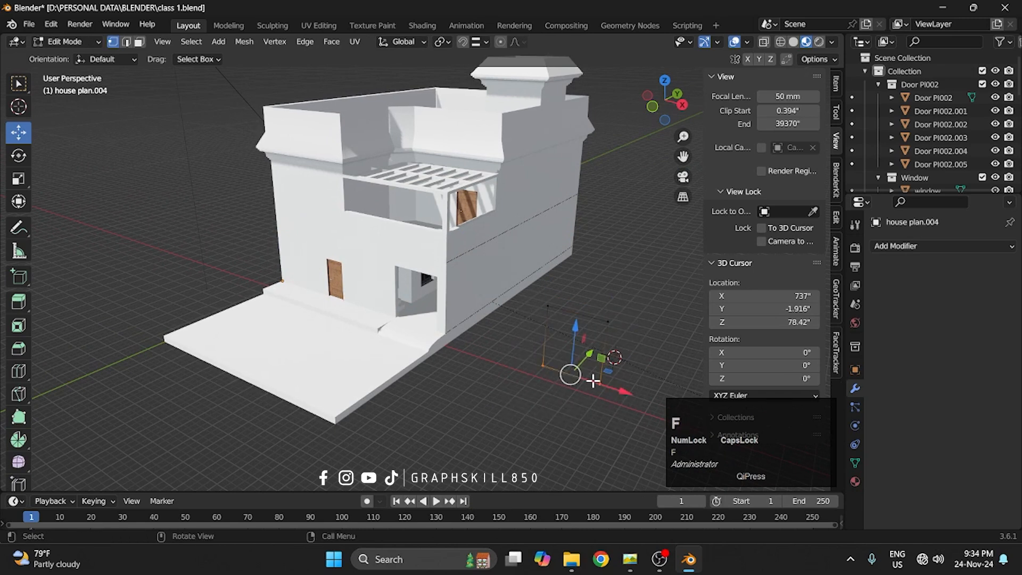
key(a)
key(f)
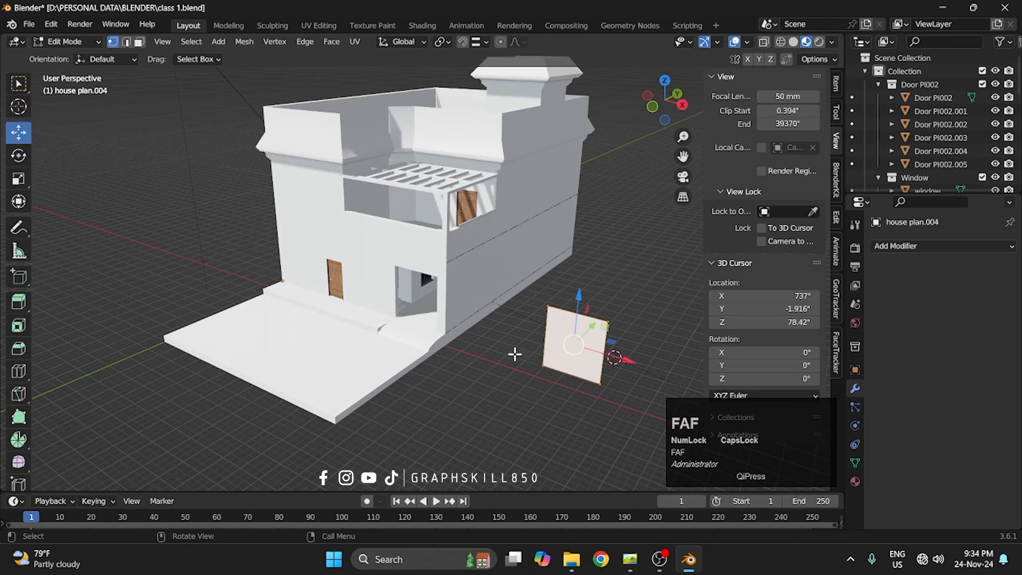
- Set the new rectangular panel's origin to its geometry
key(Tab)
right_click(571, 333)
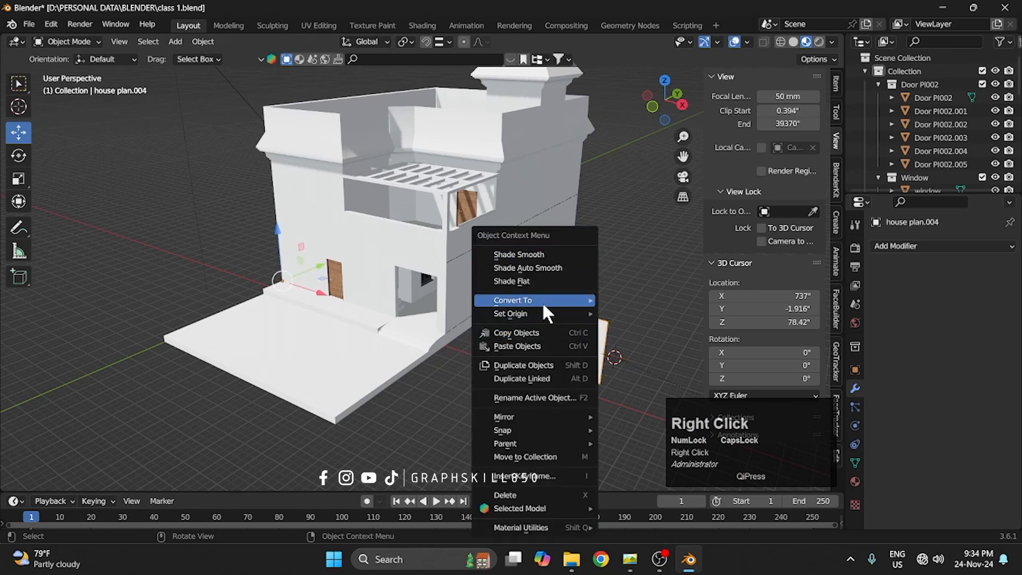
mouse_move(538, 314)
click(629, 325)
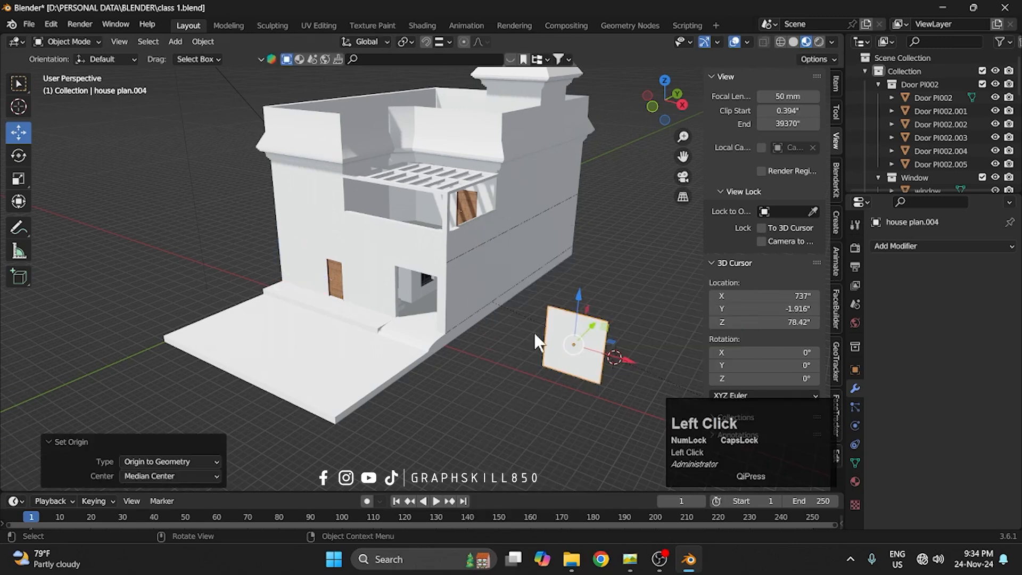
- Check the gate reference image in the photo viewer and add one centred vertical loop cut to the panel in front view
click(650, 120)
scroll(378, 310, up, 5)
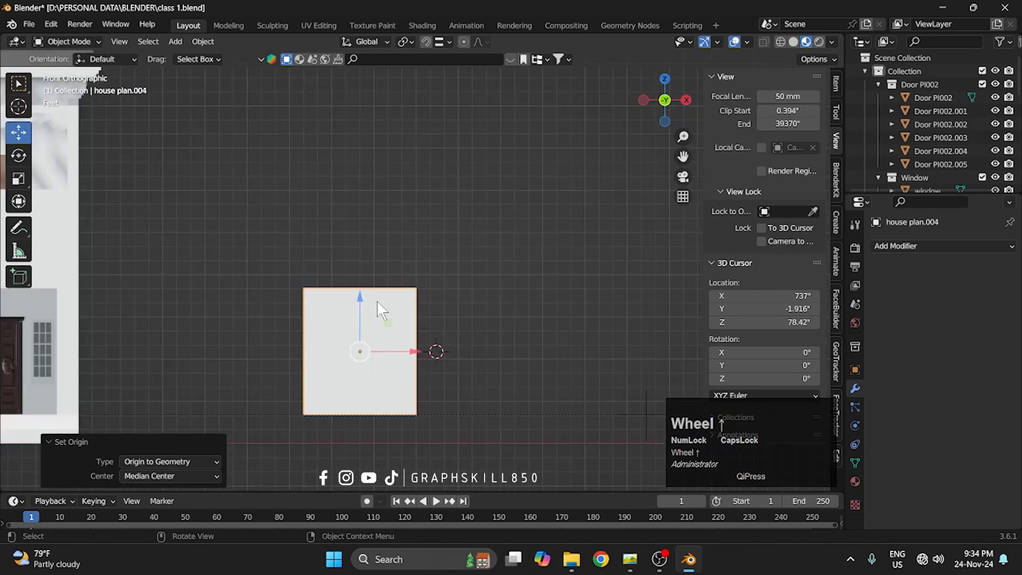
shift+middle_drag(378, 311, 413, 259)
key(Tab)
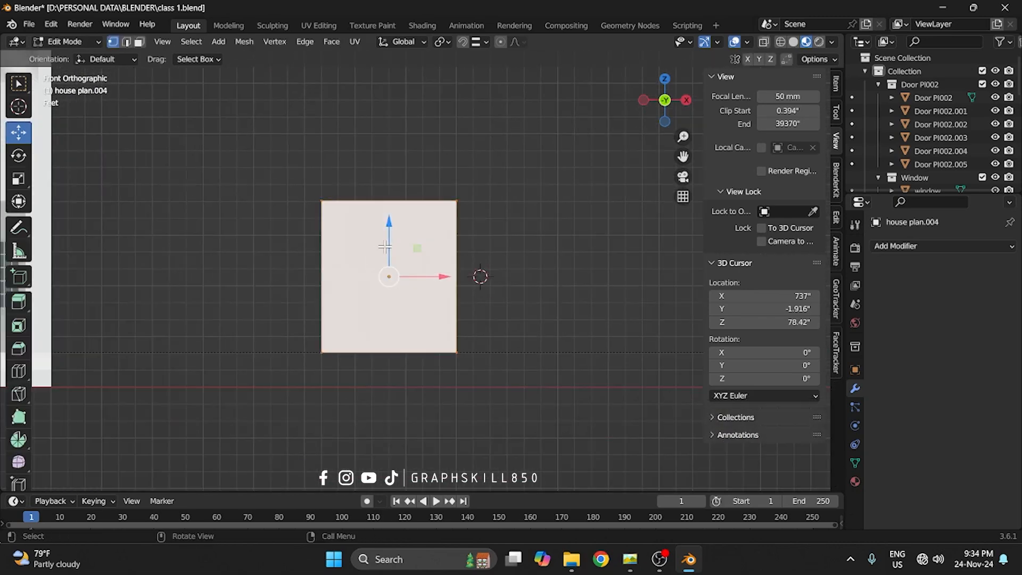
key(ctrl)
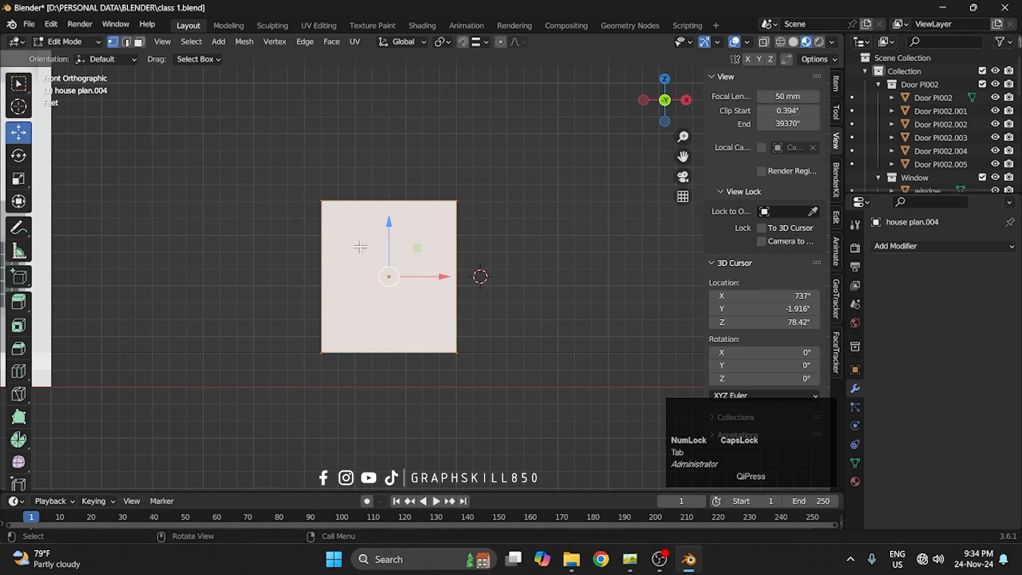
click(633, 567)
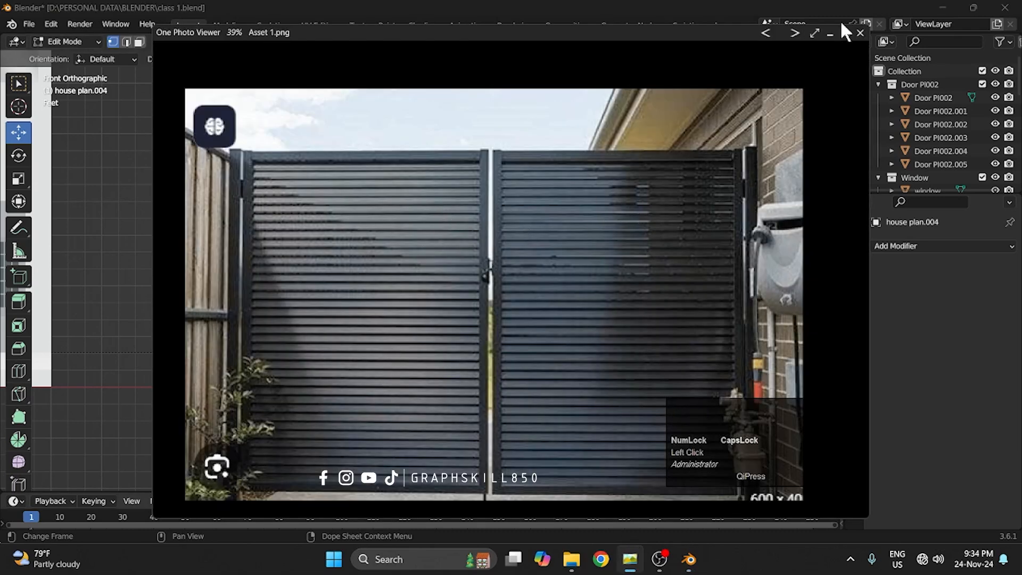
click(831, 33)
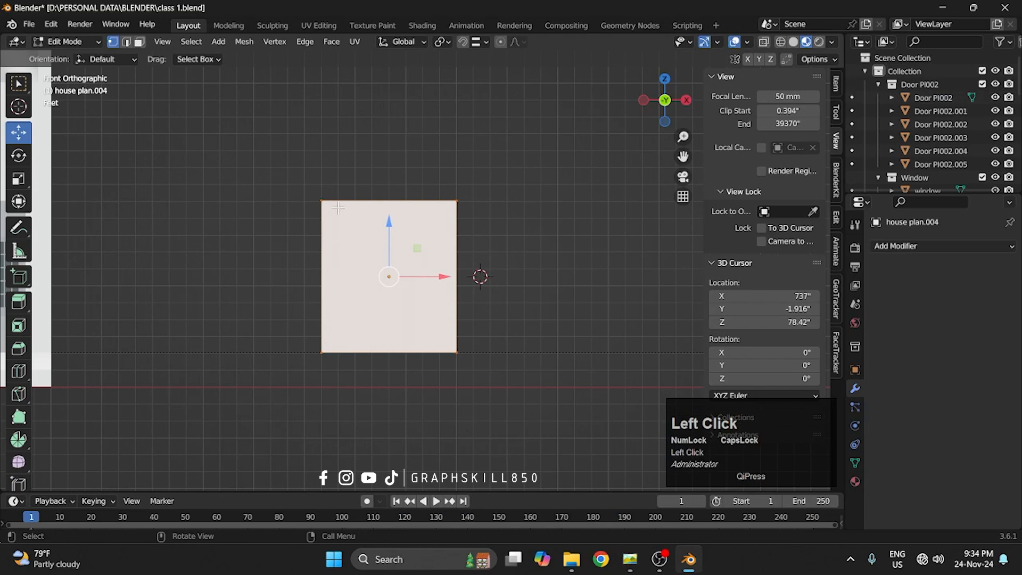
key(ctrl+r)
click(383, 192)
right_click(383, 192)
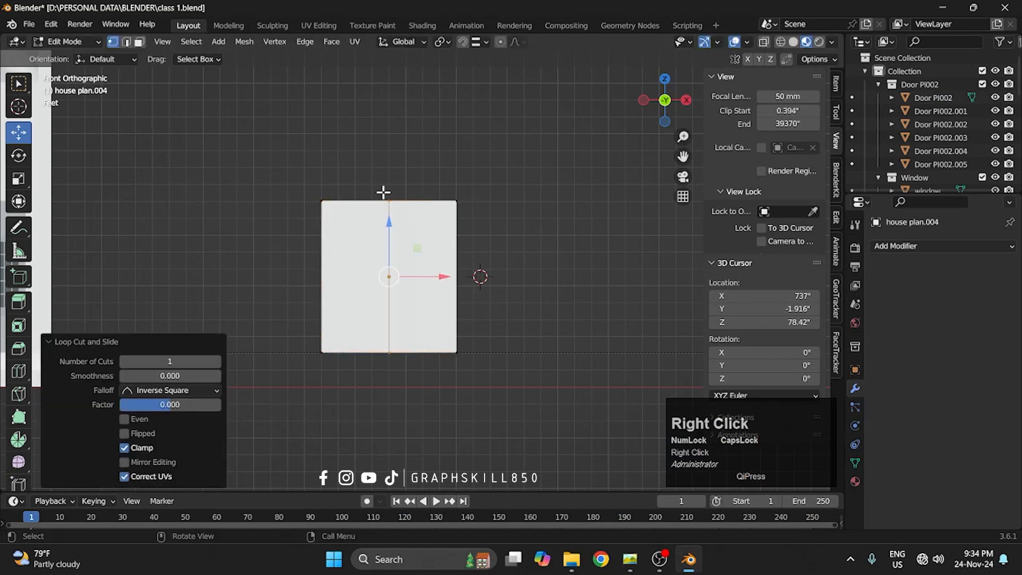
- Delete the outer vertices of the panel's left half, keeping only the right half
drag(274, 165, 334, 404)
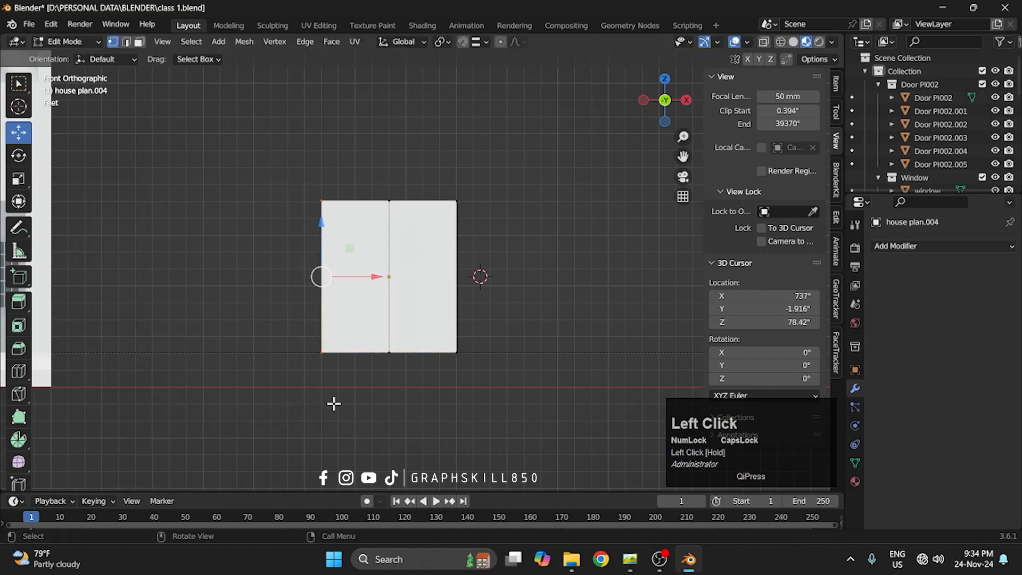
key(x)
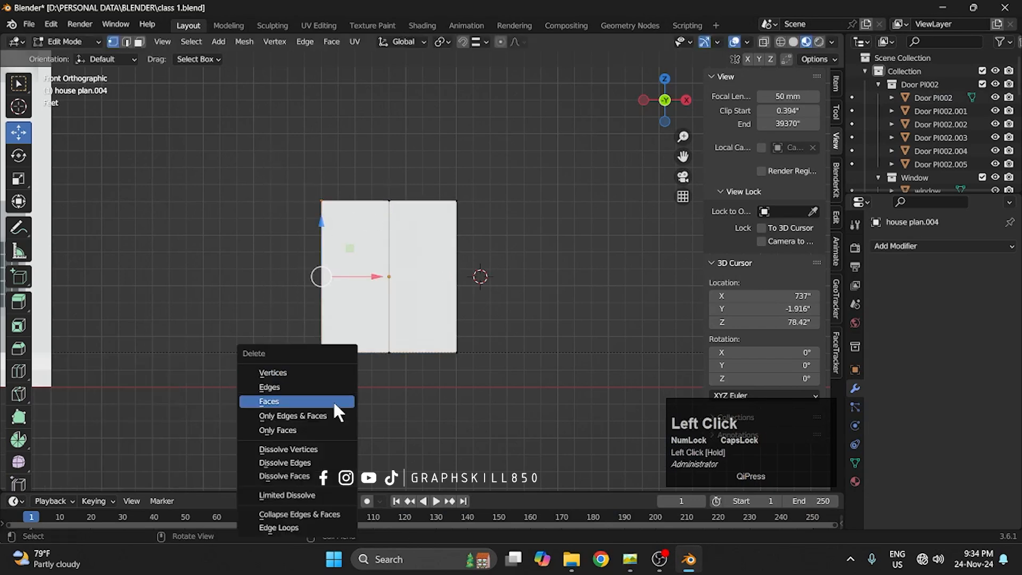
click(321, 369)
- Duplicate the half panel's right edge in place and separate the copy into its own object
scroll(447, 235, up, 2)
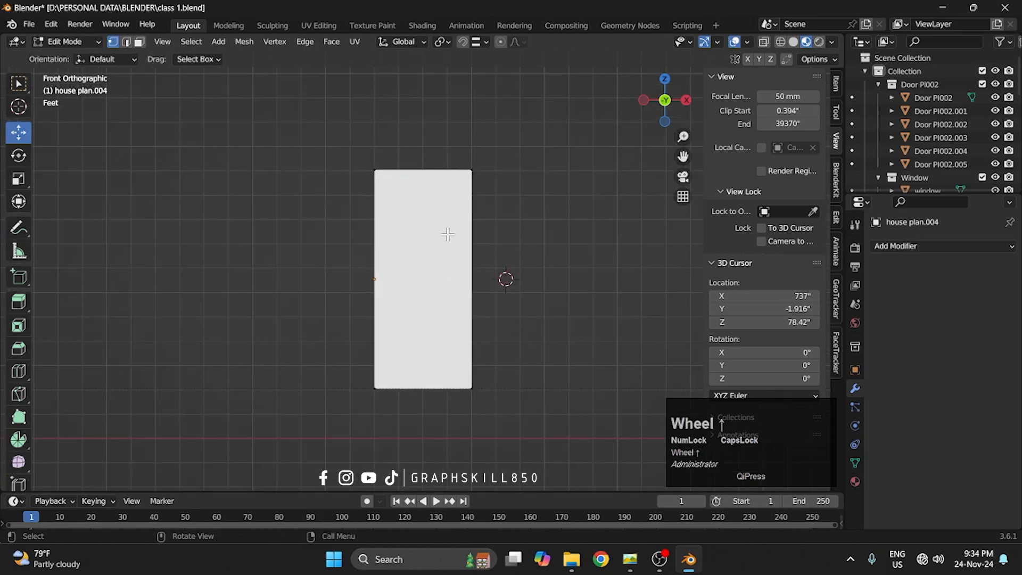
click(511, 274)
key(shift+d)
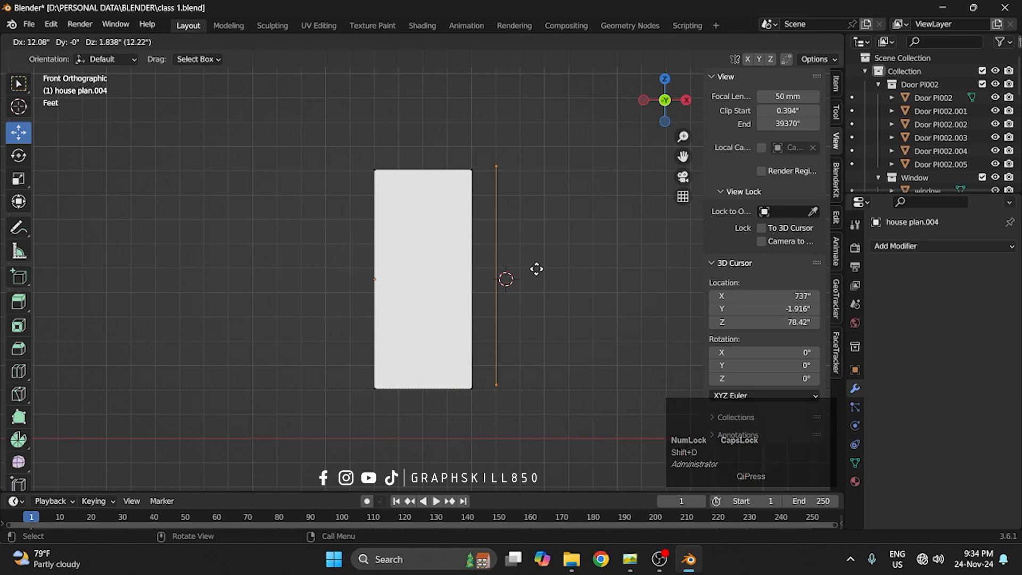
key(x)
right_click(537, 269)
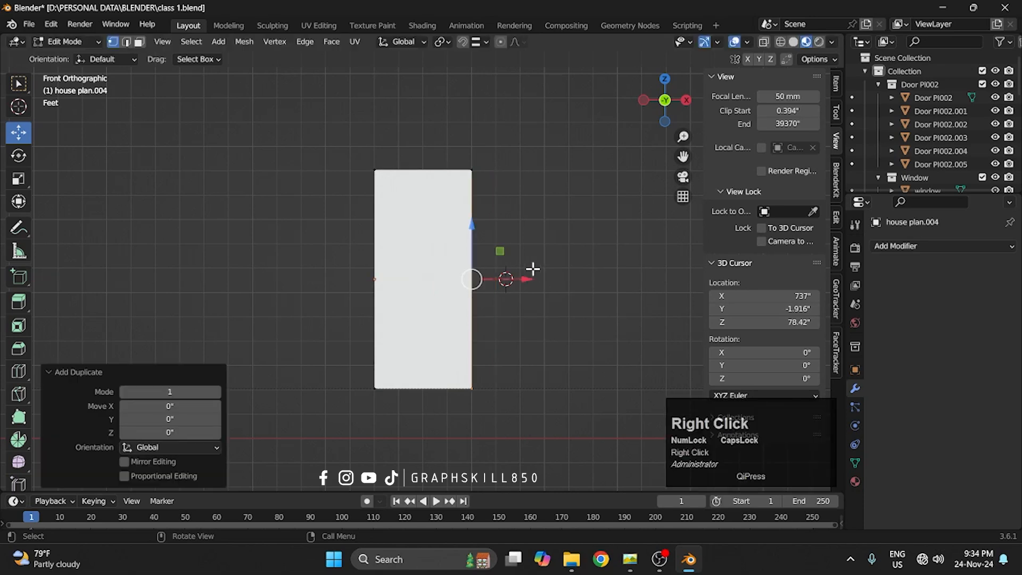
right_click(445, 474)
mouse_move(450, 501)
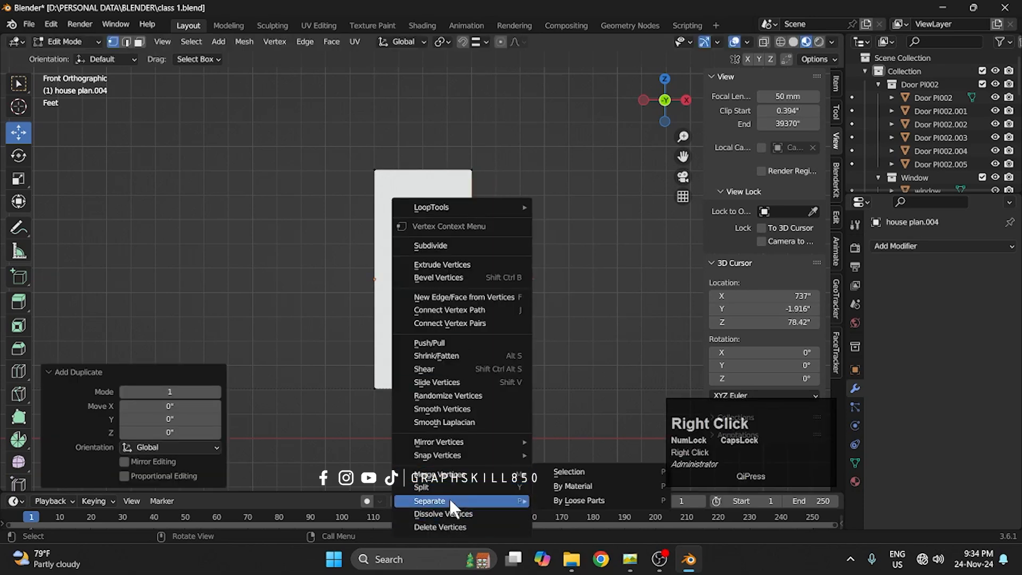
click(569, 472)
key(Tab)
- Move the separated edge about 5 inches along X, away from the half panel
click(445, 280)
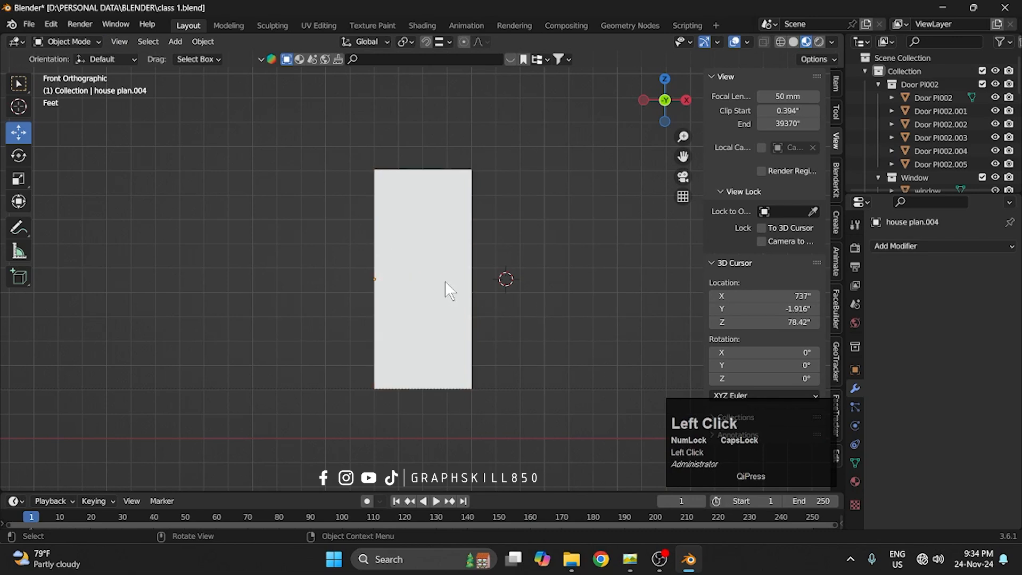
click(469, 288)
click(470, 288)
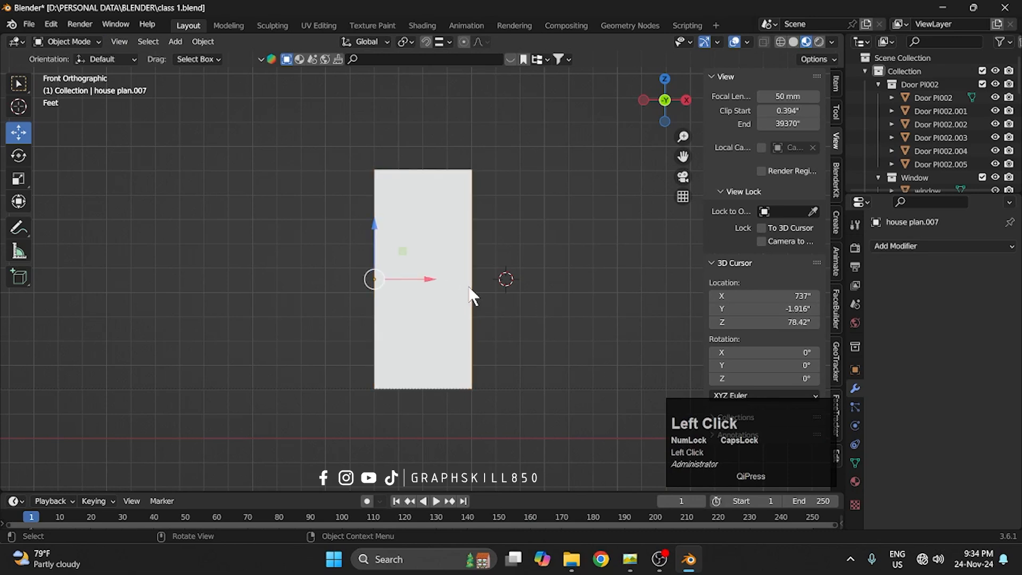
drag(433, 279, 537, 280)
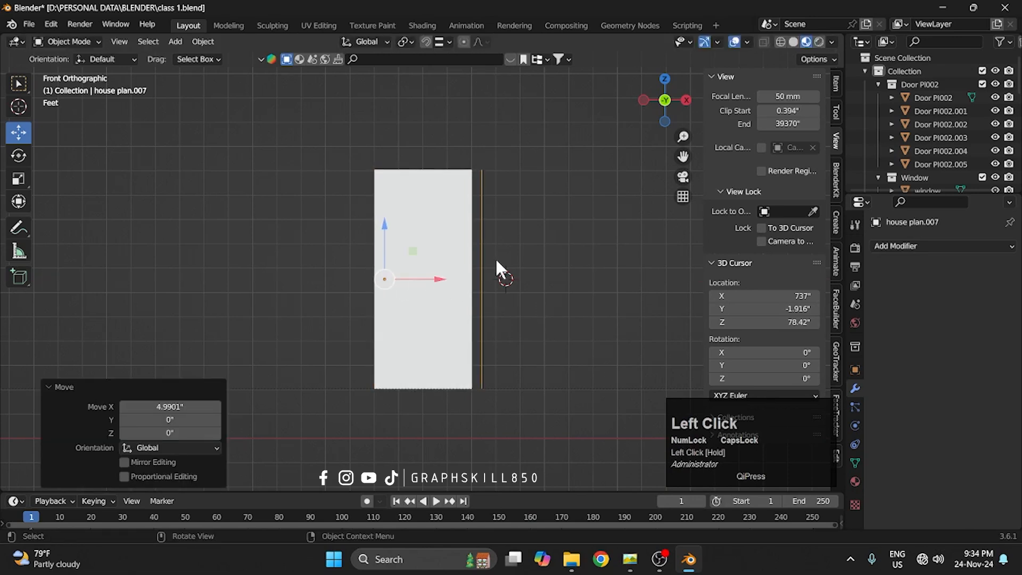
- Extrude the separated edge about 3.4 inches along X to form a narrow vertical strip
key(Tab)
drag(536, 142, 455, 392)
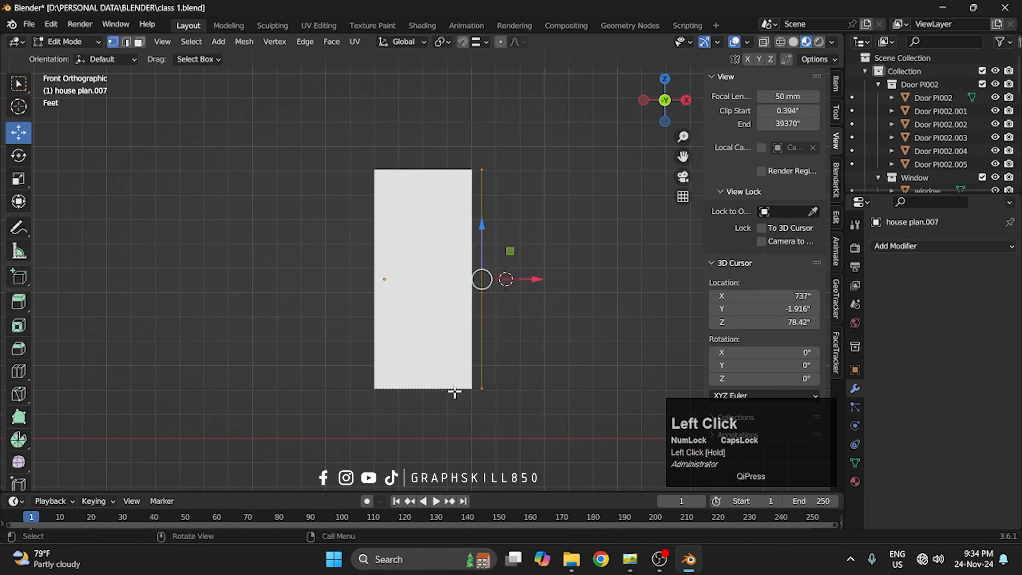
key(e)
key(x)
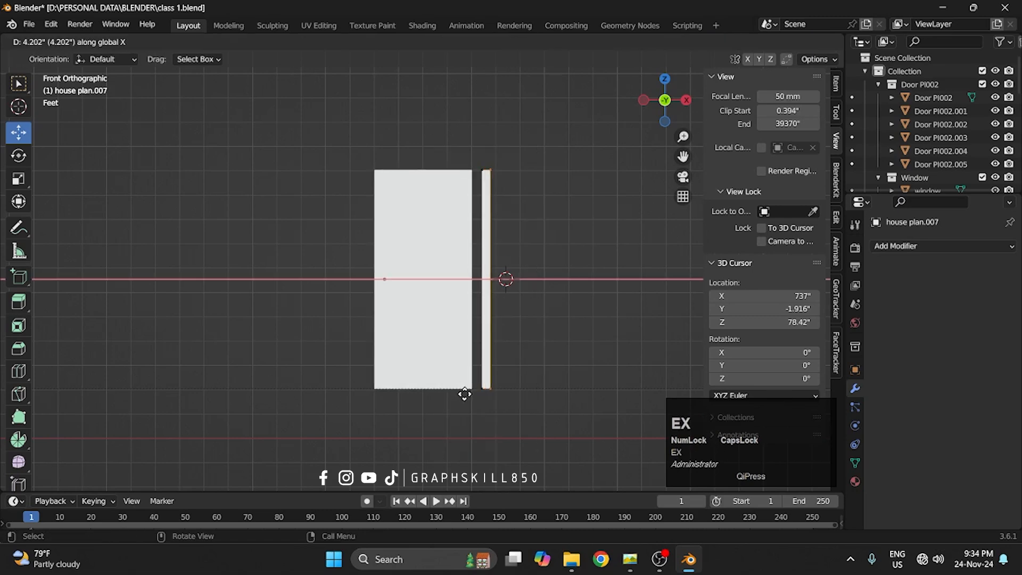
click(463, 397)
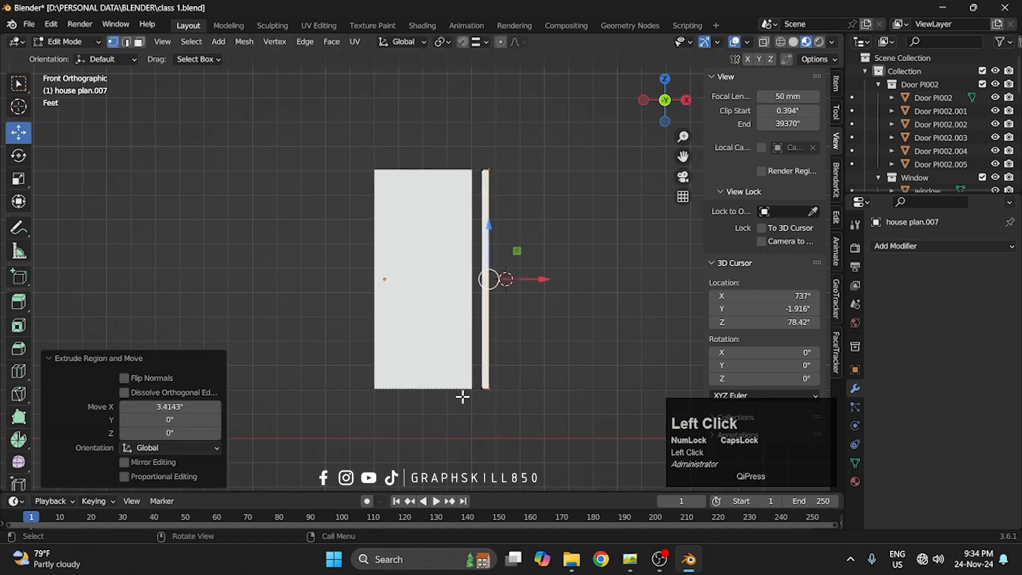
- Extrude the whole vertical strip about 3.45 inches along negative Y to make it a solid post
middle_drag(463, 397, 371, 450)
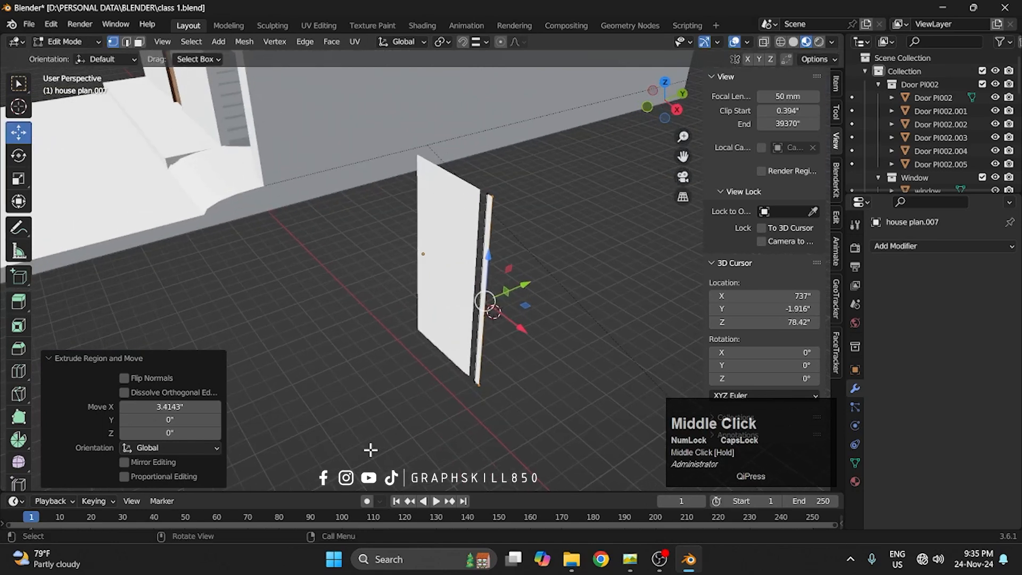
key(a)
key(e)
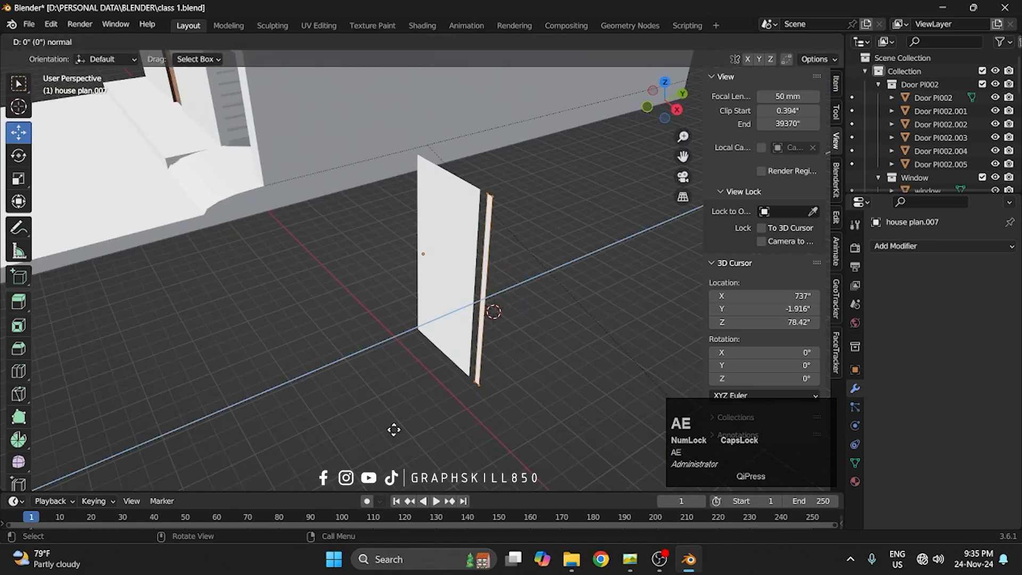
key(y)
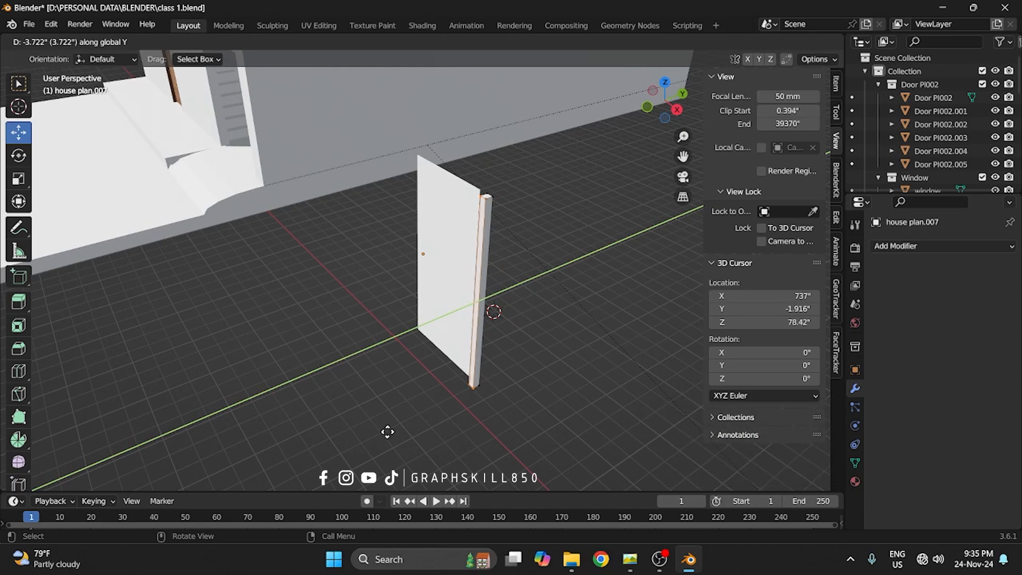
click(386, 432)
middle_drag(388, 432, 722, 76)
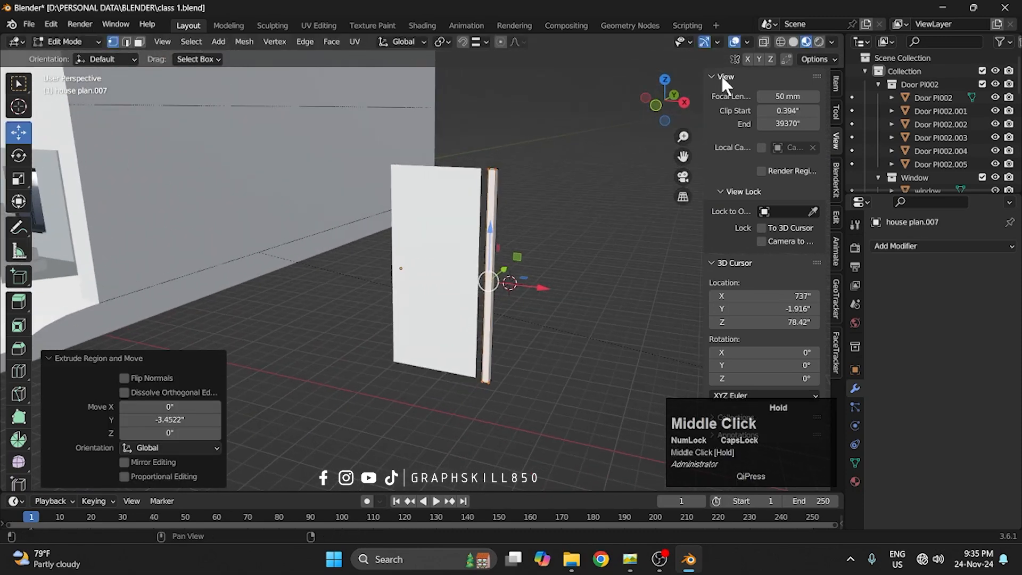
- Set the post's origin to its geometry and move the post along X against the half panel's right edge
click(656, 105)
scroll(539, 236, up, 3)
key(Tab)
scroll(522, 238, down, 3)
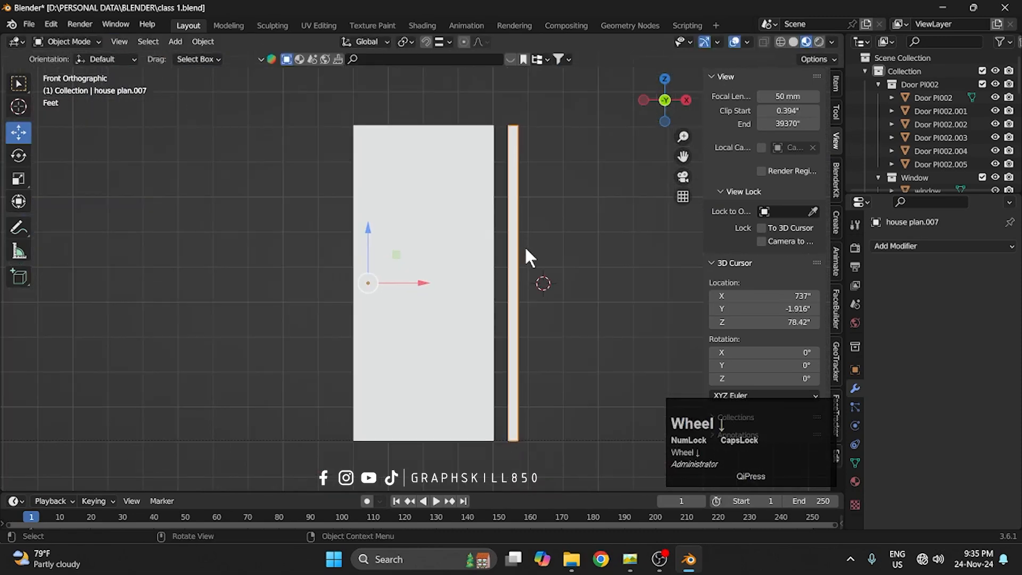
right_click(525, 246)
mouse_move(519, 248)
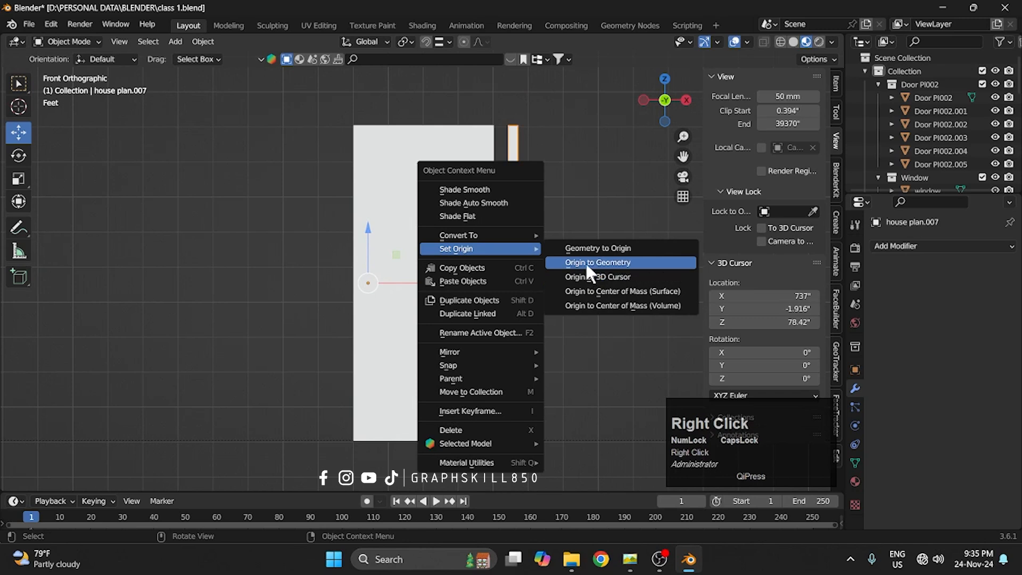
click(587, 262)
drag(542, 282, 519, 283)
- Move the half panel's right-edge vertices inward along X, leaving a narrow gap beside the post
click(398, 270)
key(Tab)
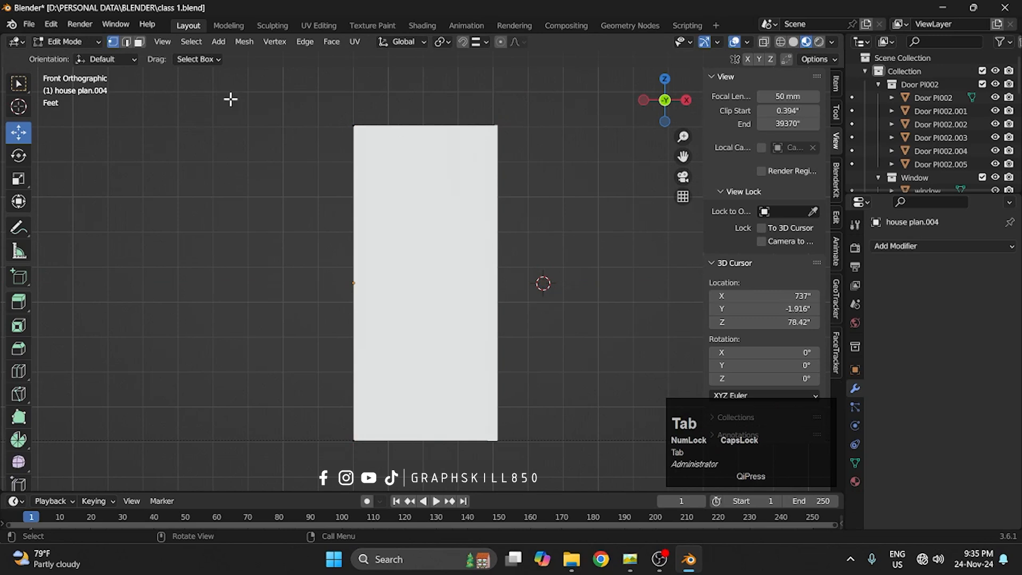
click(765, 42)
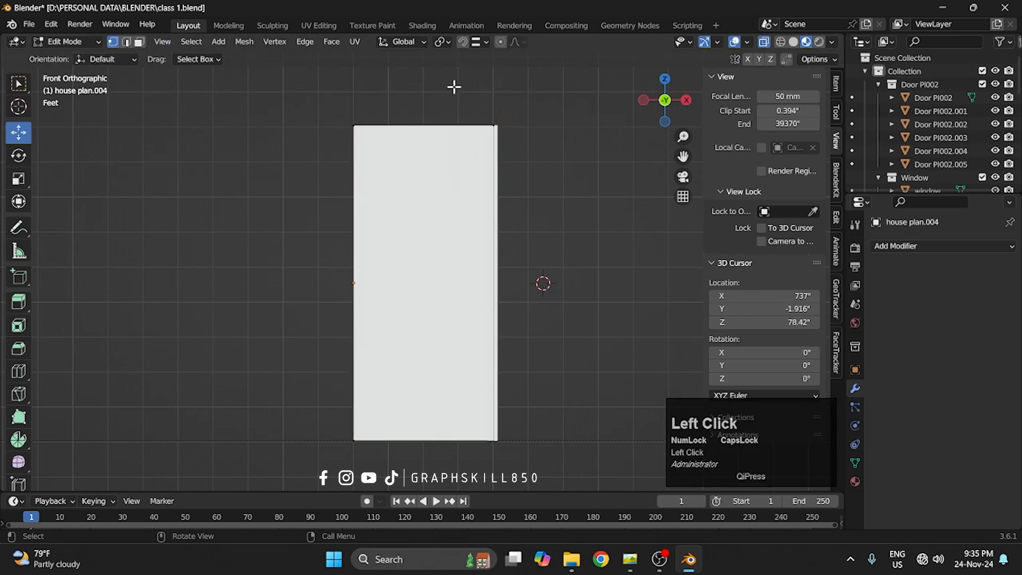
drag(454, 87, 498, 457)
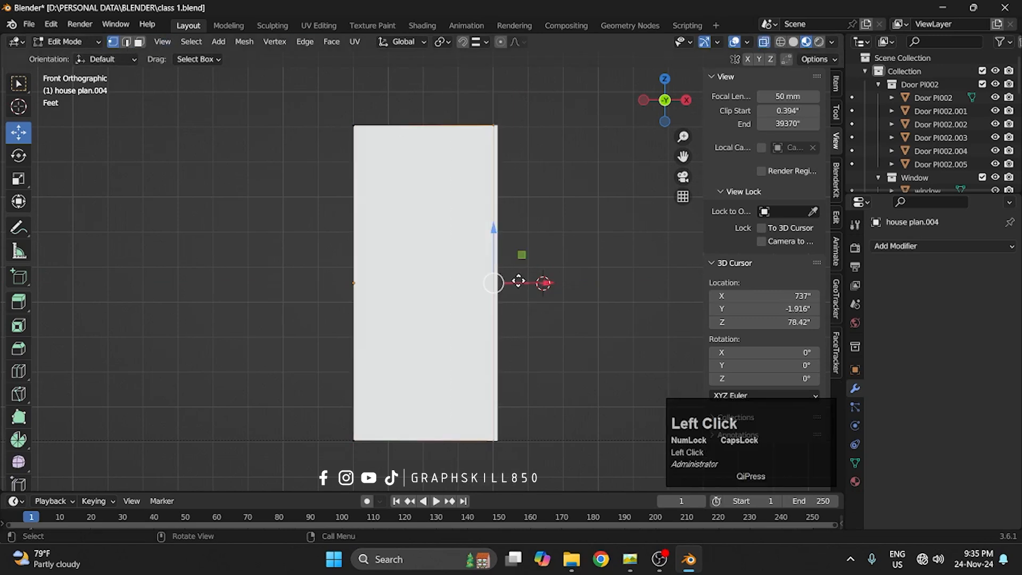
drag(518, 283, 511, 282)
key(Tab)
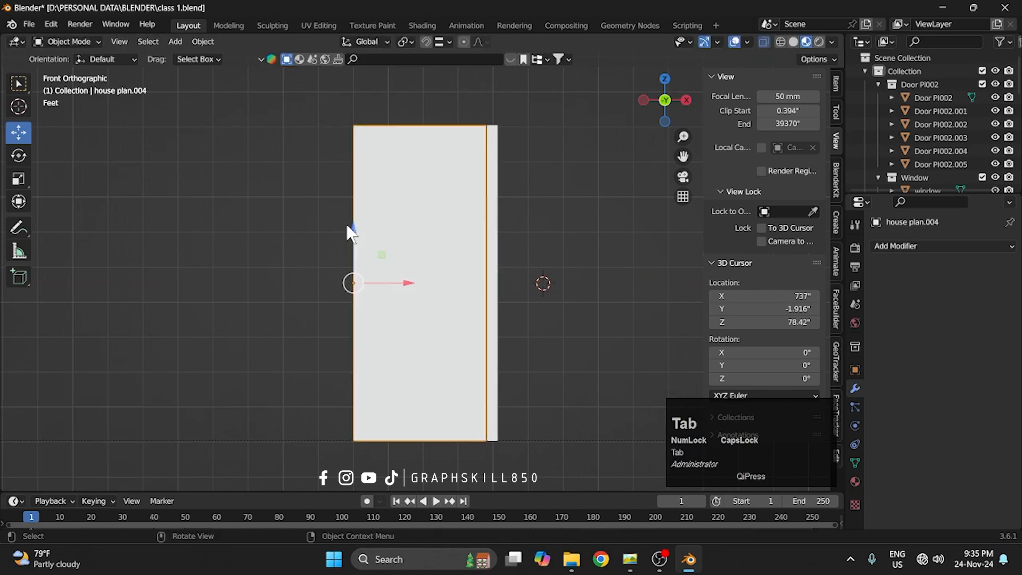
key(Tab)
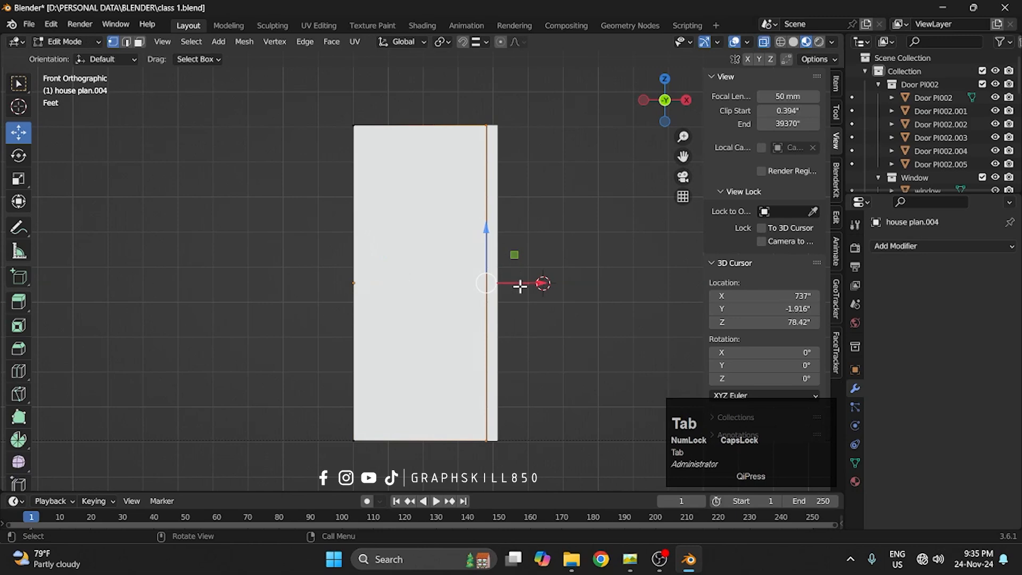
drag(520, 286, 511, 283)
key(Tab)
scroll(338, 256, down, 3)
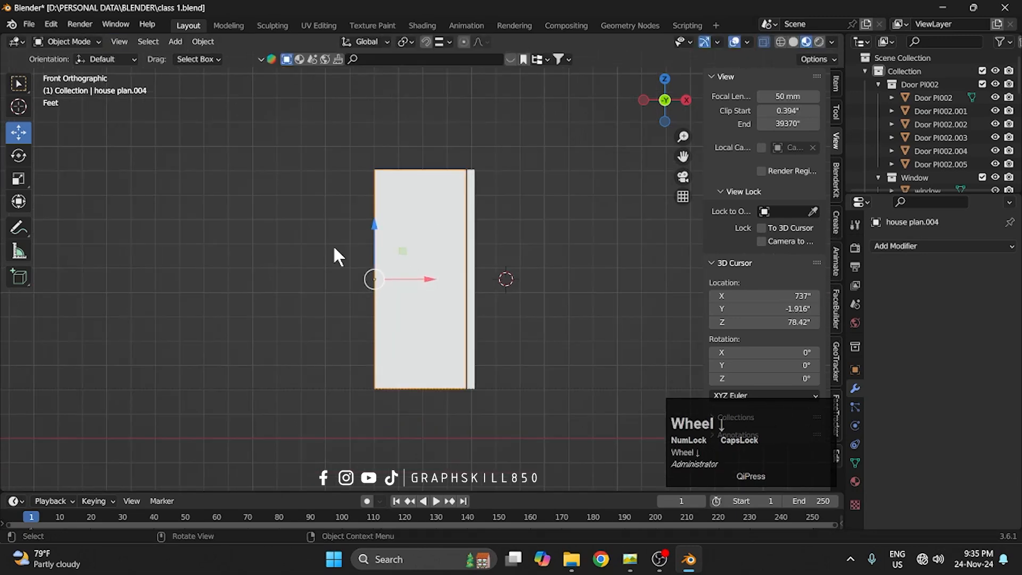
- Apply the scale of the half panel
middle_drag(337, 256, 410, 320)
scroll(404, 223, up, 3)
key(ctrl+a)
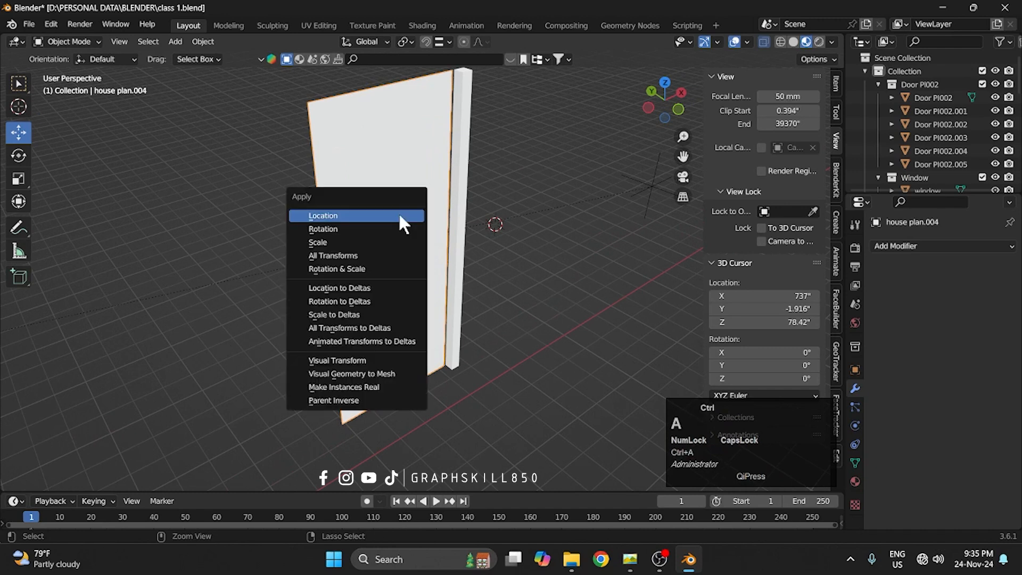
click(378, 243)
- Extrude the half panel's face about 1.65 inches along its normal
key(Tab)
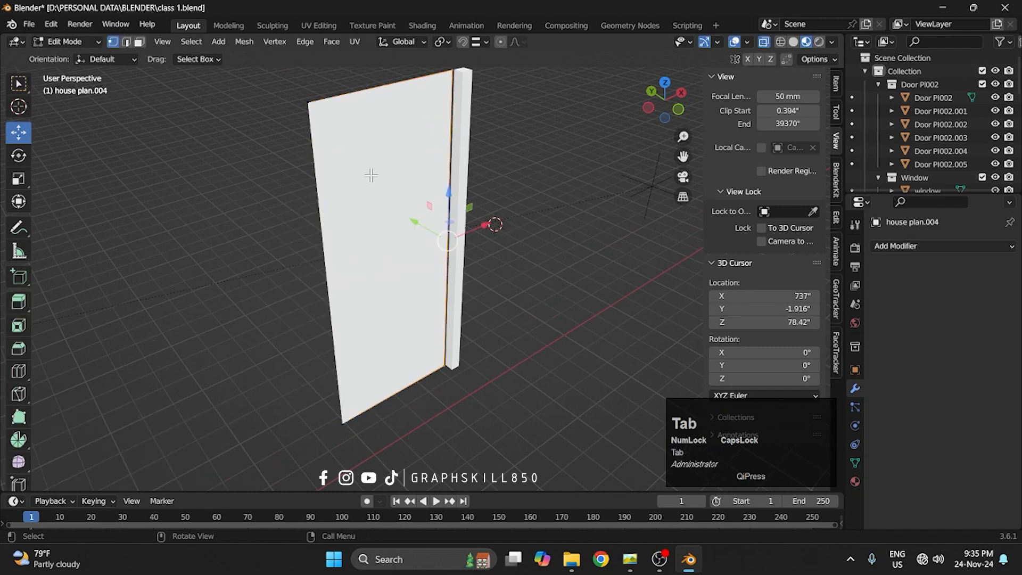
click(372, 175)
click(139, 41)
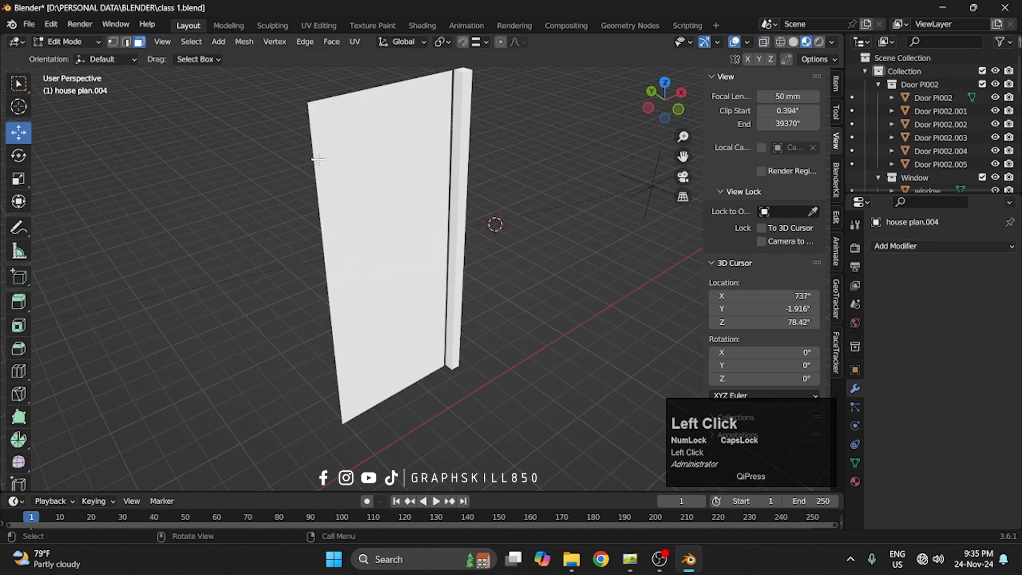
click(387, 167)
key(e)
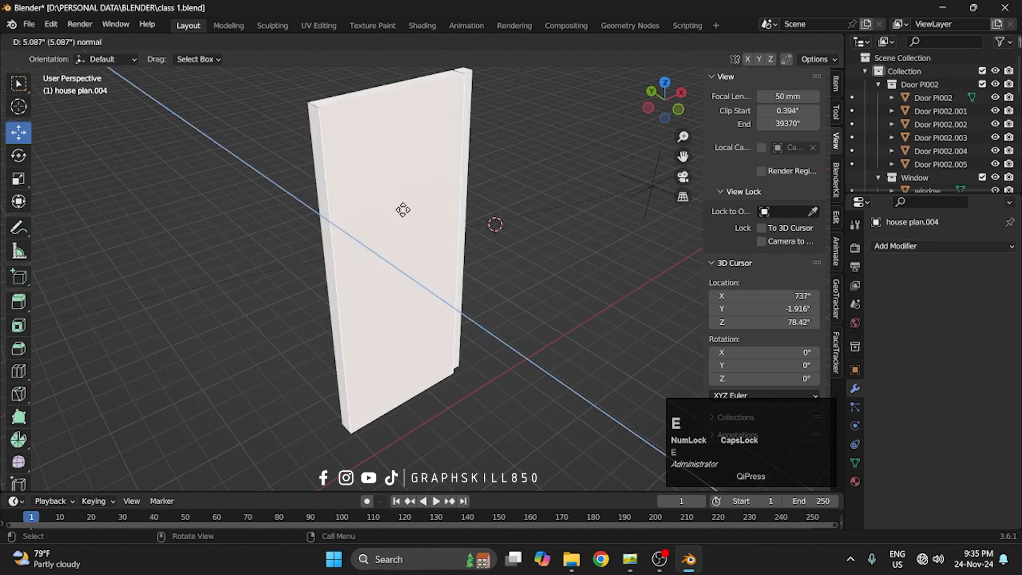
click(395, 210)
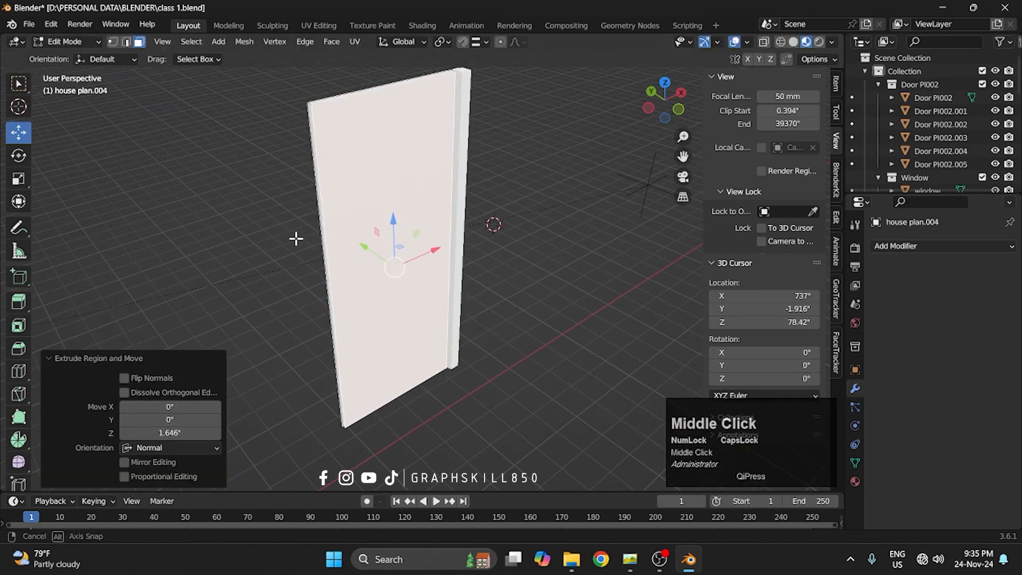
- Try insetting the panel's front face about 1.85 inches, and undo both the inset and the extrusion
middle_drag(296, 235, 311, 219)
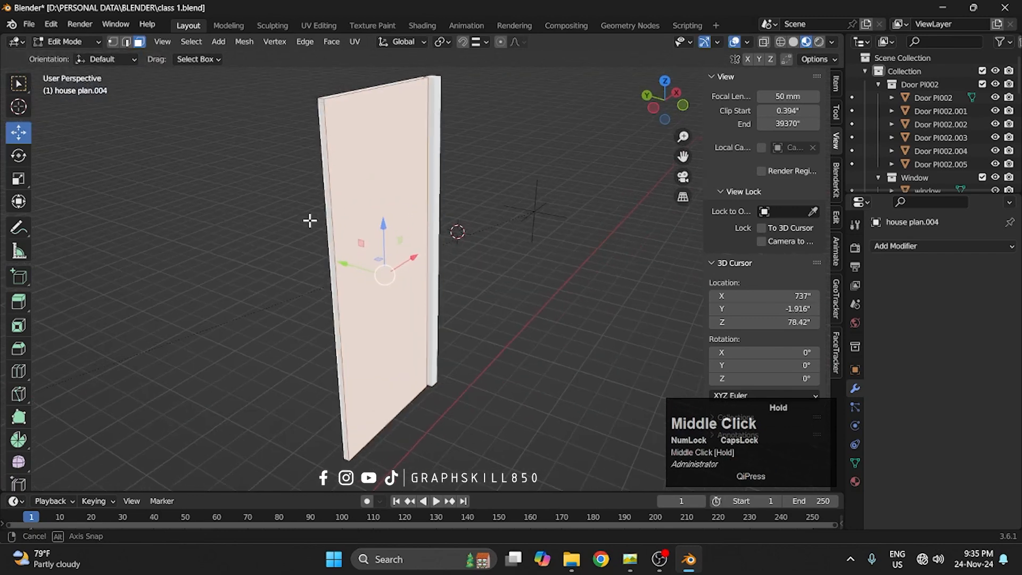
scroll(451, 292, up, 2)
key(i)
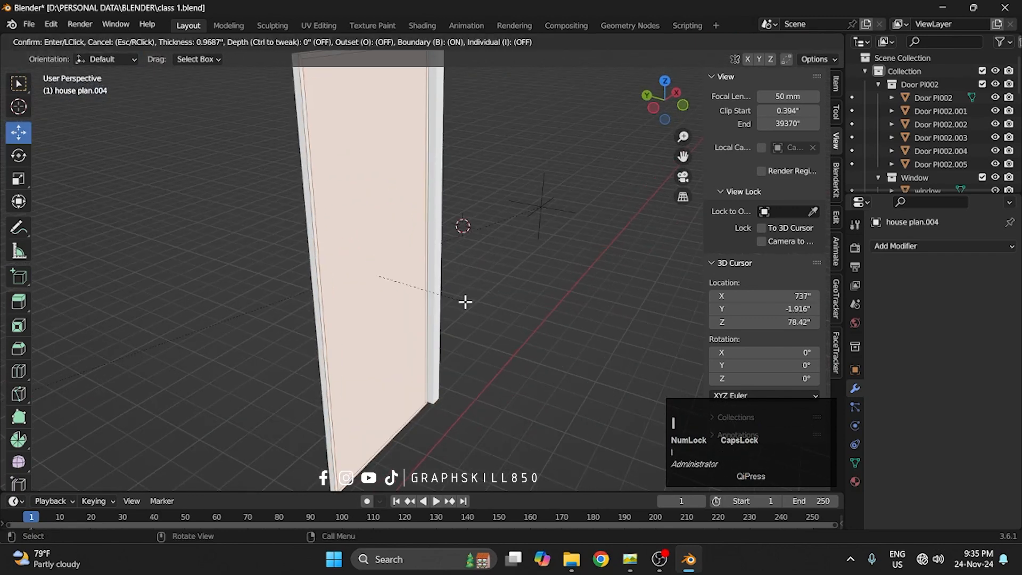
click(458, 299)
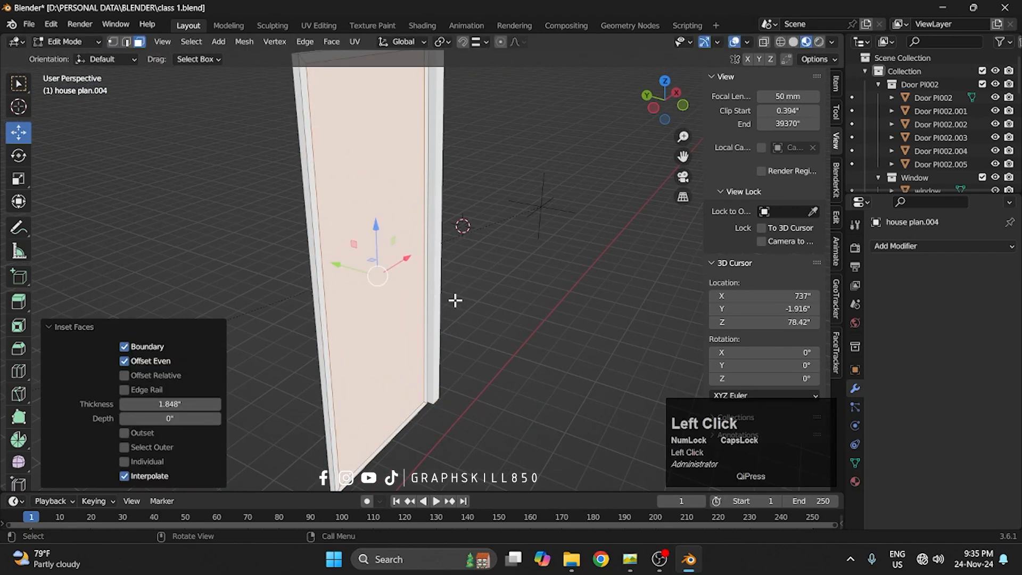
middle_drag(454, 299, 296, 305)
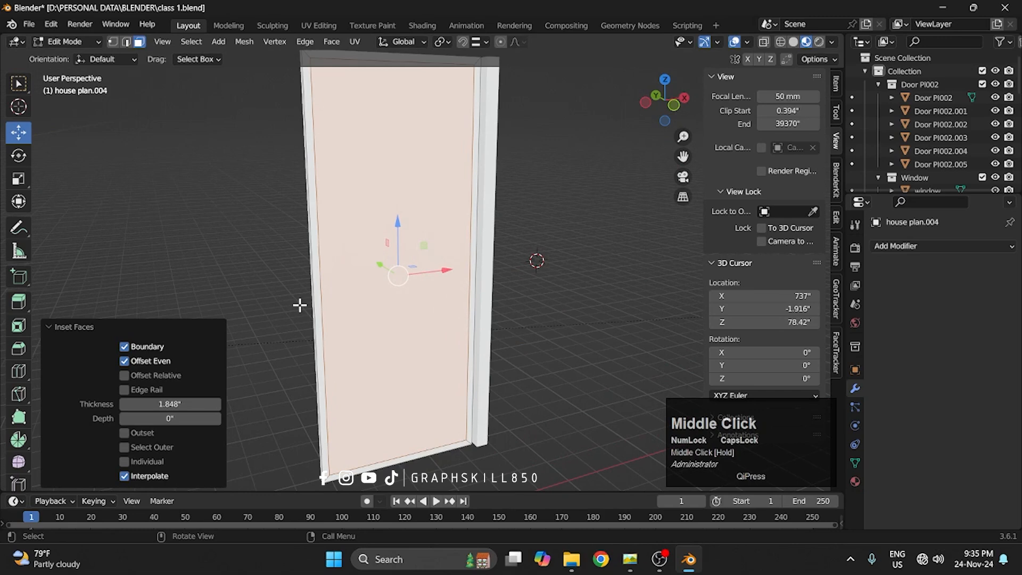
key(ctrl+z)
key(ctrl+z)
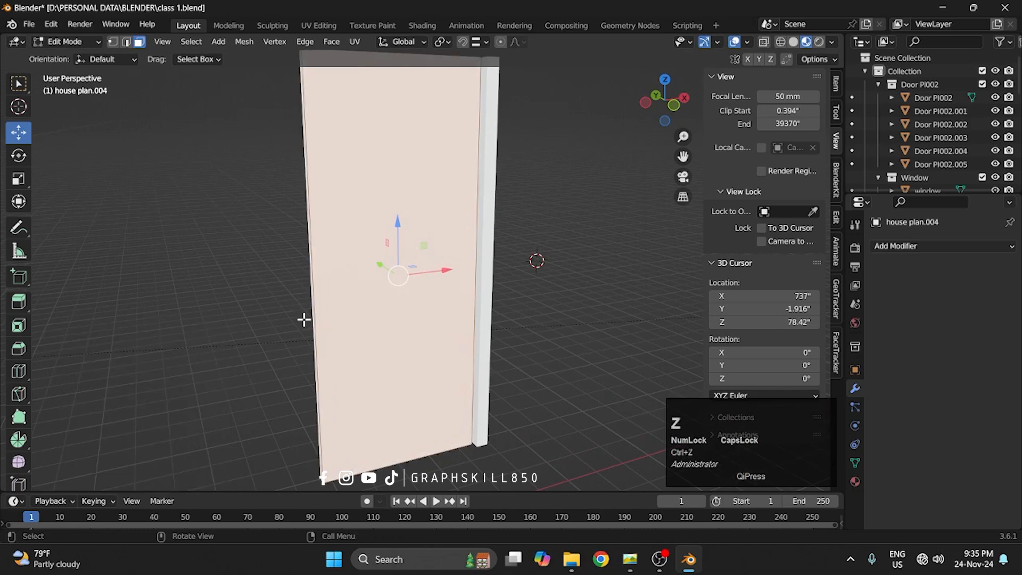
- Raise the half panel's bottom edge slightly above the post's lower end in front view
middle_drag(303, 321, 717, 168)
click(687, 101)
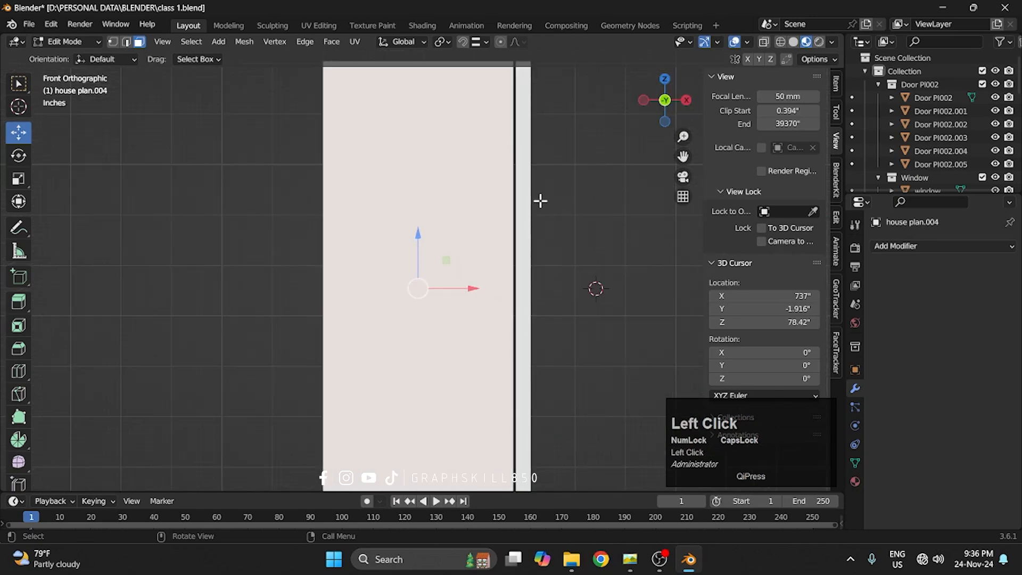
shift+middle_drag(540, 201, 272, 283)
click(112, 42)
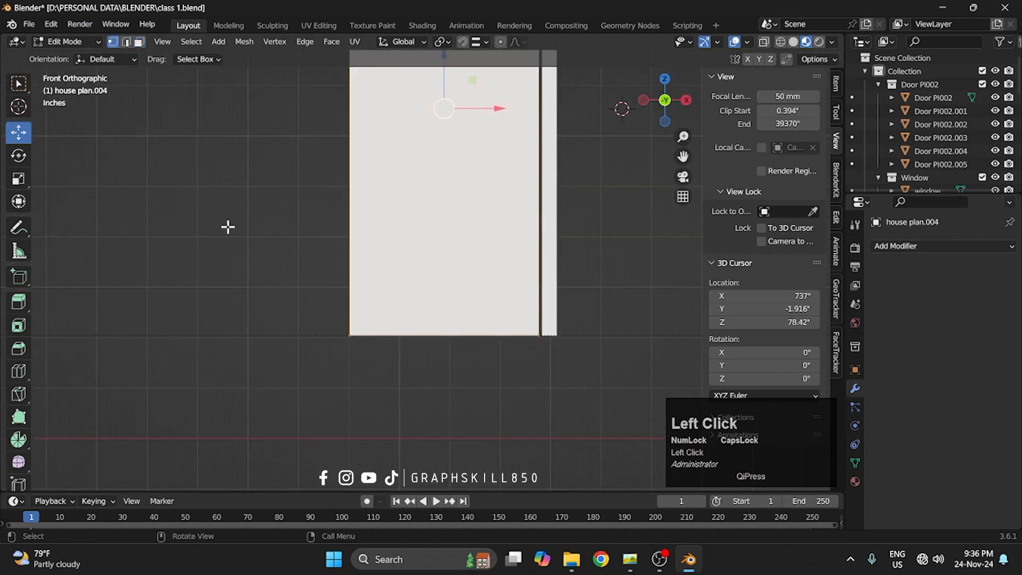
drag(270, 278, 607, 391)
drag(450, 300, 442, 280)
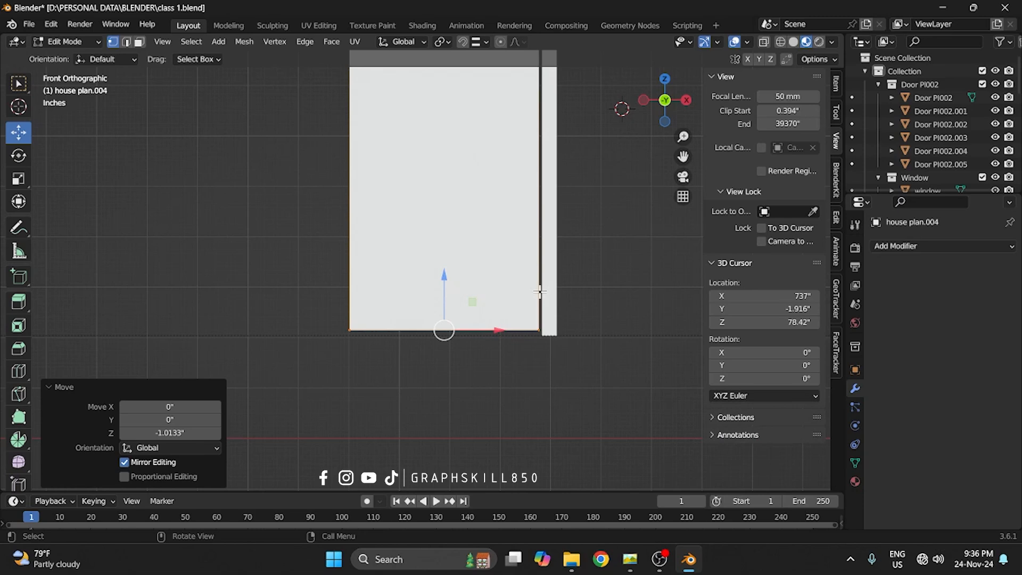
- Lower the half panel's top edge about 1.1 inches along Z, below the post's upper end
scroll(487, 314, down, 3)
shift+middle_drag(426, 198, 427, 319)
drag(324, 118, 504, 173)
drag(434, 112, 434, 115)
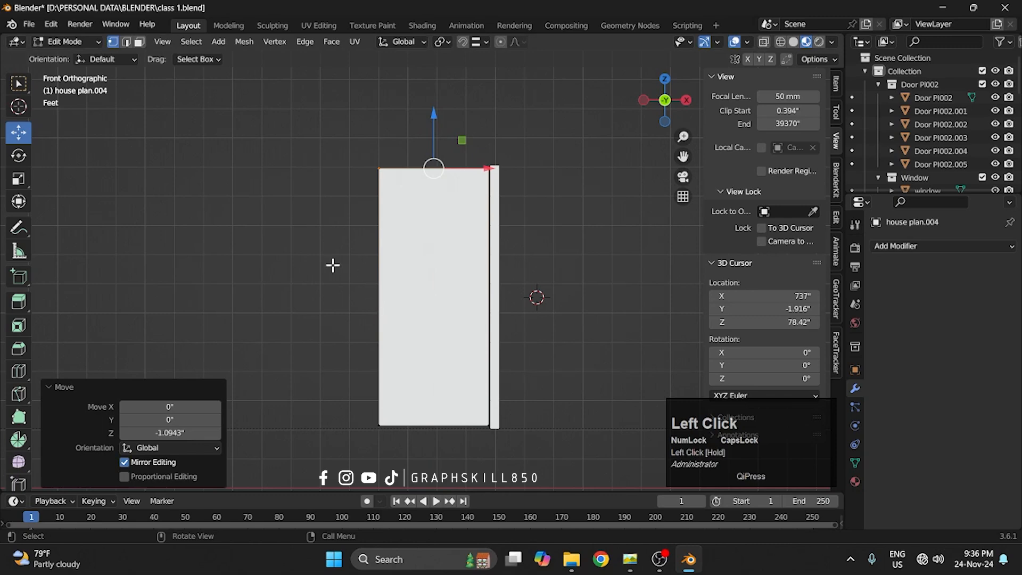
- Extrude the shortened half panel's face about 2 inches along its normal to give the panel thickness
middle_drag(302, 271, 381, 317)
scroll(381, 317, up, 1)
click(288, 213)
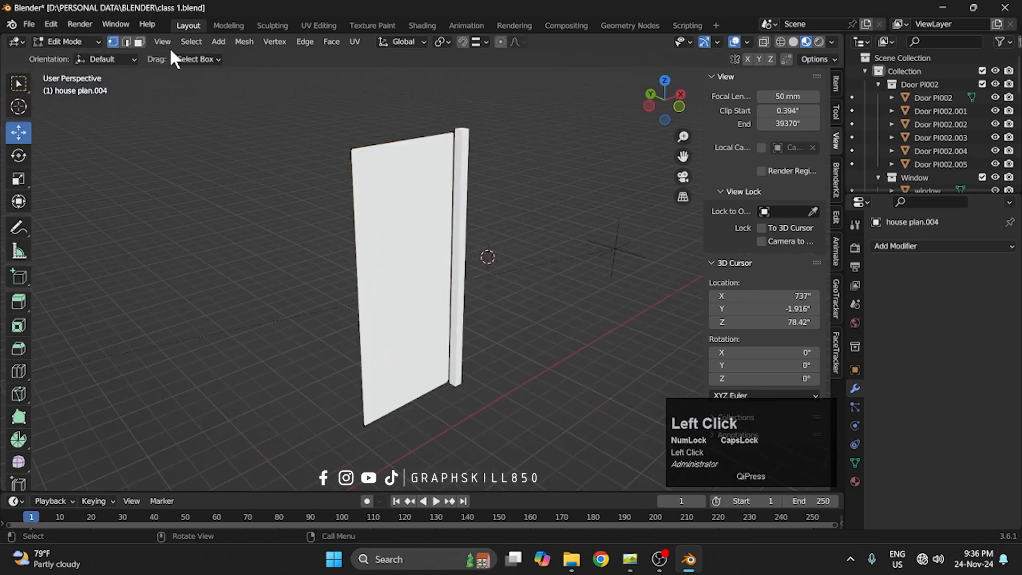
click(394, 206)
middle_drag(395, 207, 397, 238)
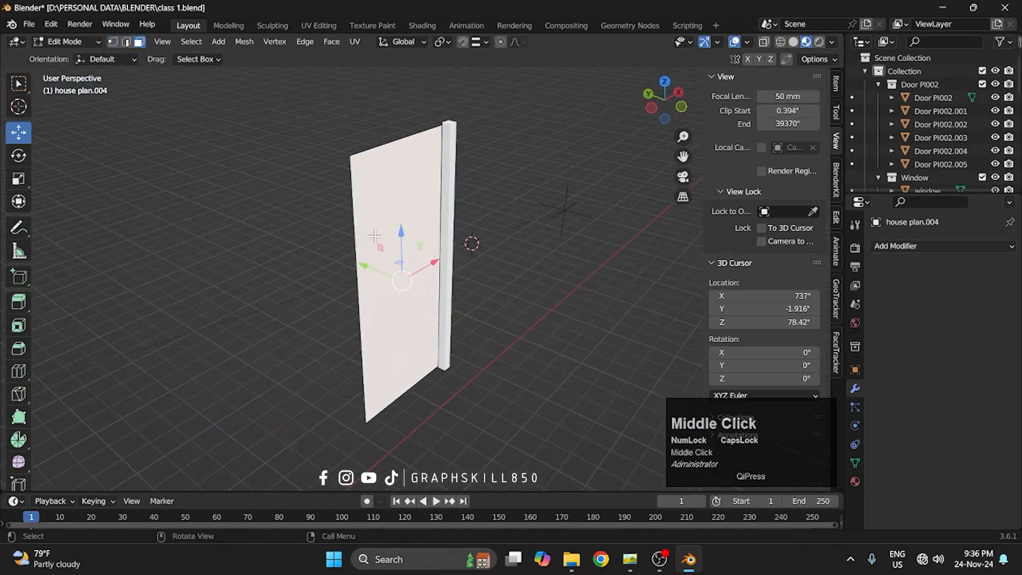
key(e)
click(393, 215)
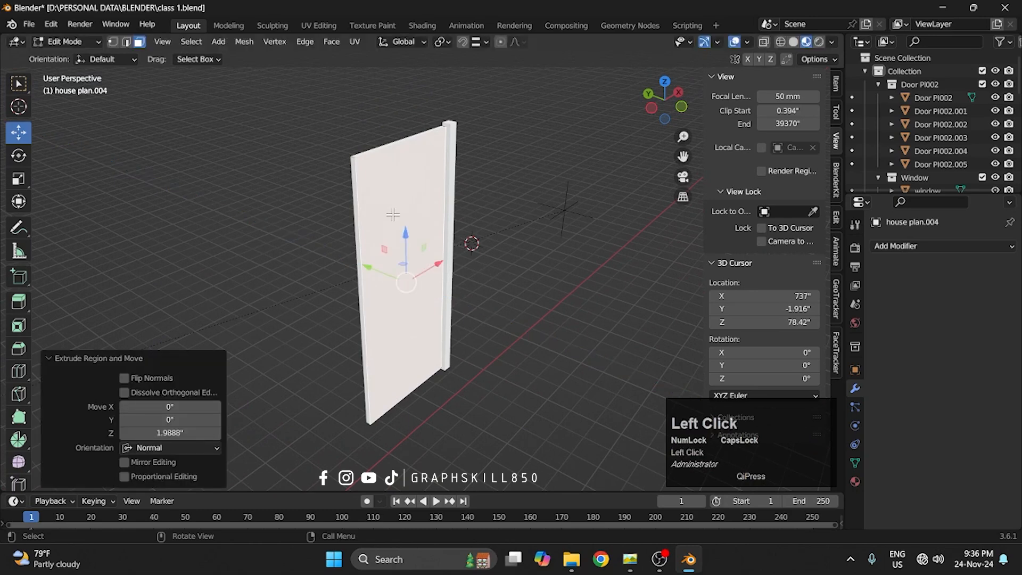
- Inset the panel's front and back faces about 2.3 inches to form a border
mouse_move(337, 203)
middle_down()
mouse_move(462, 219)
mouse_move(263, 198)
mouse_move(348, 210)
middle_up()
shift+click(415, 216)
key(i)
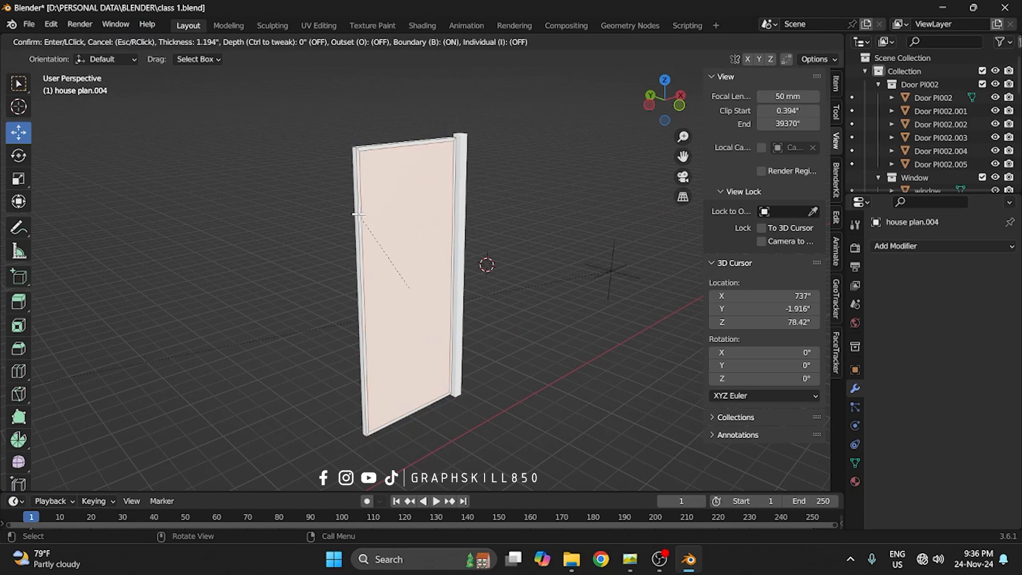
click(361, 216)
- Extrude the inset faces inward along their normals to recess the panel within its border
middle_drag(276, 223, 288, 225)
key(alt+e)
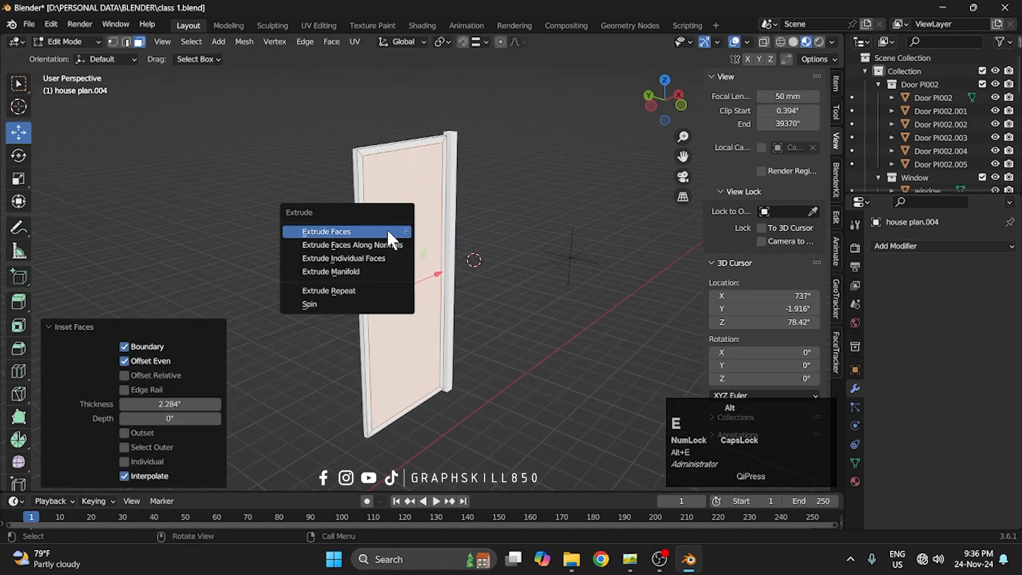
click(384, 244)
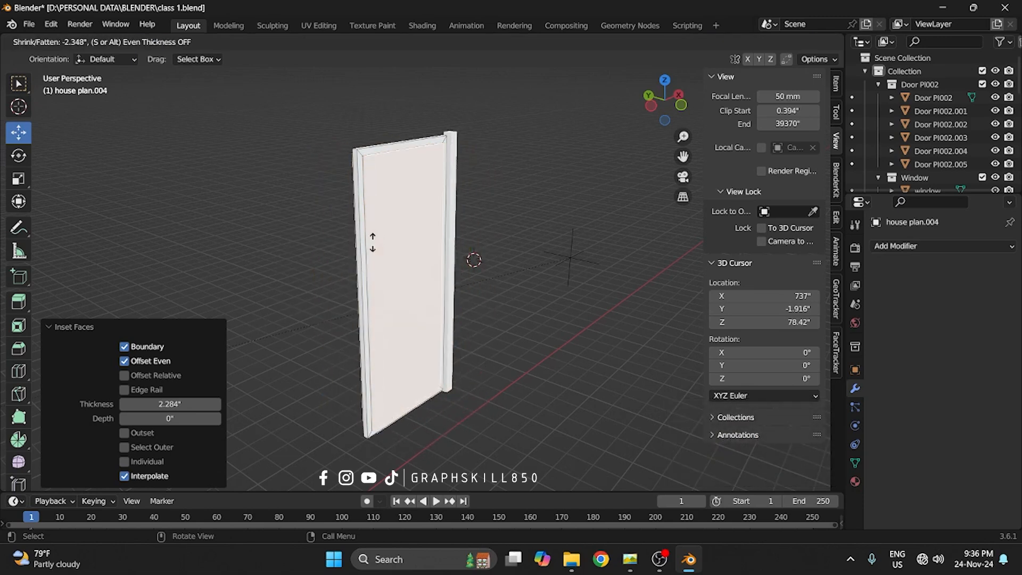
click(377, 248)
key(Tab)
- Add a 24-inch cube at the 3D cursor beside the gate panel
scroll(389, 260, down, 2)
middle_drag(389, 259, 361, 250)
scroll(394, 229, up, 2)
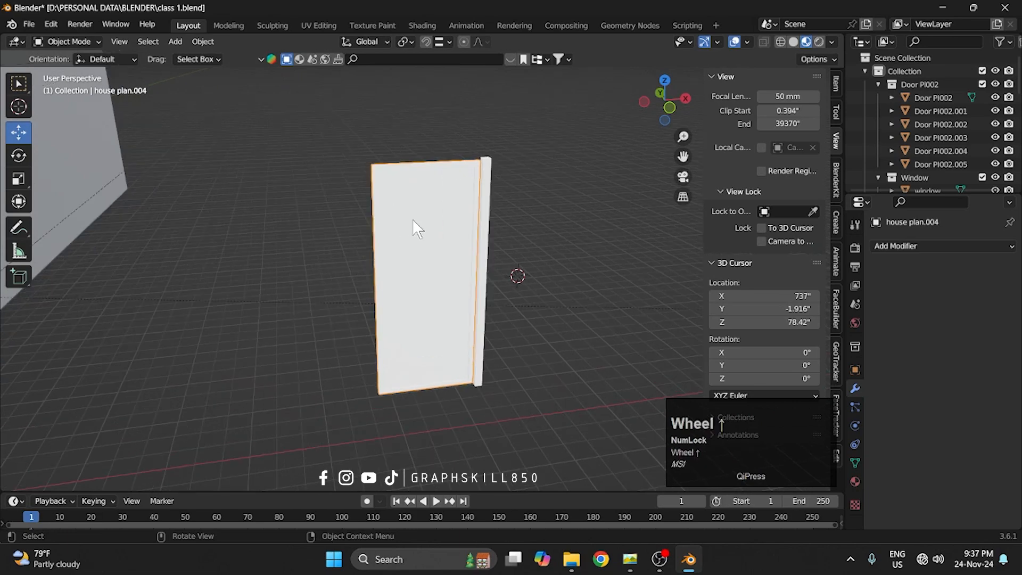
key(shift+a)
mouse_move(397, 194)
click(428, 208)
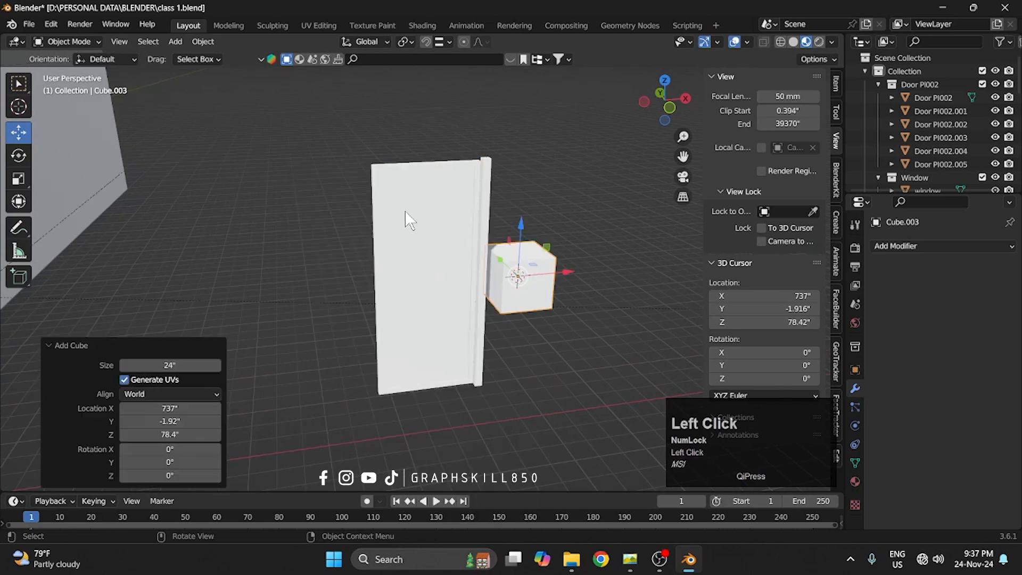
- Move the cube about 33.3 inches along negative X so it sits at the gate panel
scroll(401, 232, down, 2)
scroll(479, 276, up, 4)
key(g)
key(x)
click(477, 271)
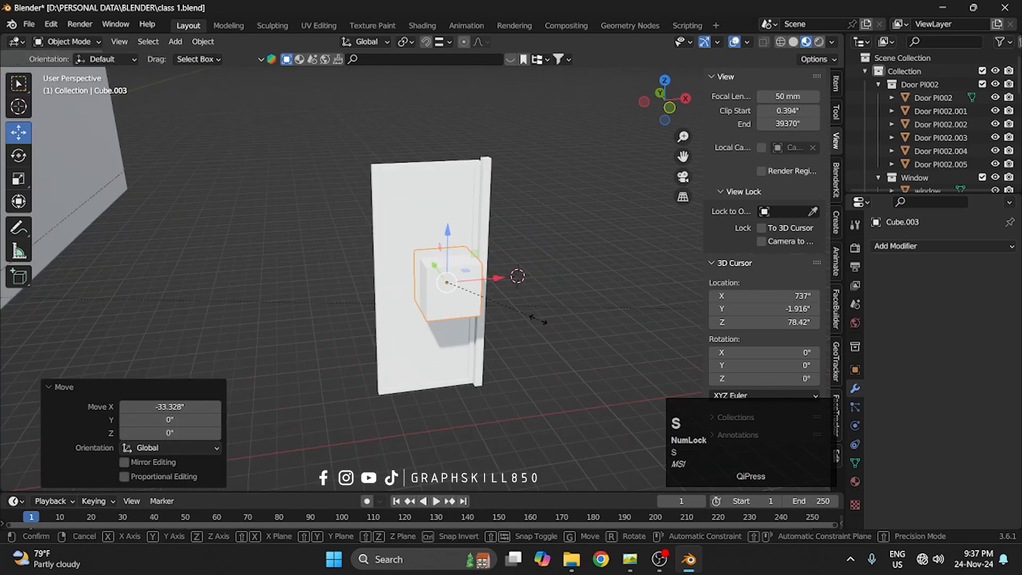
- Scale the cube down to about 0.069 and, in wireframe front view, raise it about 38.3 inches along Z inside the panel
key(s)
click(455, 289)
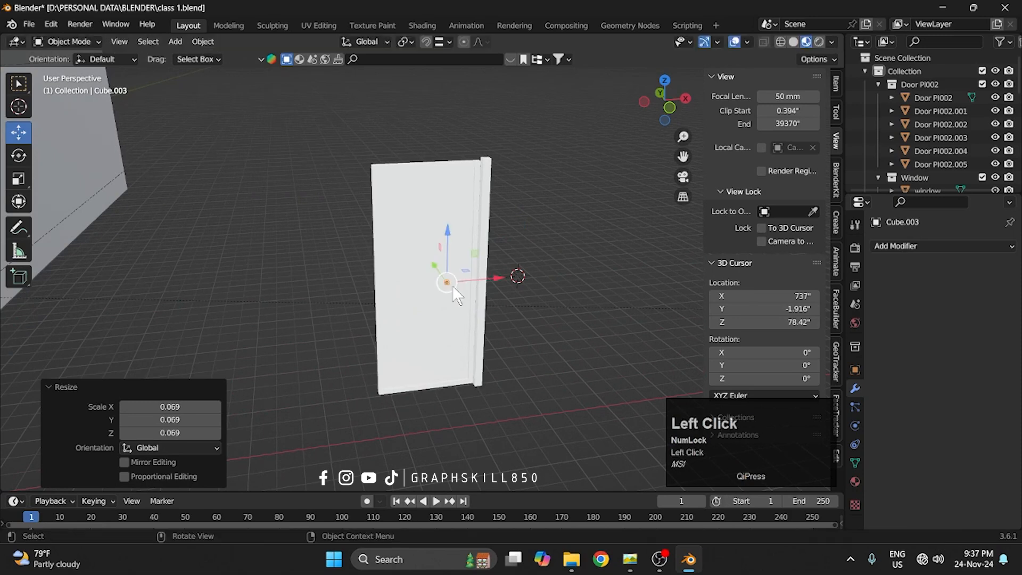
click(666, 101)
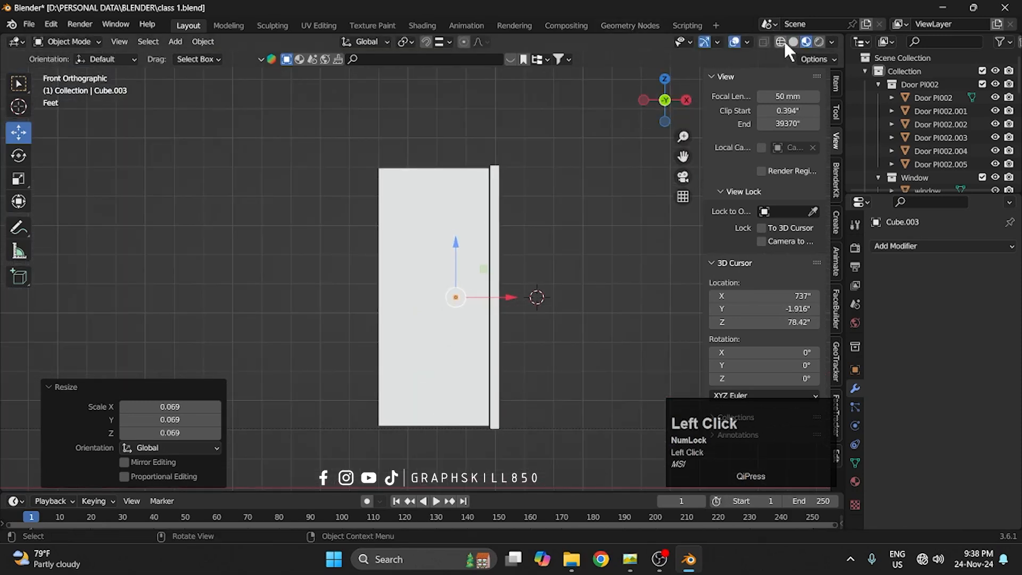
click(781, 42)
drag(456, 254, 445, 160)
- Examine the small cube's position relative to the gate frame from the front and from above
scroll(415, 185, up, 5)
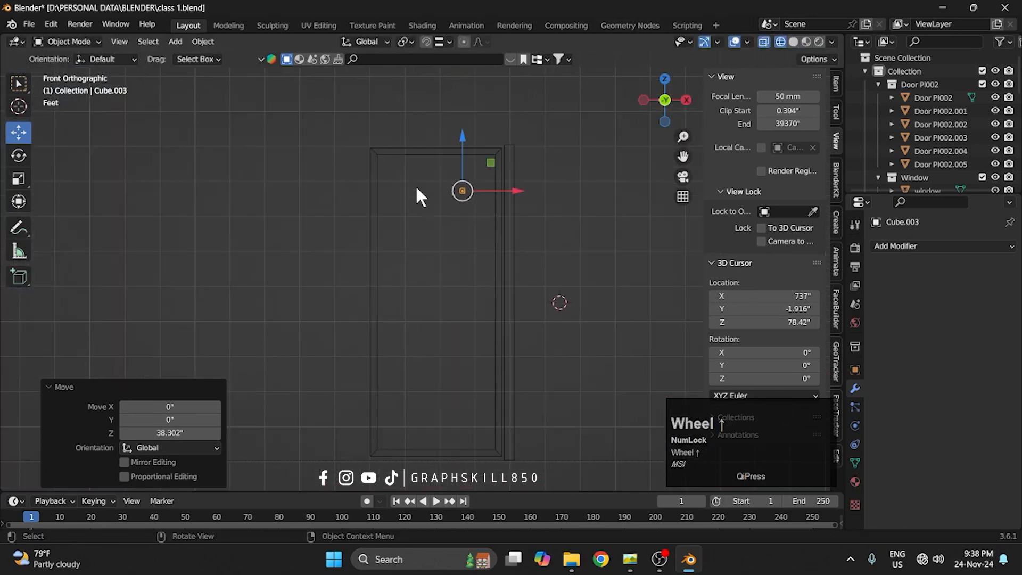
shift+middle_drag(424, 219, 407, 382)
scroll(476, 231, up, 2)
shift+middle_drag(477, 240, 311, 323)
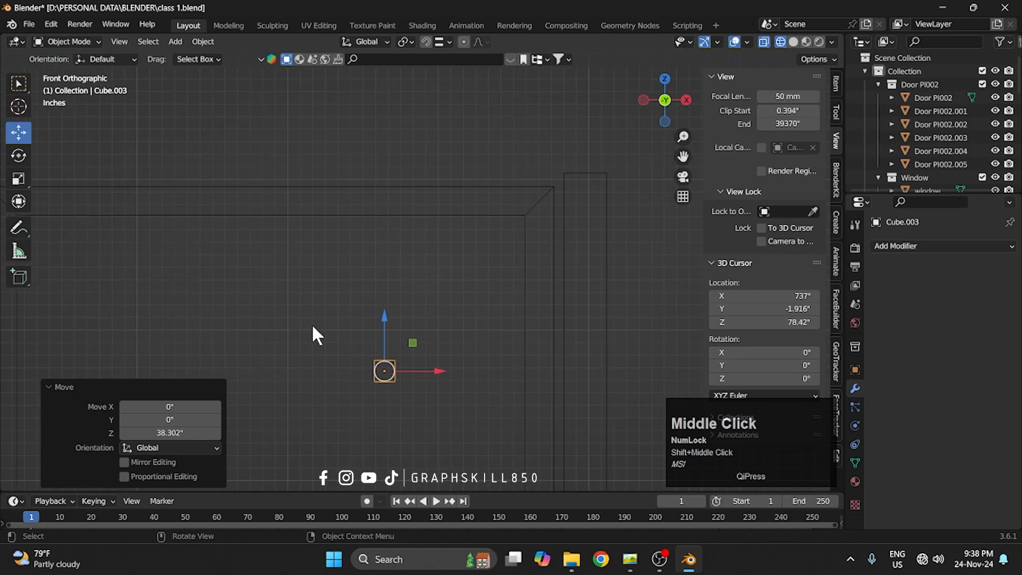
key(KP_7)
scroll(352, 277, down, 2)
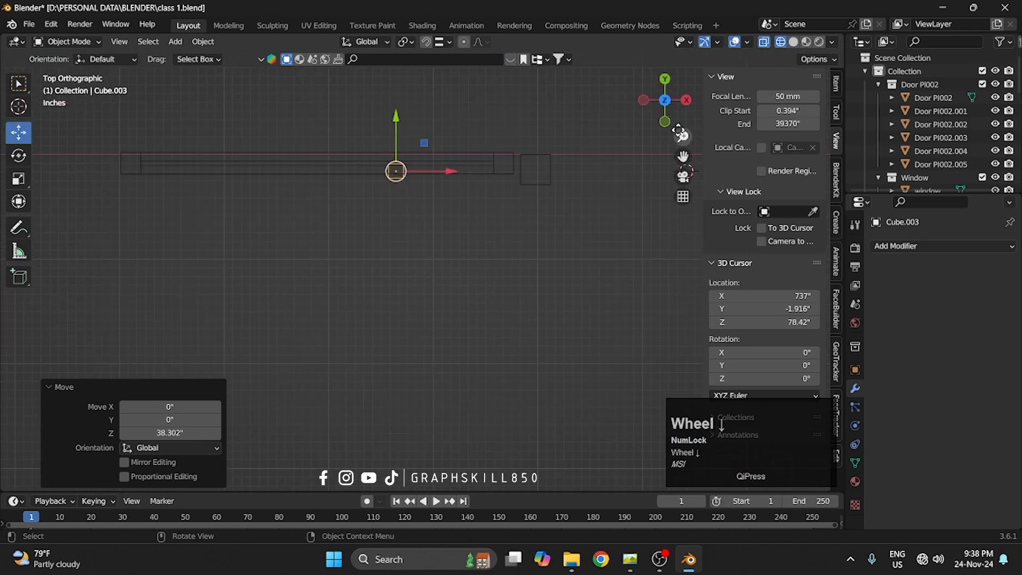
drag(666, 121, 666, 116)
scroll(406, 175, up, 2)
key(KP_1)
shift+middle_drag(334, 267, 525, 150)
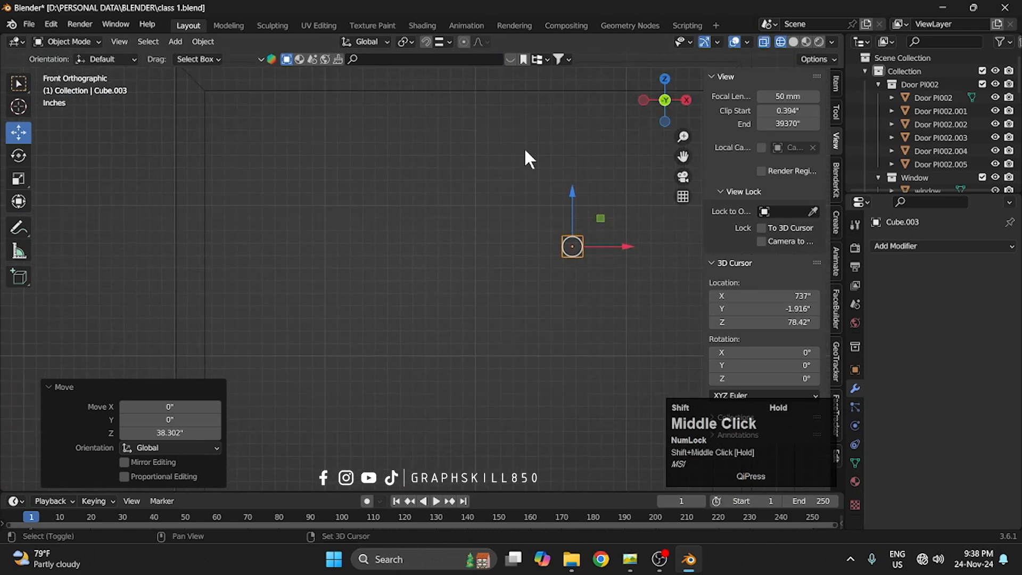
- Stretch the cube's side vertices with snapping into a horizontal slat spanning between the frame's inner left and right edges
key(Tab)
scroll(418, 197, down, 2)
click(111, 43)
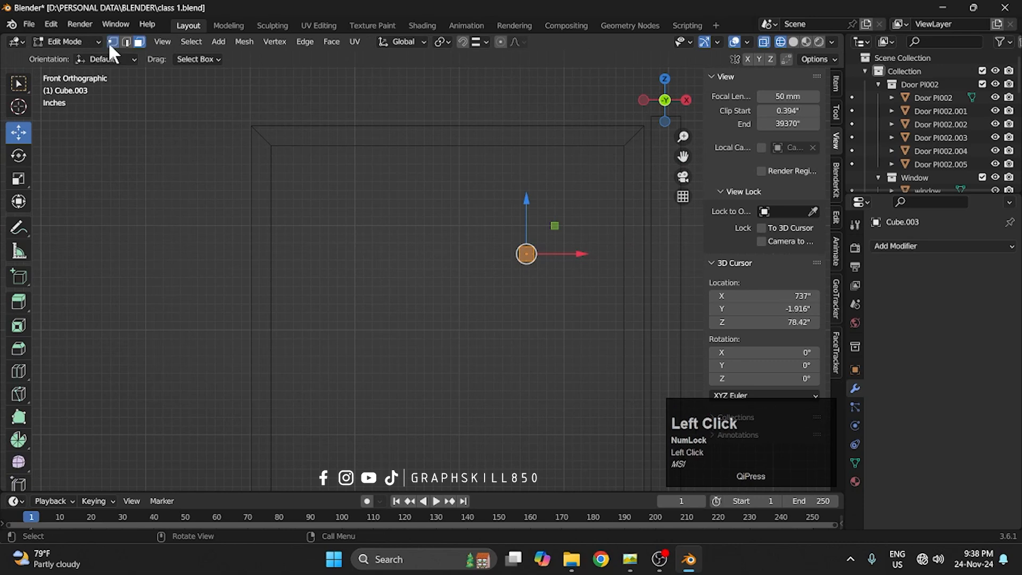
click(451, 57)
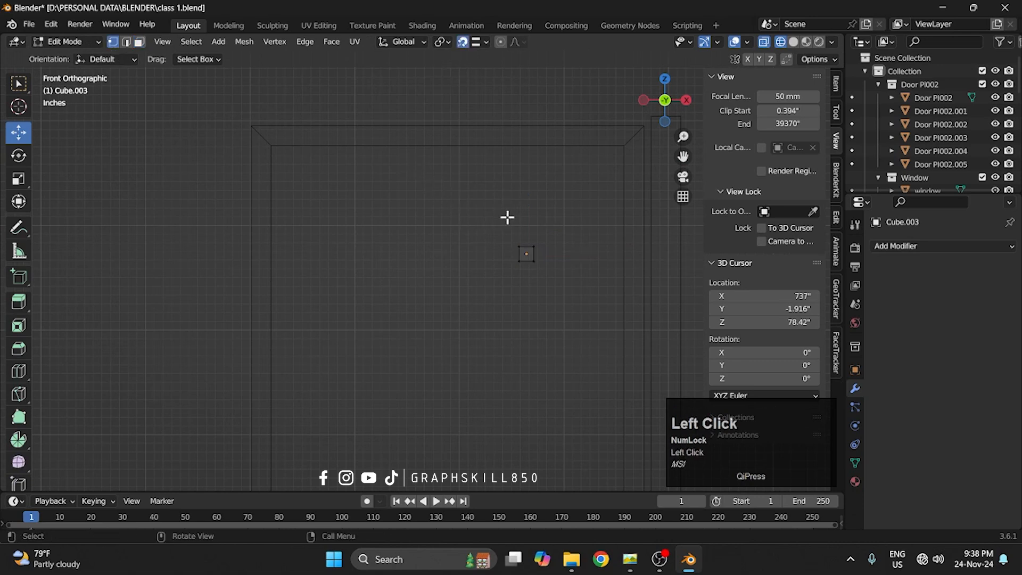
drag(507, 217, 520, 317)
drag(521, 256, 276, 251)
drag(486, 206, 587, 309)
drag(568, 256, 626, 259)
- Raise the whole slat about 11.58 inches to the frame's inner top edge and scale it uniformly to about 0.645
drag(172, 213, 690, 340)
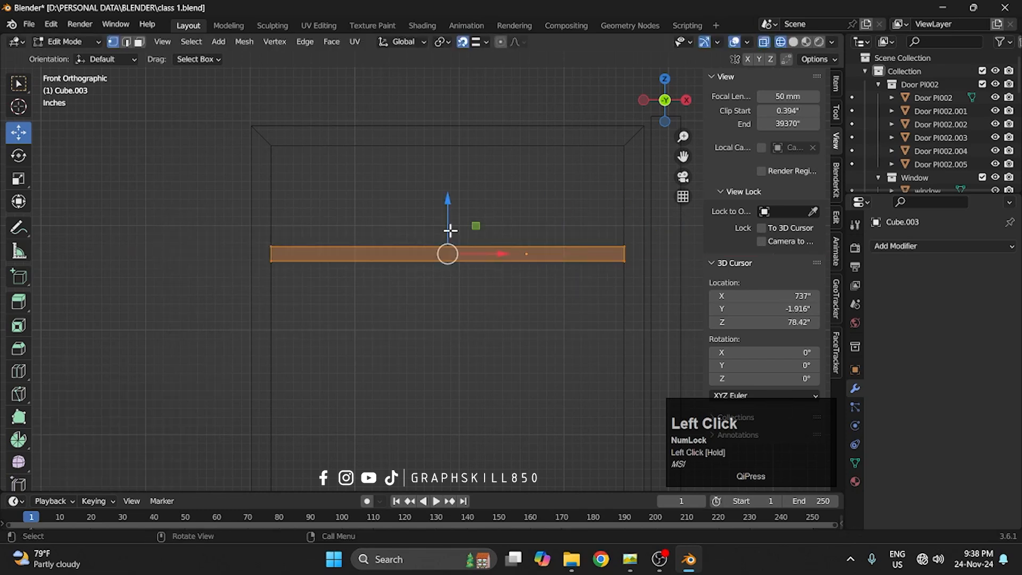
drag(450, 230, 445, 149)
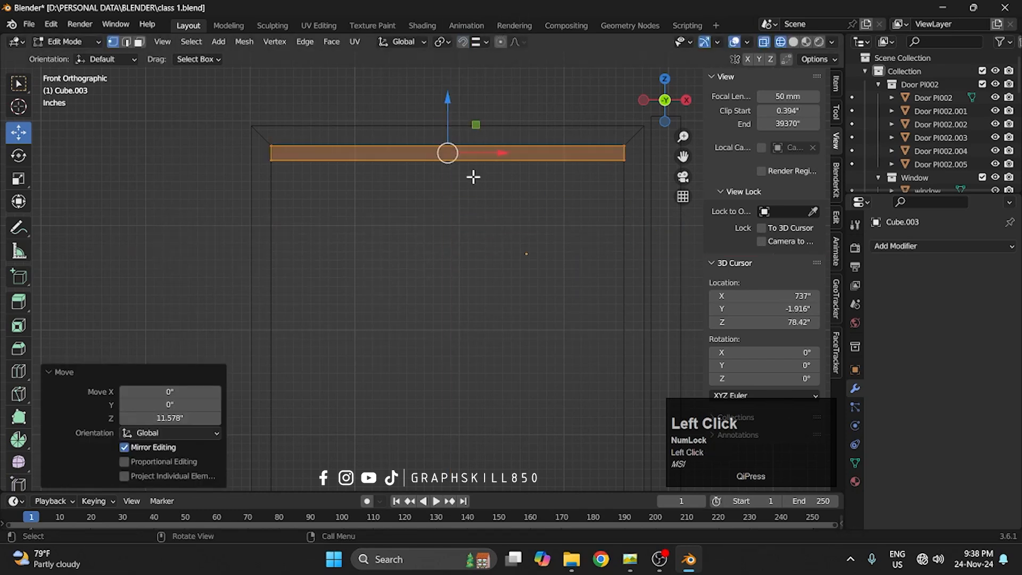
key(s)
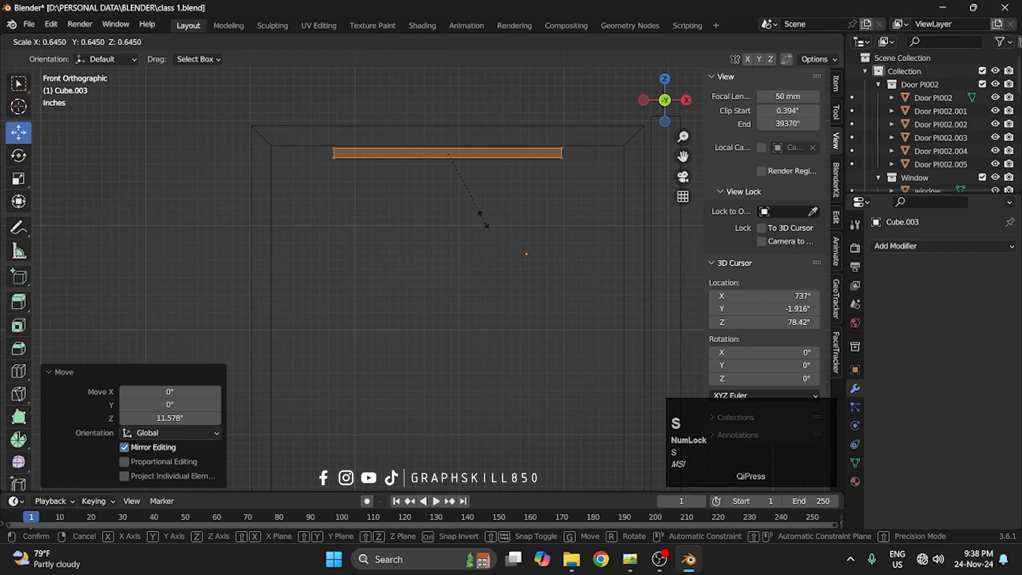
click(483, 219)
- Extend both ends of the thinned slat along X to snap onto the frame's inner side edges
drag(591, 192, 539, 122)
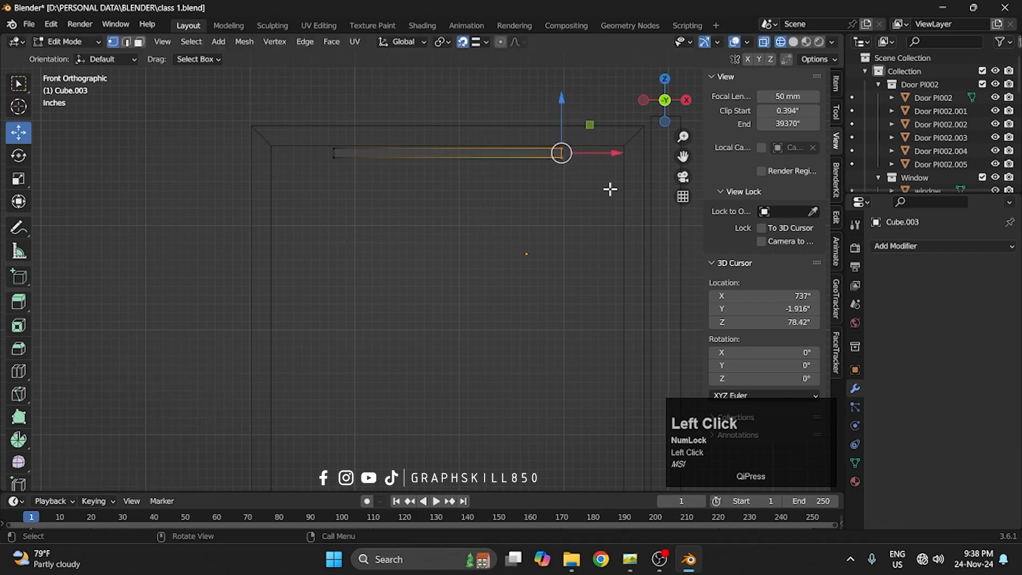
drag(600, 154, 625, 155)
drag(361, 135, 308, 196)
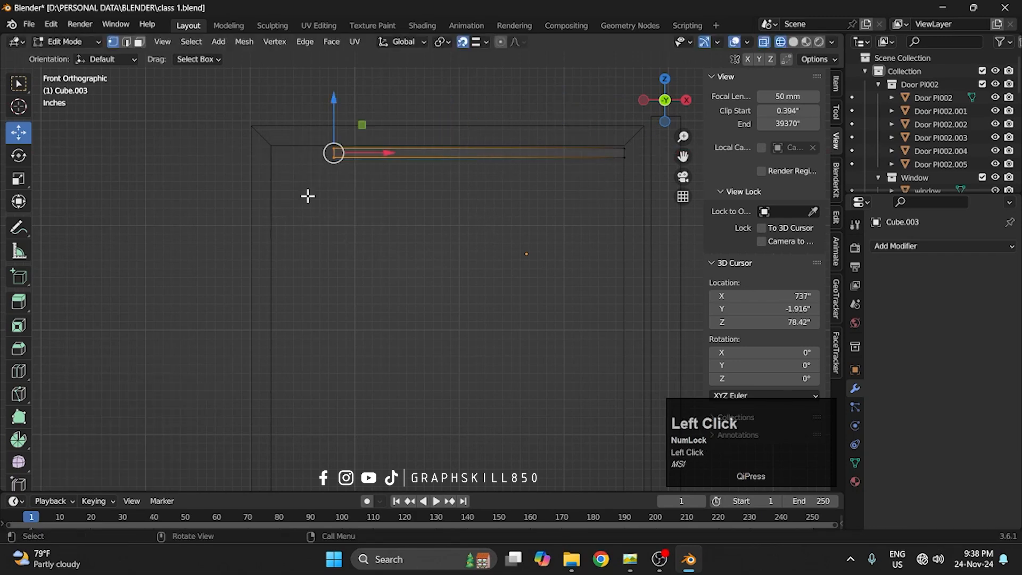
drag(354, 157, 272, 164)
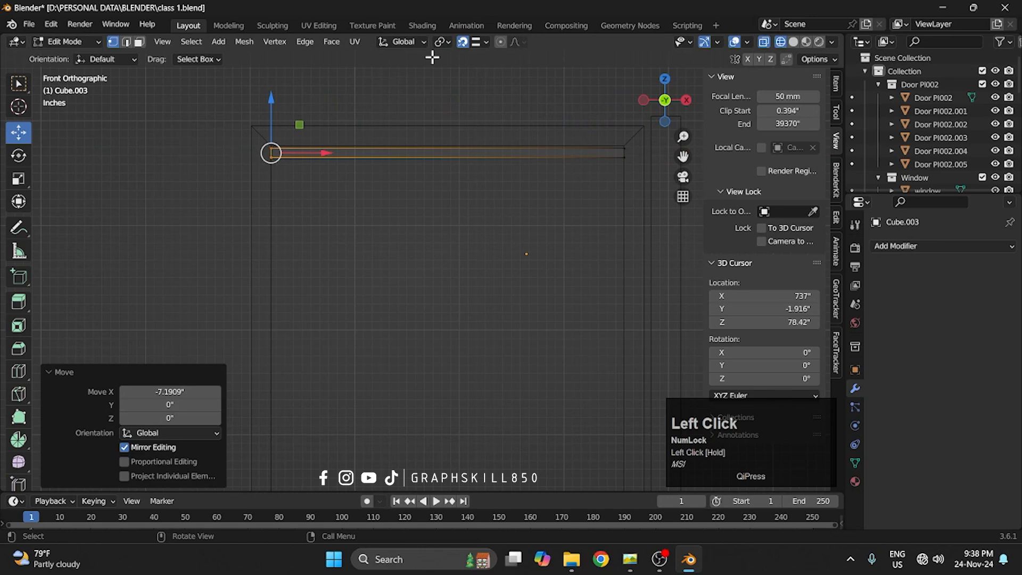
- Lower the slat slightly below the frame's top border with snapping off and set its origin to its geometry
drag(191, 131, 642, 239)
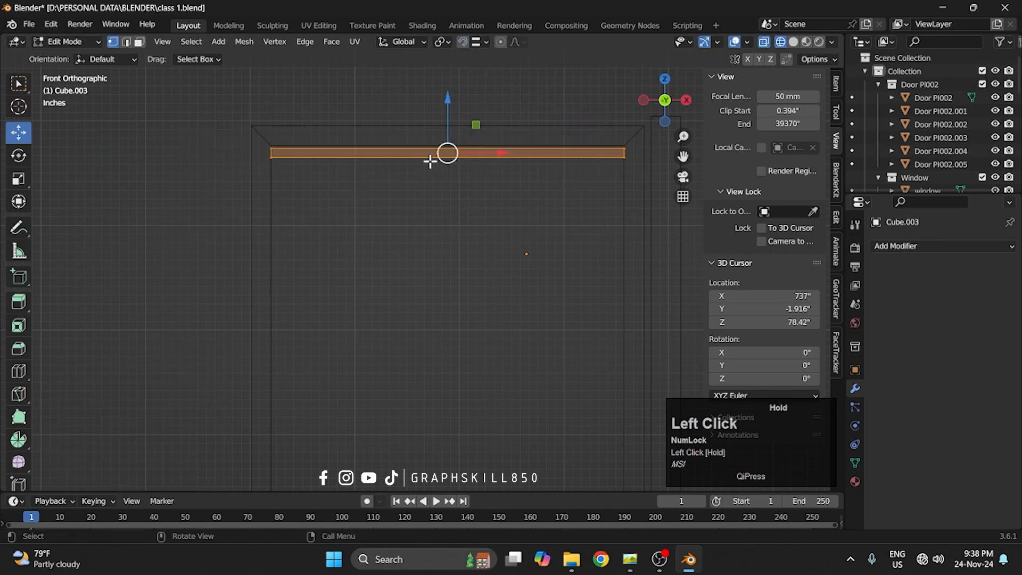
drag(445, 117, 442, 126)
key(Tab)
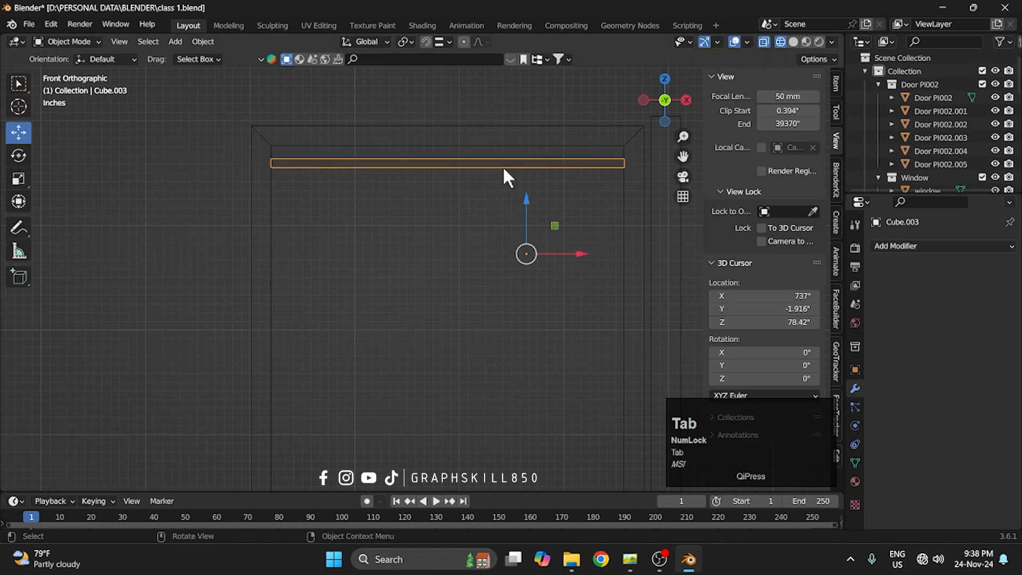
right_click(503, 165)
mouse_move(503, 166)
click(599, 183)
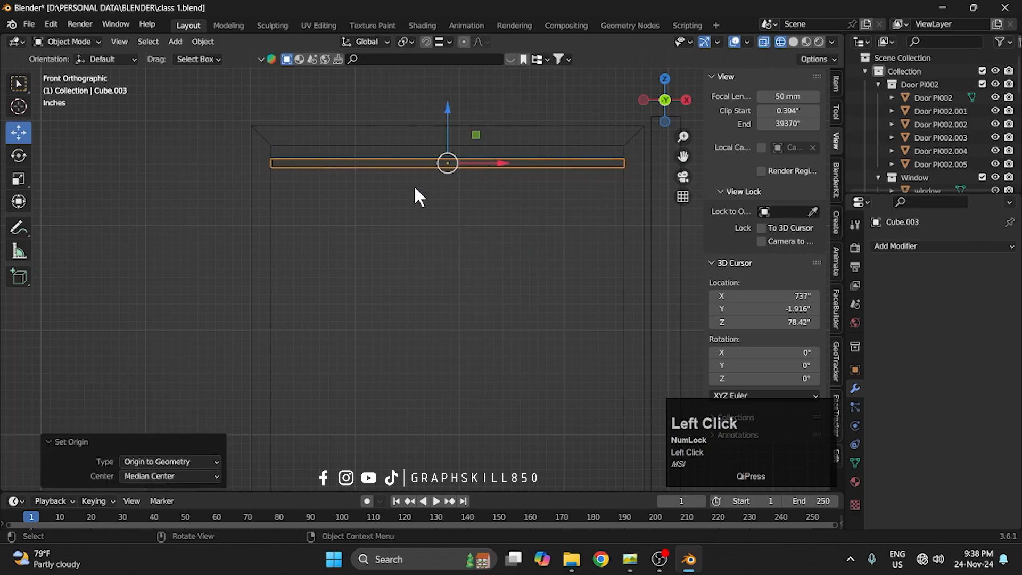
- Add an Array modifier to the slat with a count of 50 and relative offset factors X 0 and Z -2
scroll(414, 189, down, 1)
click(927, 250)
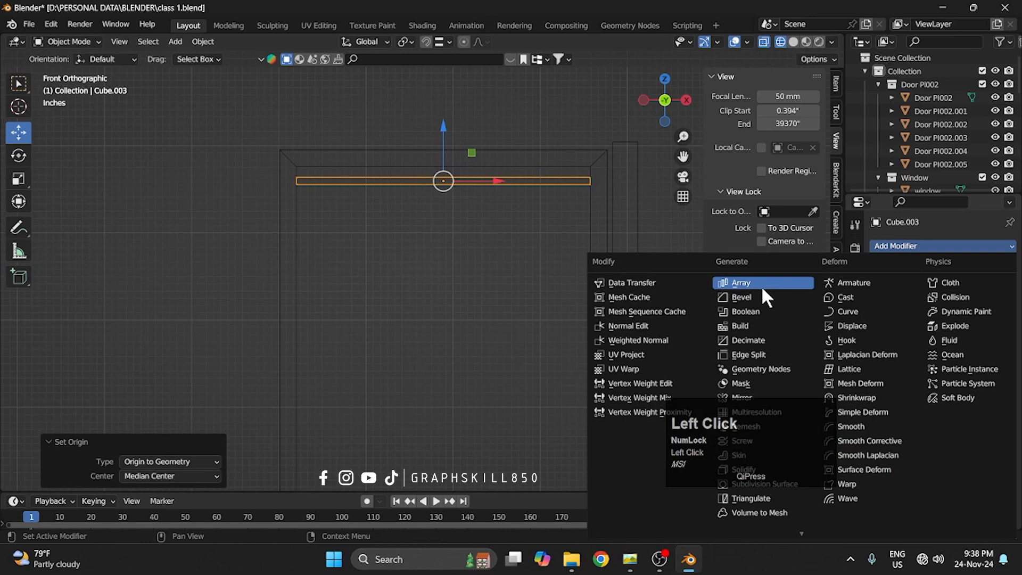
click(763, 285)
click(965, 371)
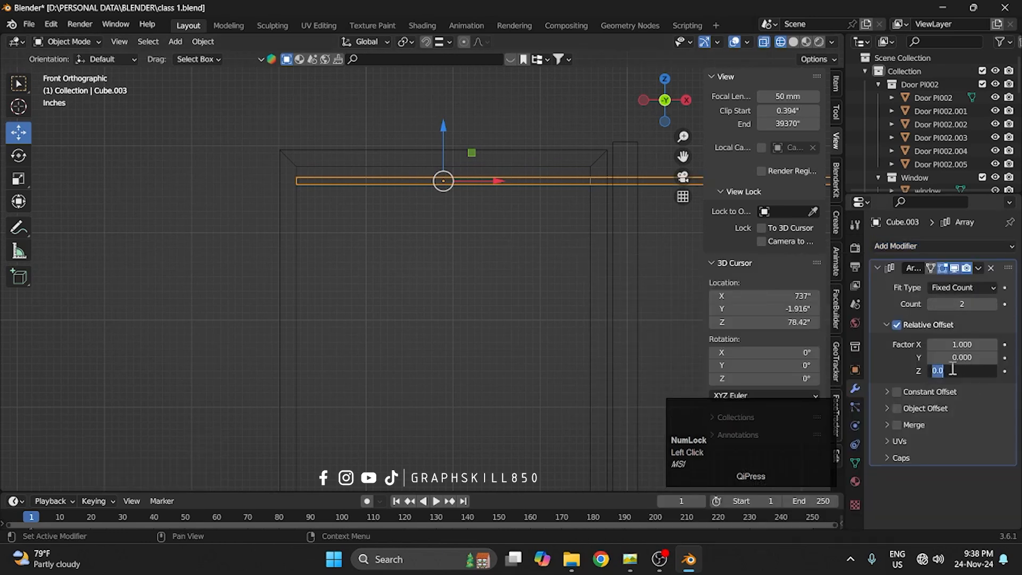
text(-2)
key(Return)
click(938, 344)
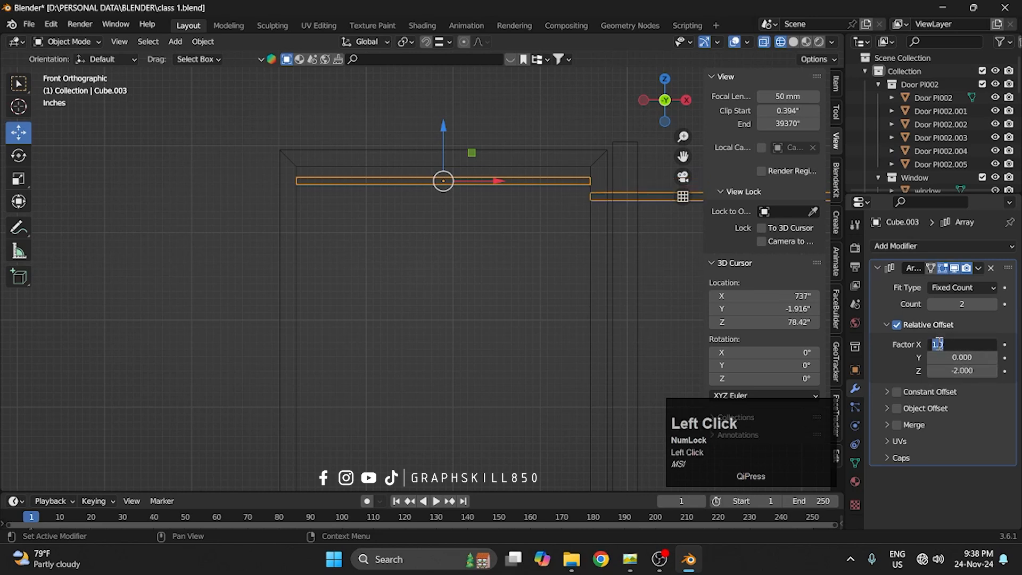
text(0)
key(Return)
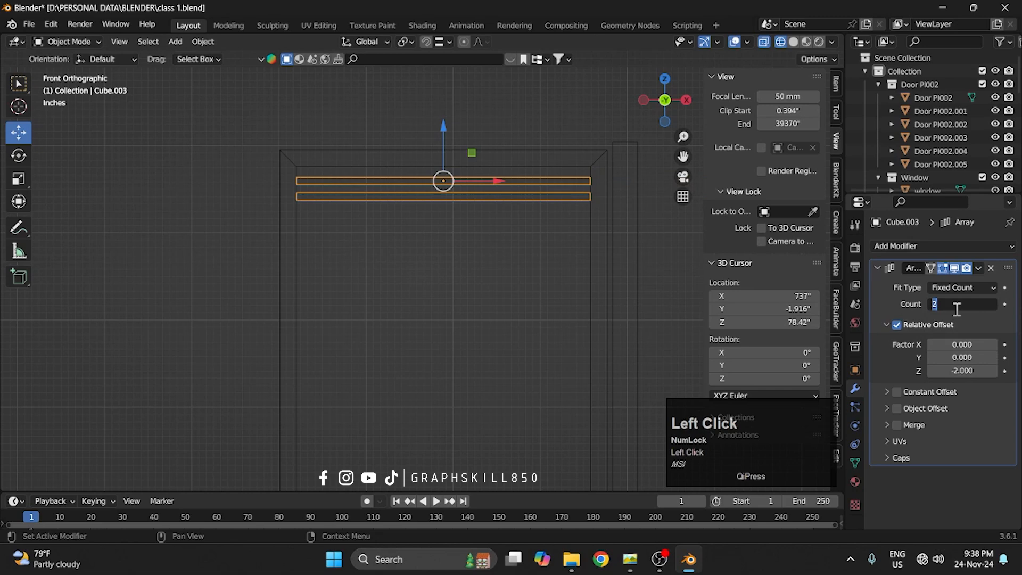
text(50)
key(Return)
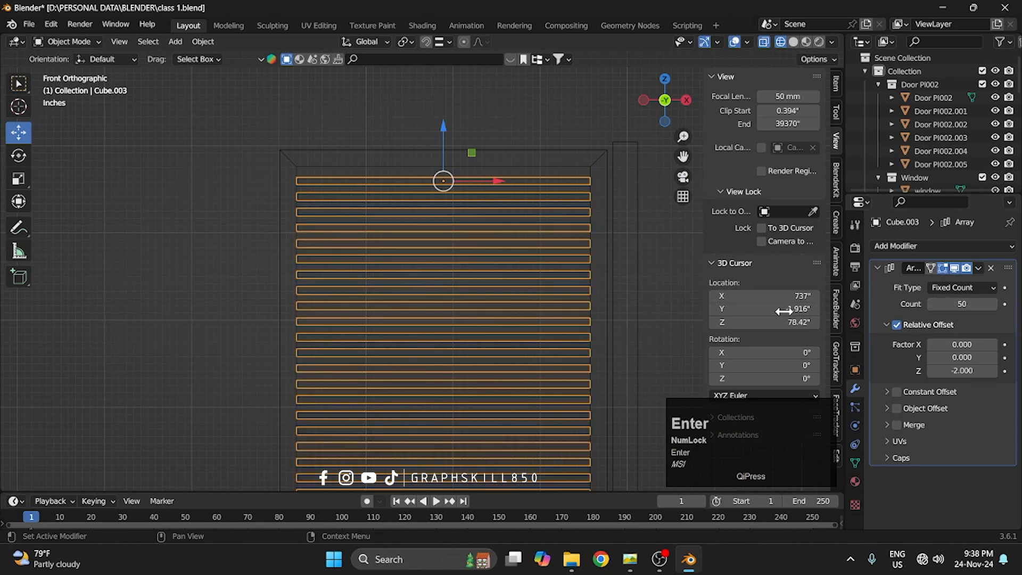
- Fit the slat array within the frame's lower edge by setting its count to 46 and relative Z offset to -2.020
scroll(410, 222, down, 5)
shift+middle_drag(384, 308, 397, 224)
scroll(468, 368, up, 3)
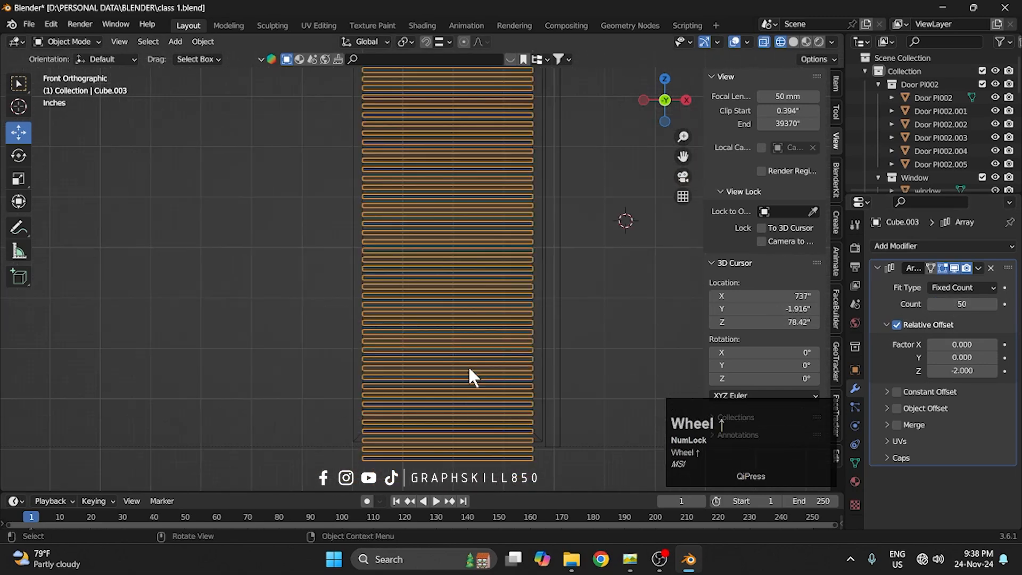
shift+middle_drag(468, 368, 439, 258)
scroll(477, 292, up, 3)
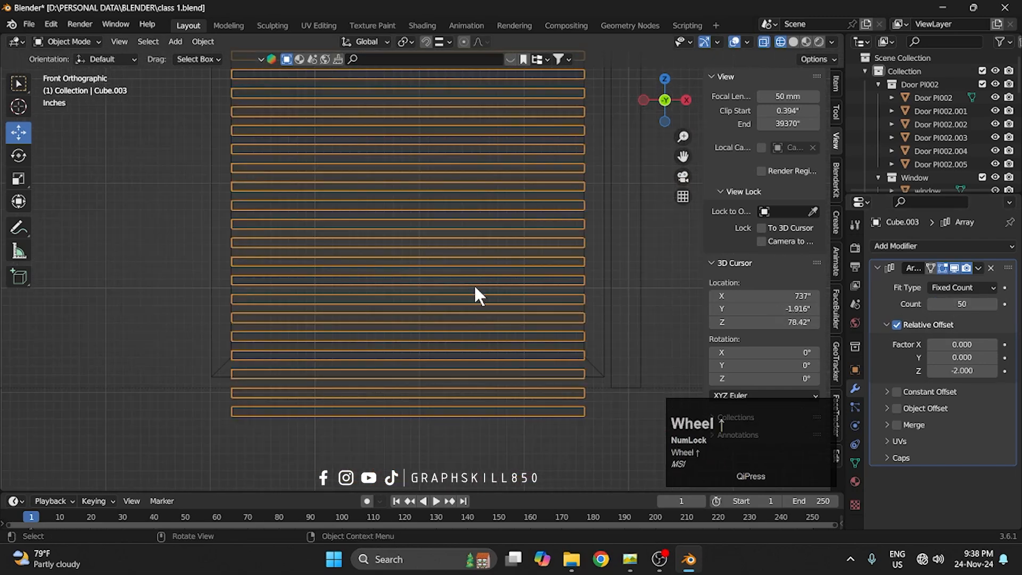
click(932, 304)
click(933, 304)
click(932, 304)
click(933, 304)
key(Return)
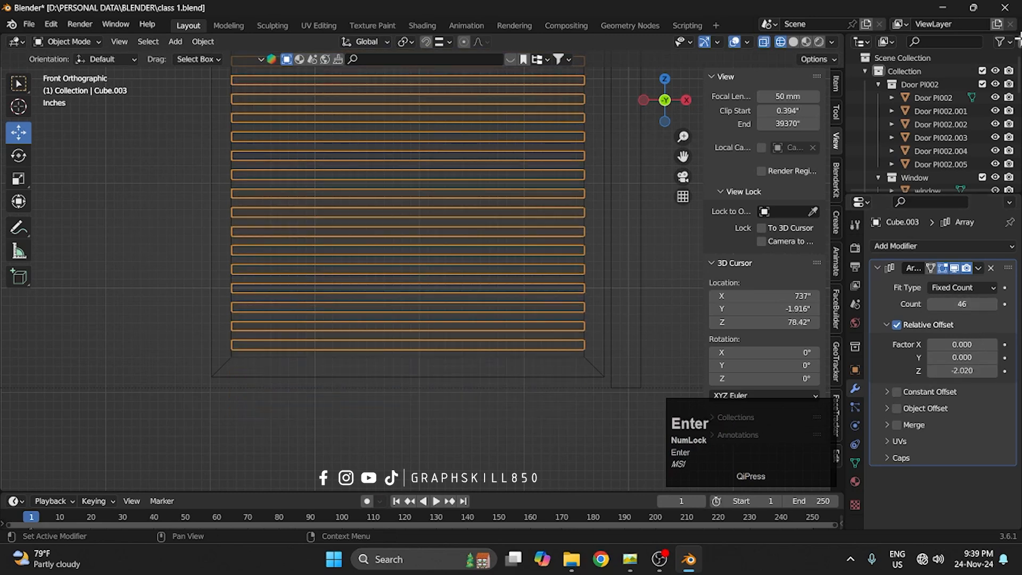
- Switch to solid shading and examine the arrayed slats inside the gate frame in perspective
click(287, 352)
scroll(287, 352, down, 6)
middle_drag(286, 352, 448, 386)
click(793, 41)
scroll(330, 216, up, 3)
mouse_move(330, 216)
shift+middle_down()
mouse_move(312, 319)
mouse_move(232, 154)
mouse_move(307, 166)
shift+middle_up()
scroll(251, 136, up, 3)
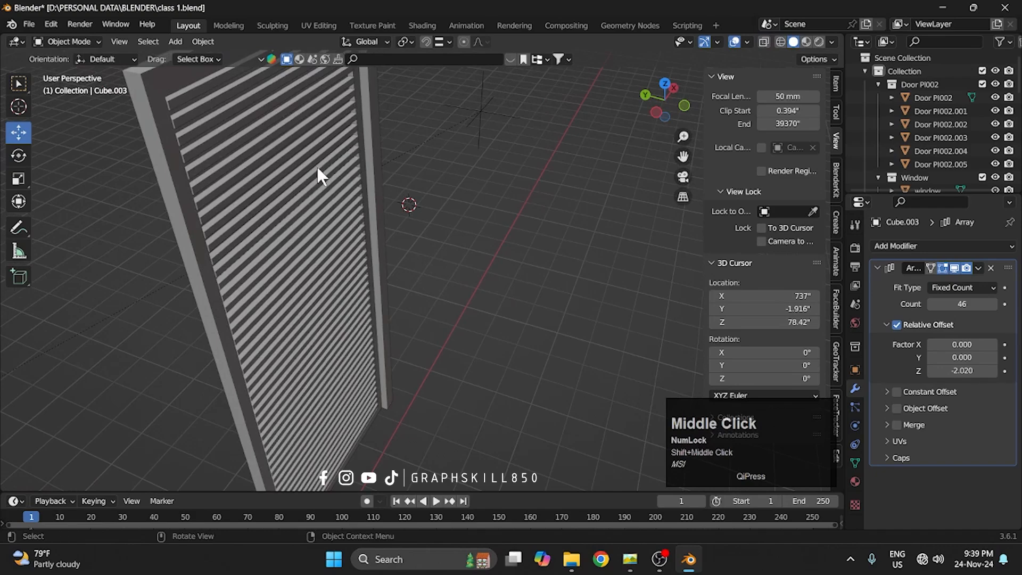
scroll(216, 181, down, 3)
middle_drag(216, 181, 346, 196)
- Scale the slat's mesh along Y by about -2.22 to deepen all the arrayed slats
click(251, 149)
key(Tab)
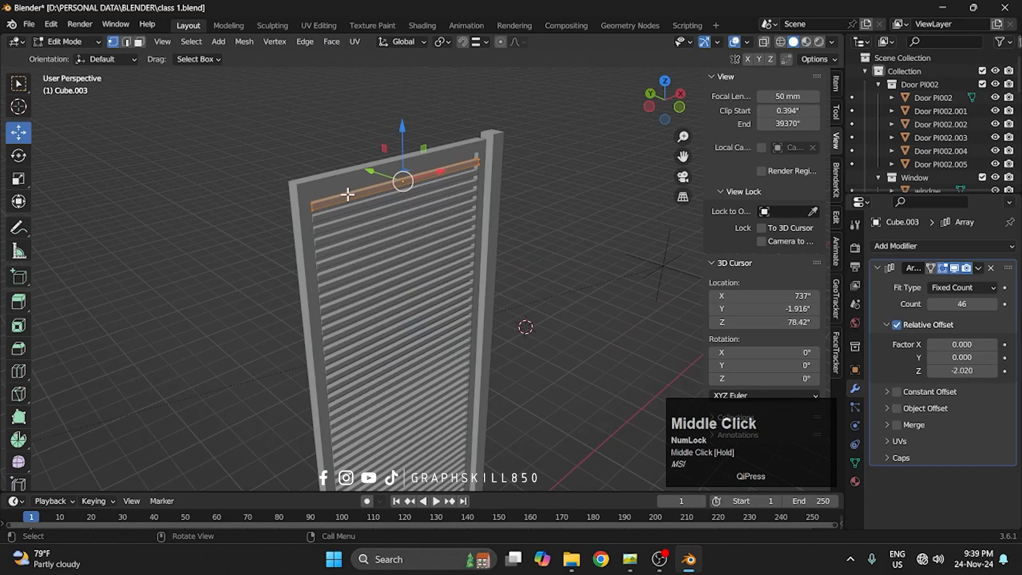
key(s)
key(y)
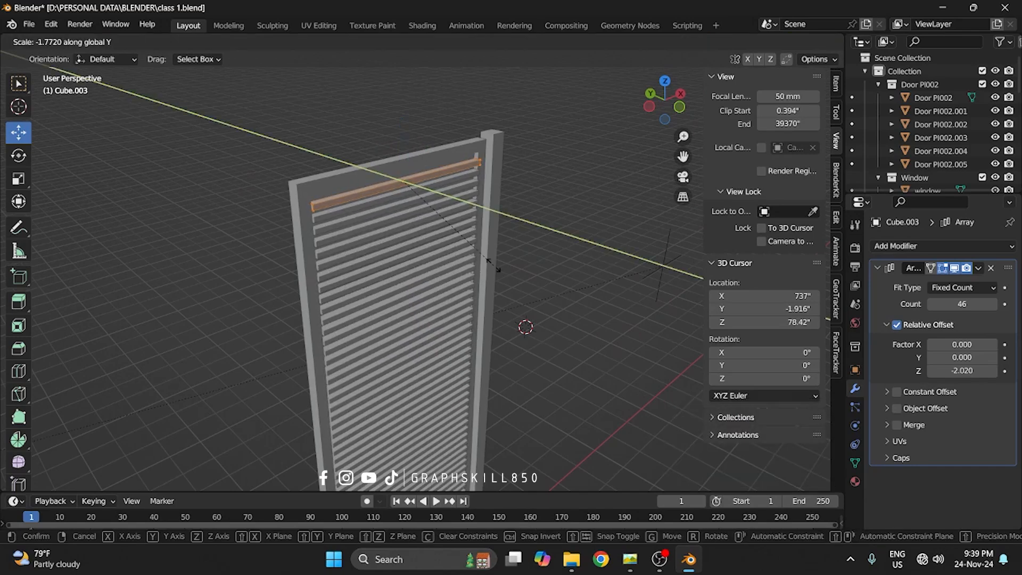
click(418, 262)
- Shift the slat mesh about 0.61 inch and another 0.38 inch along Y to centre it in the frame's thickness, using X-ray top view
mouse_move(418, 261)
middle_down()
mouse_move(472, 278)
mouse_move(432, 253)
middle_up()
scroll(523, 162, up, 3)
shift+middle_drag(523, 163, 388, 178)
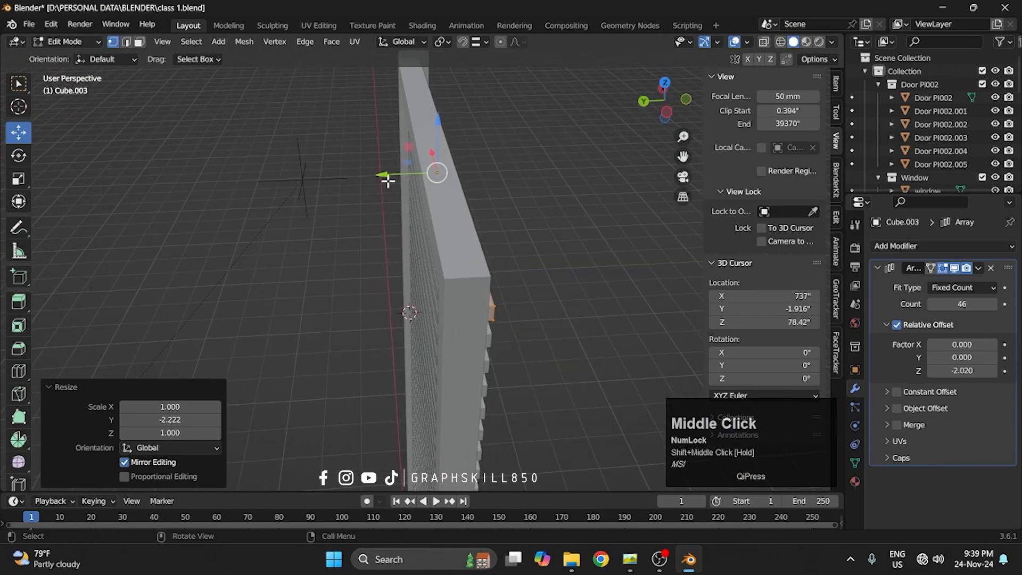
drag(388, 178, 379, 176)
key(KP_7)
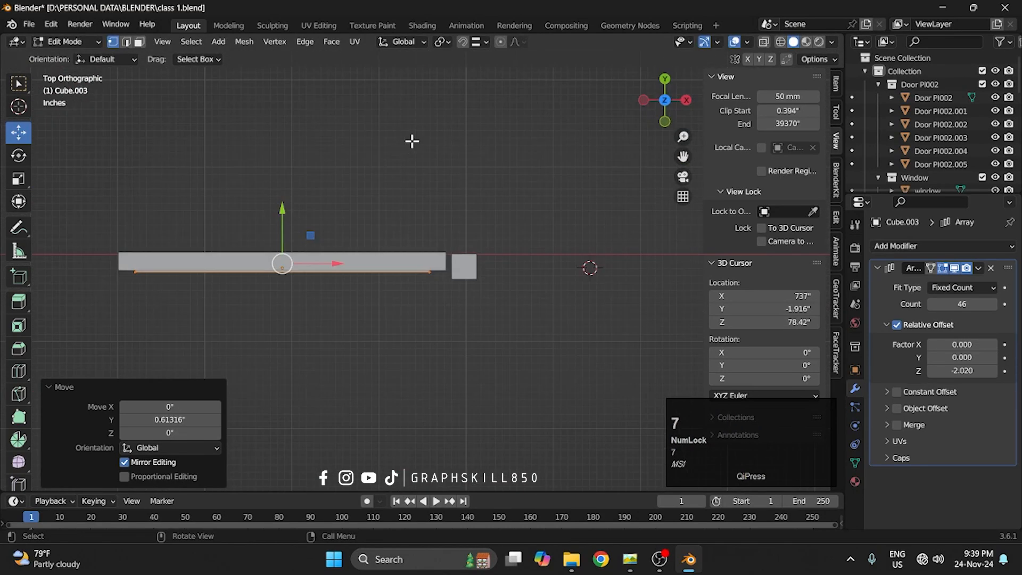
click(763, 43)
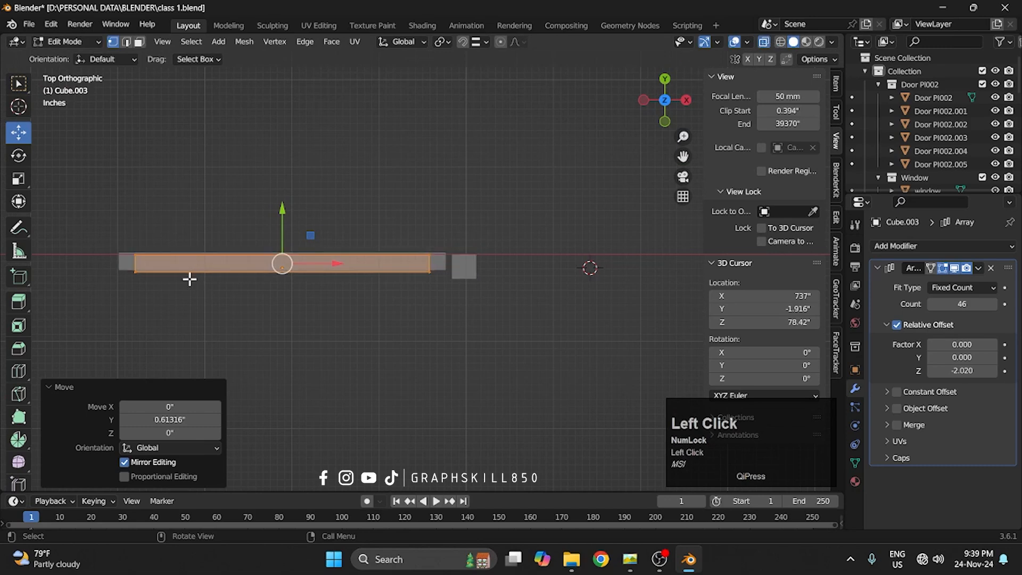
scroll(190, 278, up, 3)
shift+middle_drag(362, 260, 615, 252)
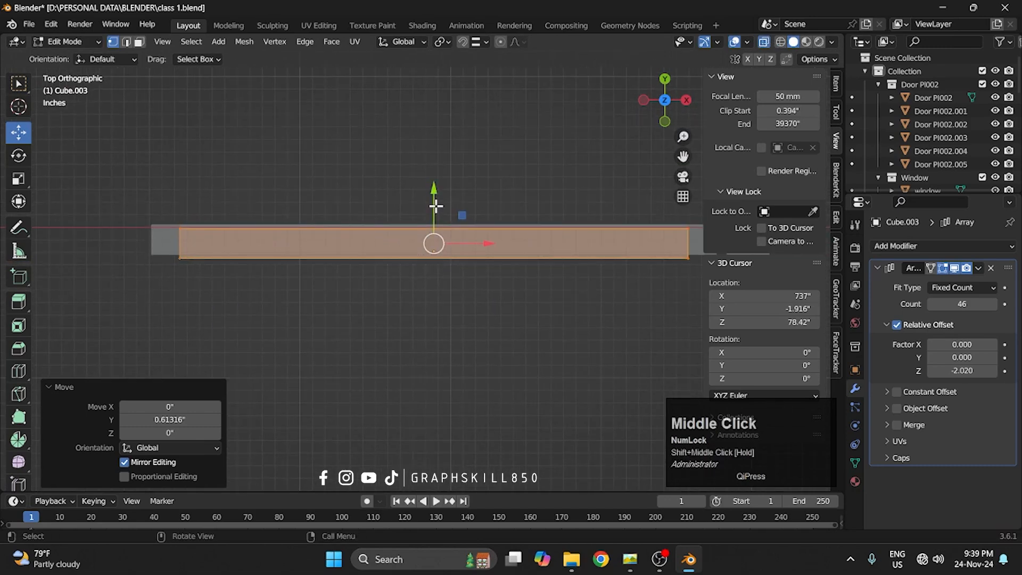
drag(435, 206, 424, 195)
- Scale the slat mesh along Y to about 0.77 so it sits within the frame's depth, and return to Object Mode
key(s)
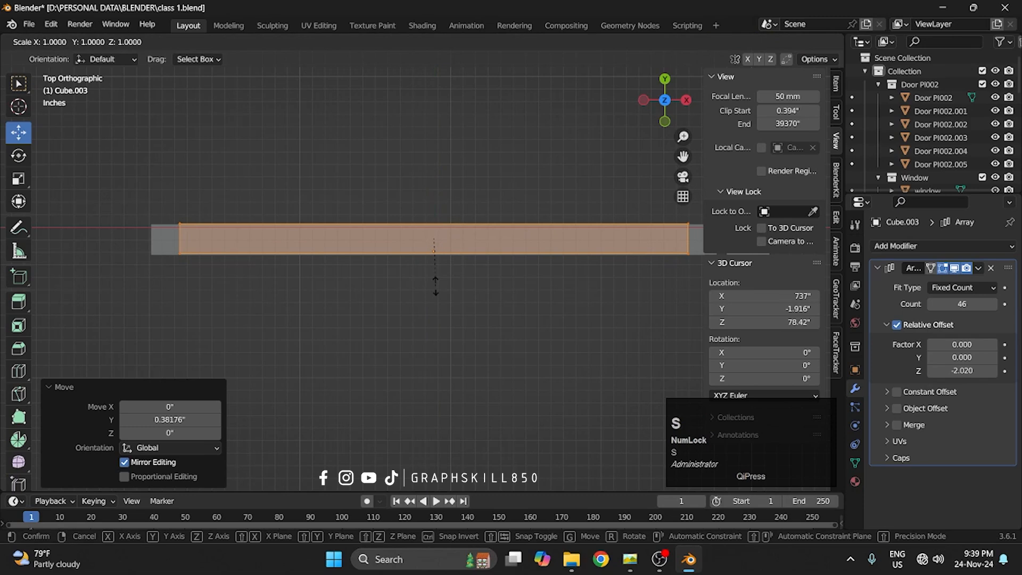
key(y)
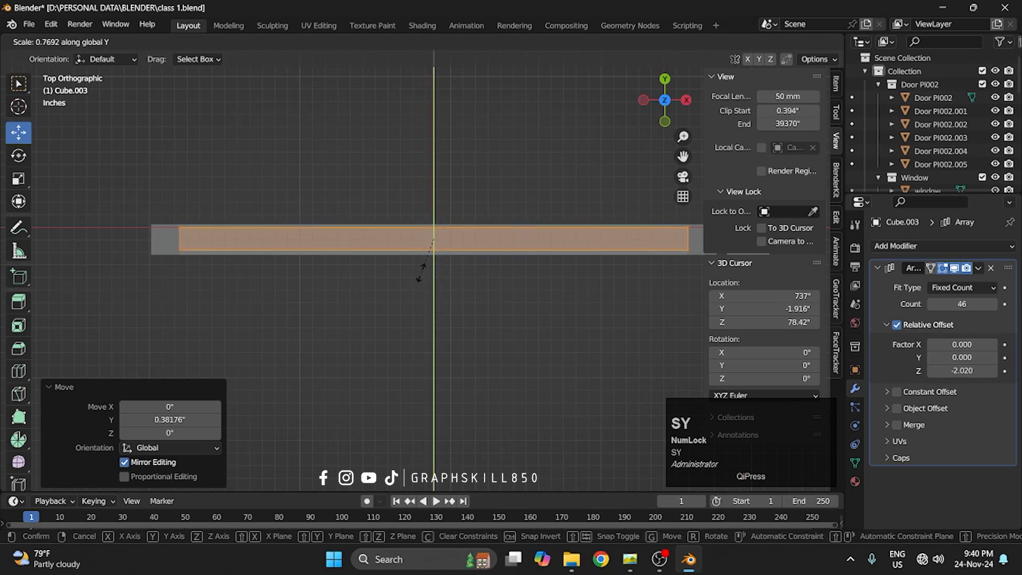
click(420, 276)
key(Tab)
scroll(362, 299, down, 2)
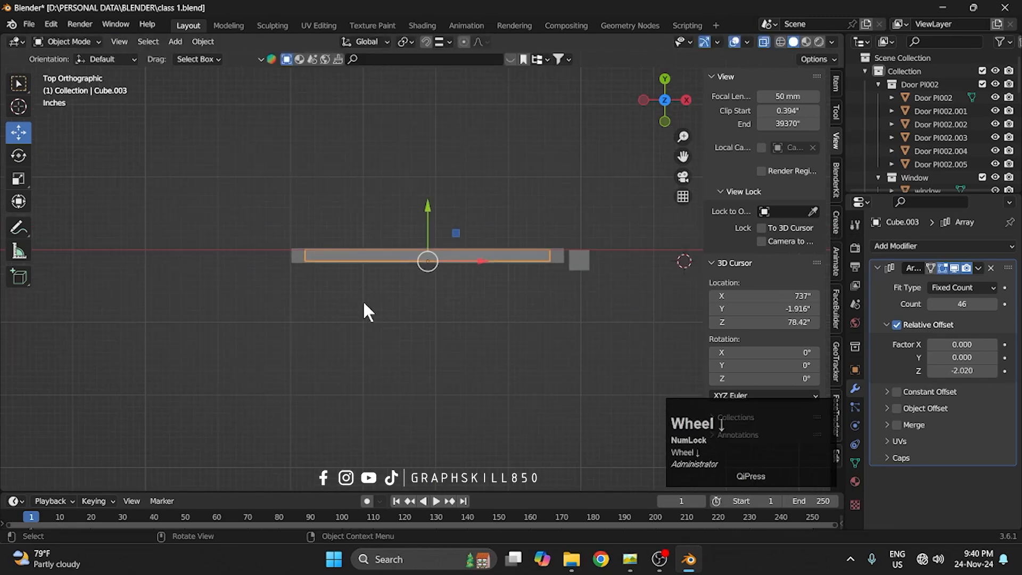
- Turn off X-ray display and examine the slats inside the gate leaf's frame in perspective
middle_drag(363, 299, 443, 180)
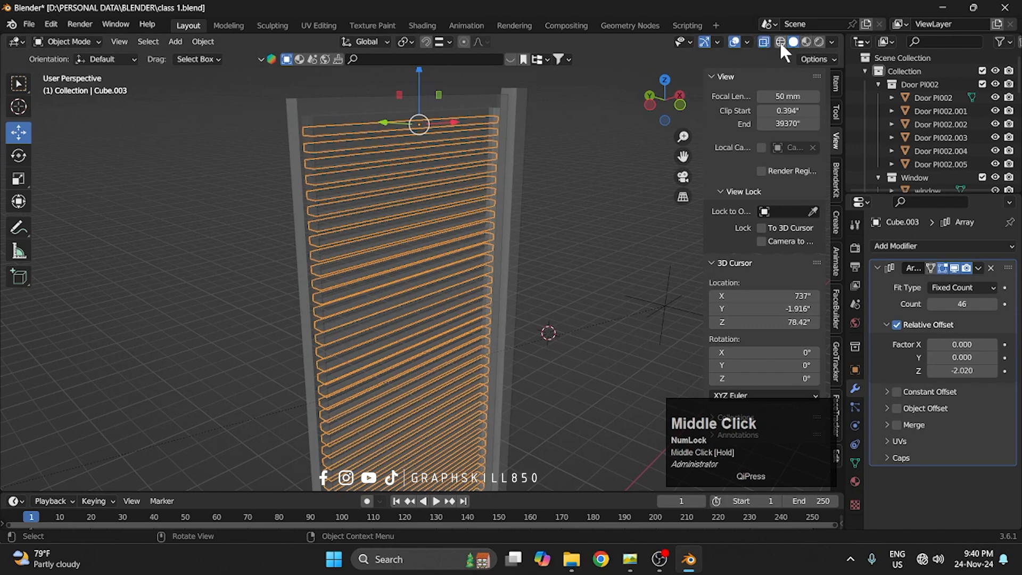
click(764, 42)
scroll(334, 162, down, 4)
click(308, 341)
middle_drag(309, 341, 264, 341)
scroll(490, 297, up, 3)
- Add 14 evenly spaced horizontal loop cuts along the height of the side post, without sliding them
click(525, 282)
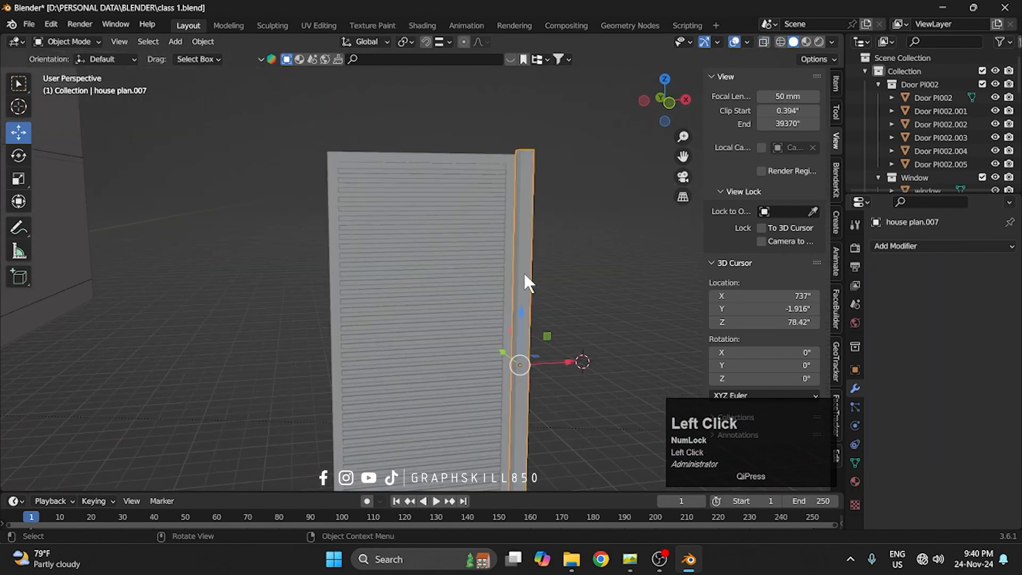
key(Tab)
shift+middle_drag(488, 297, 470, 205)
key(ctrl+r)
scroll(472, 200, up, 4)
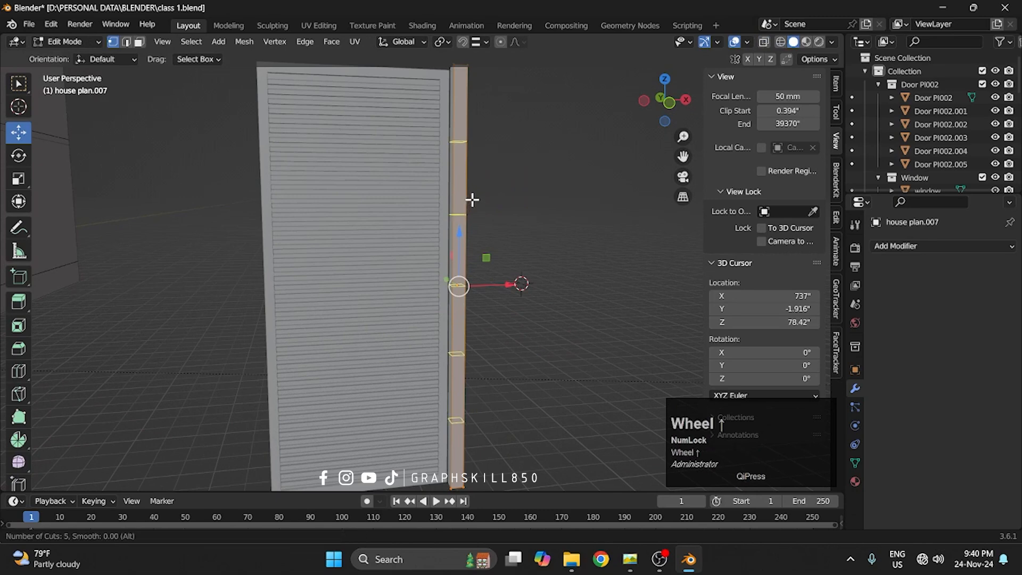
scroll(472, 200, up, 9)
click(460, 195)
right_click(460, 195)
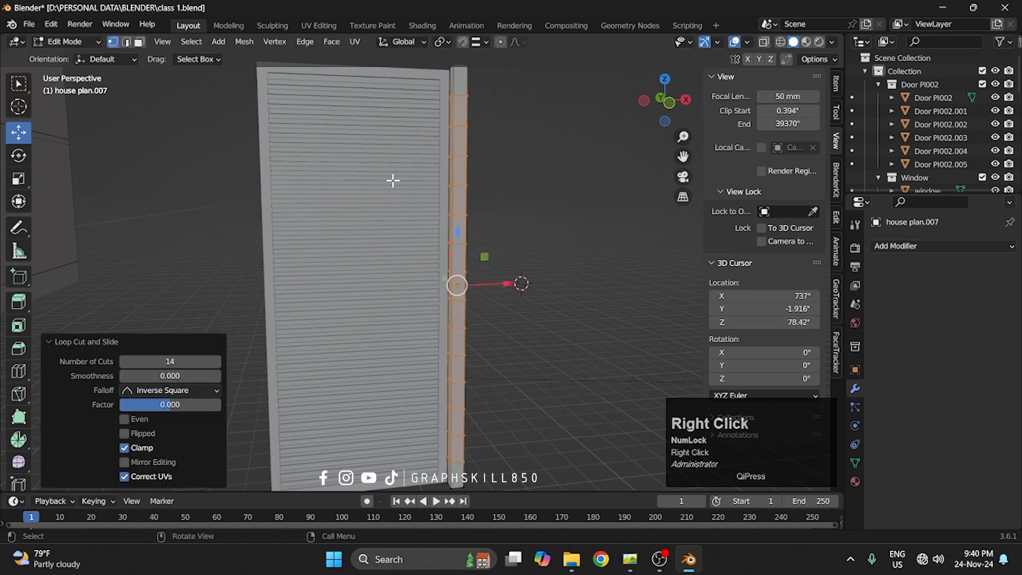
- Return to Object Mode and set the gate frame's origin to its geometry in top view
middle_drag(393, 180, 433, 264)
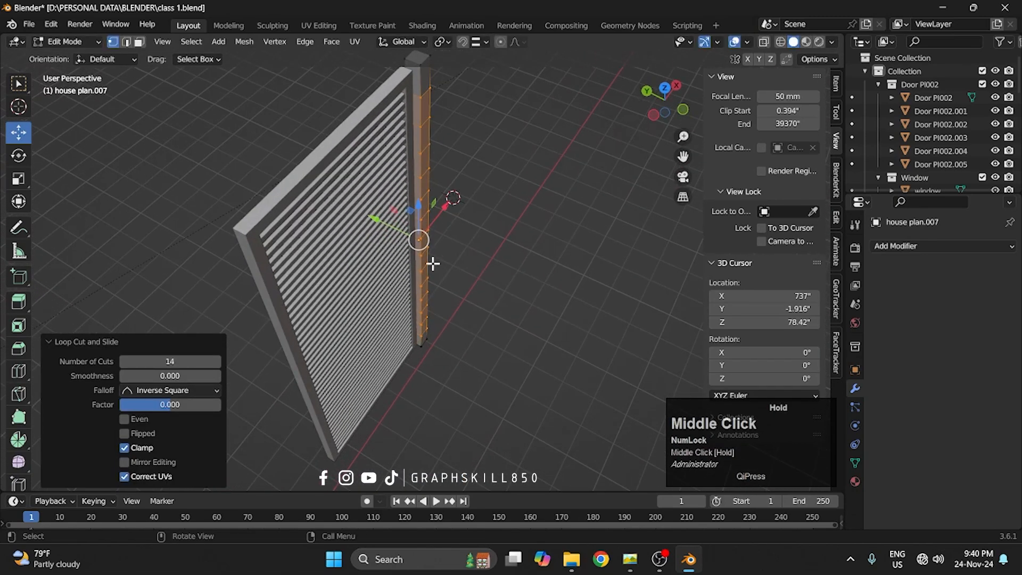
key(KP_7)
scroll(488, 219, up, 2)
shift+middle_drag(488, 219, 504, 219)
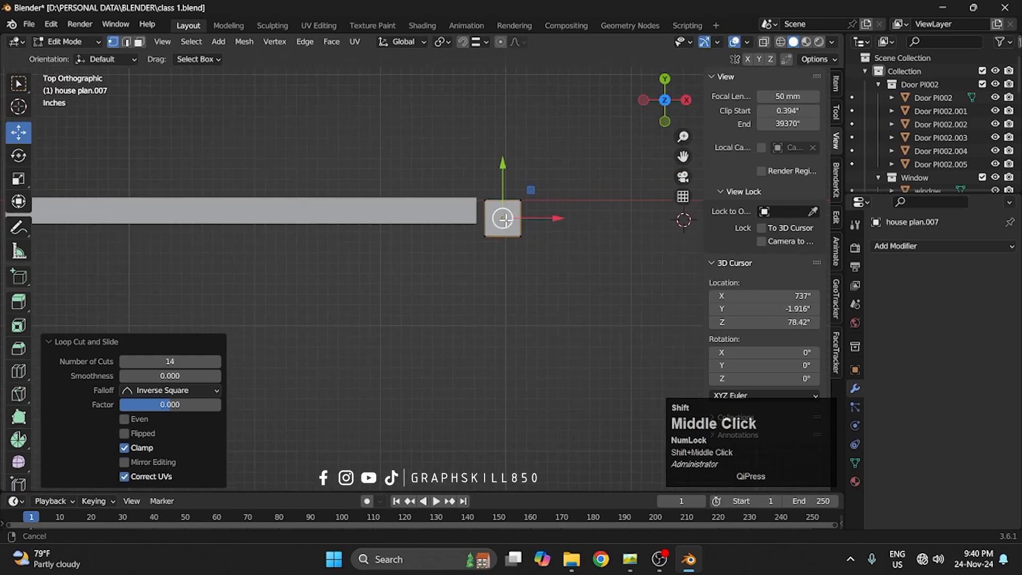
key(Tab)
click(395, 214)
scroll(269, 212, down, 2)
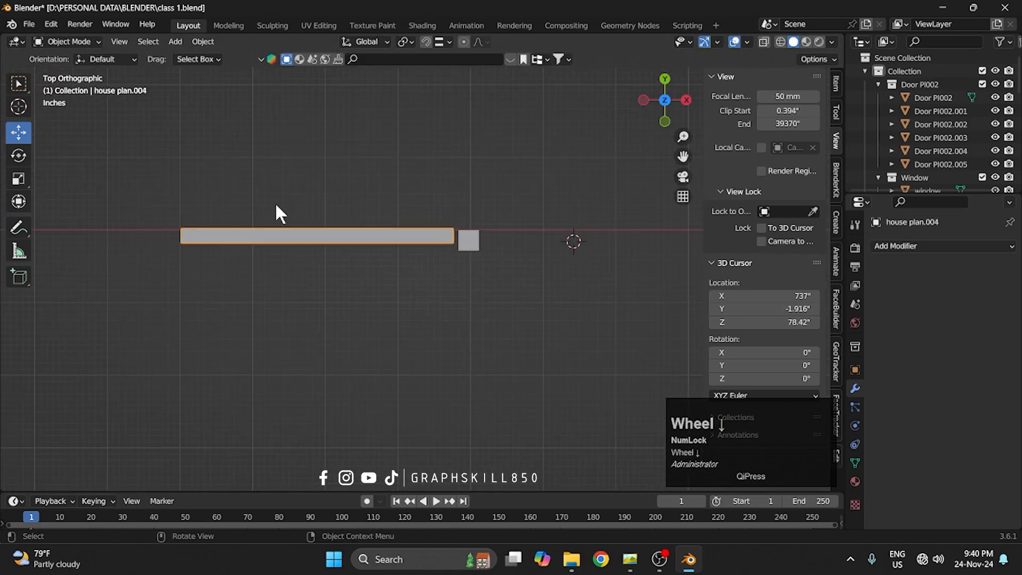
right_click(283, 222)
mouse_move(283, 224)
click(354, 235)
scroll(309, 197, up, 4)
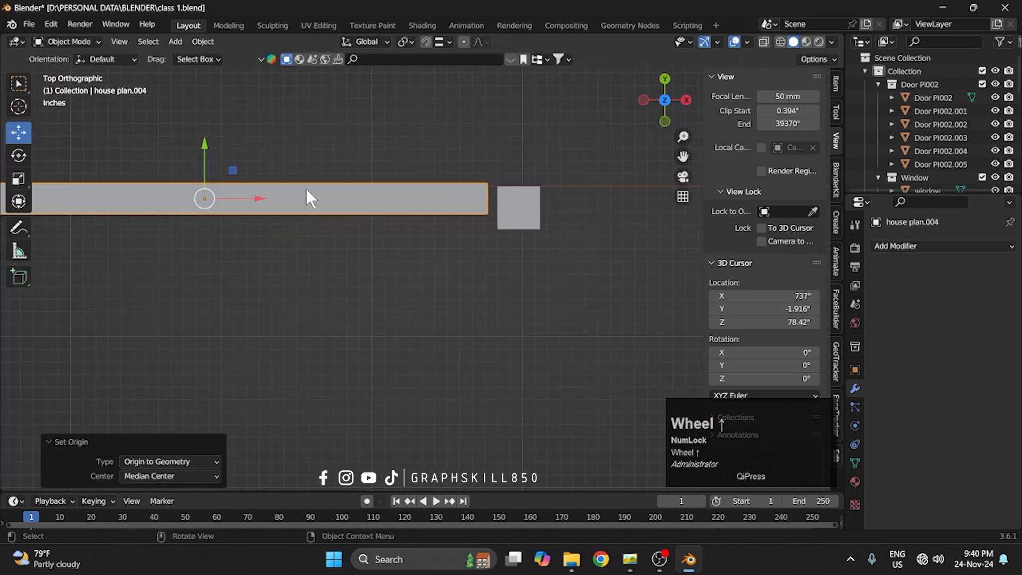
- Undo the frame-only shift, select the frame and slats together, and move them along Y to line up with the side post
drag(204, 154, 187, 208)
key(ctrl+z)
drag(356, 124, 299, 187)
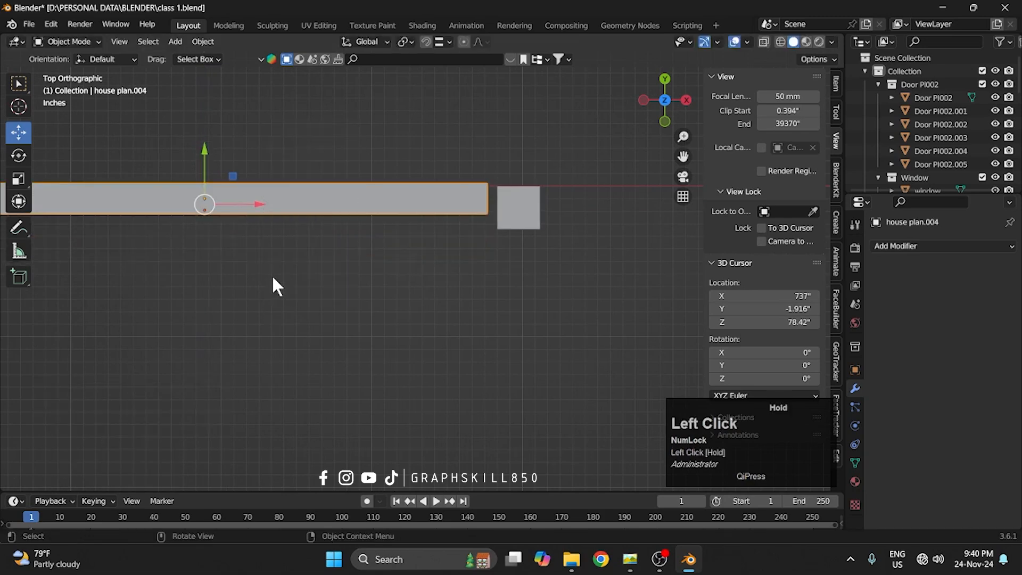
middle_drag(273, 276, 310, 222)
scroll(314, 225, up, 2)
key(KP_7)
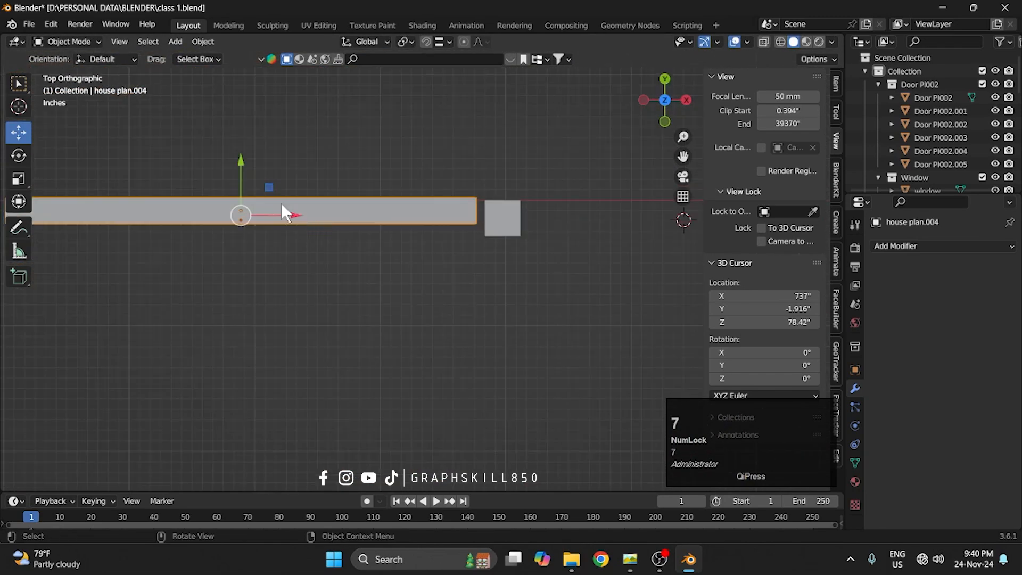
drag(233, 173, 233, 181)
middle_drag(368, 313, 449, 201)
- Add lengthwise loop cuts to the side post, running its full height on the side facing the frame, without sliding them
click(488, 153)
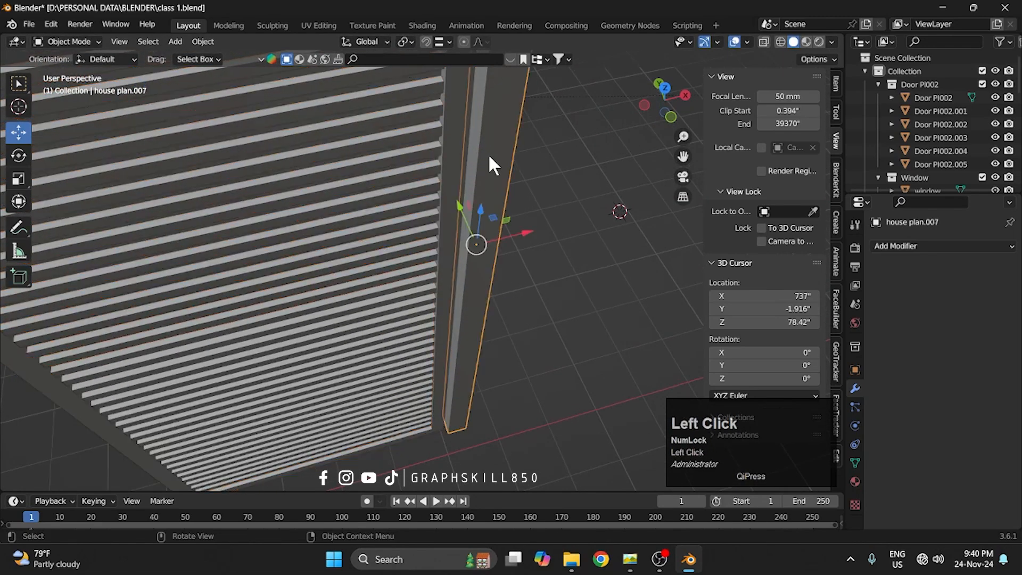
shift+middle_drag(488, 153, 394, 352)
key(Tab)
middle_drag(379, 240, 411, 198)
scroll(422, 192, down, 2)
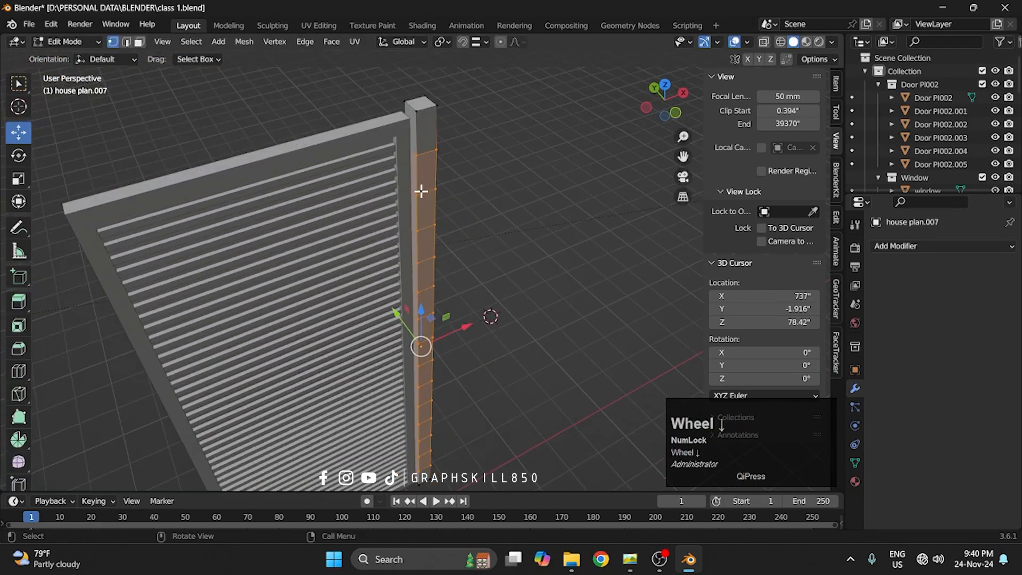
scroll(424, 108, up, 1)
key(ctrl+r)
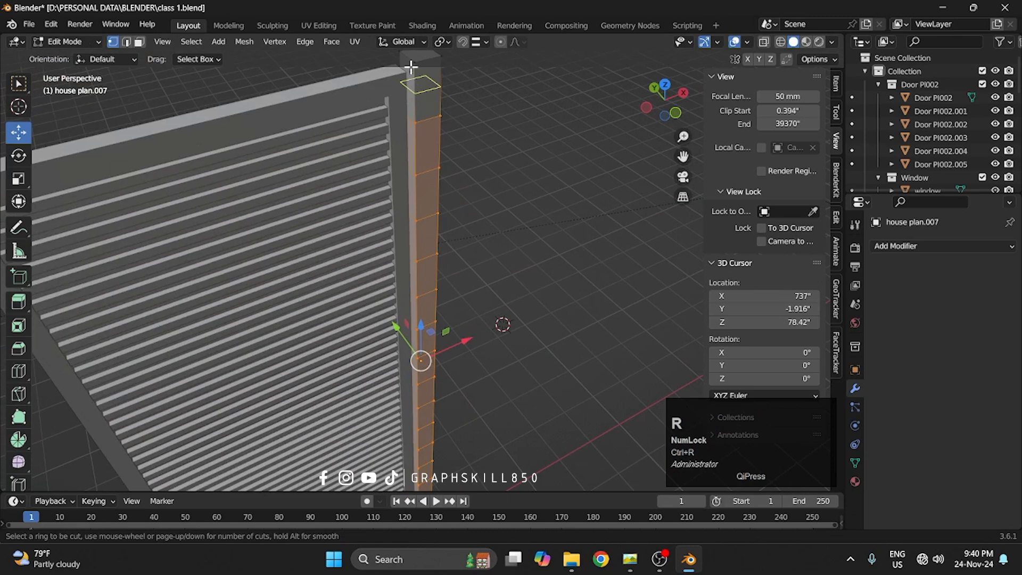
scroll(408, 61, up, 1)
click(407, 61)
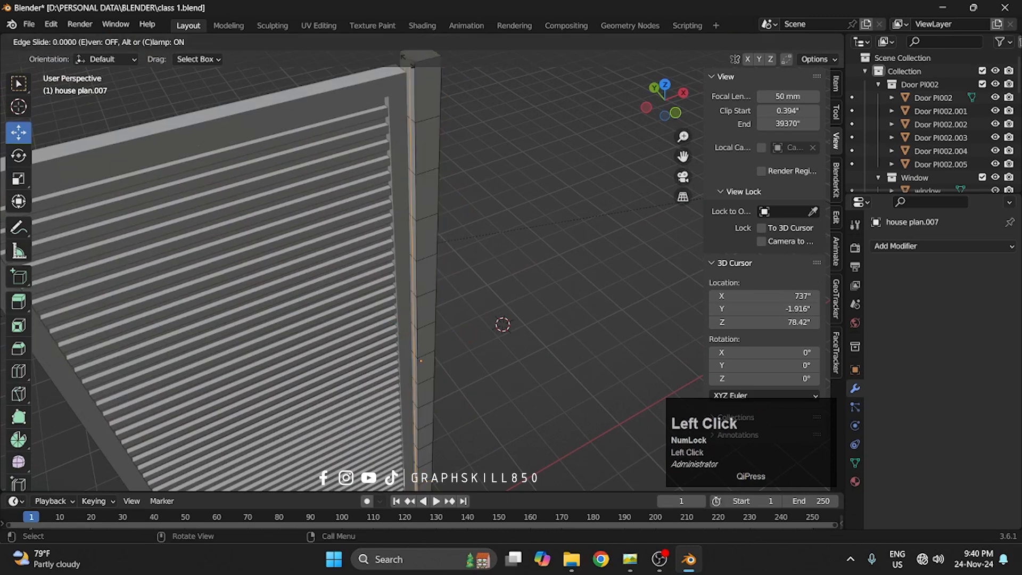
right_click(414, 96)
- Select a narrow upper face on the side post's inner side and extrude it about 1.41 inches toward the frame as a hinge
click(139, 42)
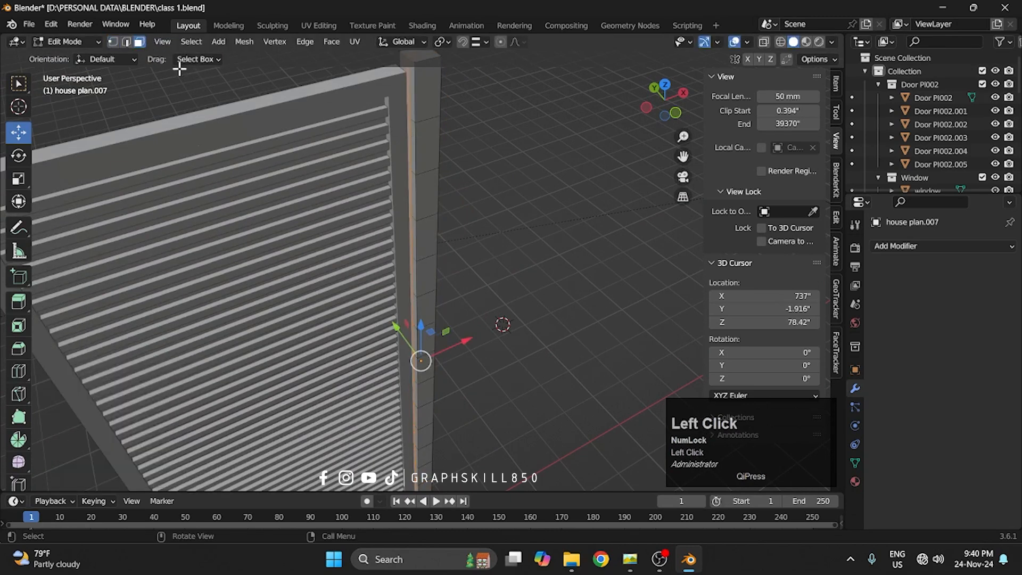
click(407, 142)
middle_drag(407, 136, 411, 160)
click(401, 143)
scroll(377, 176, up, 4)
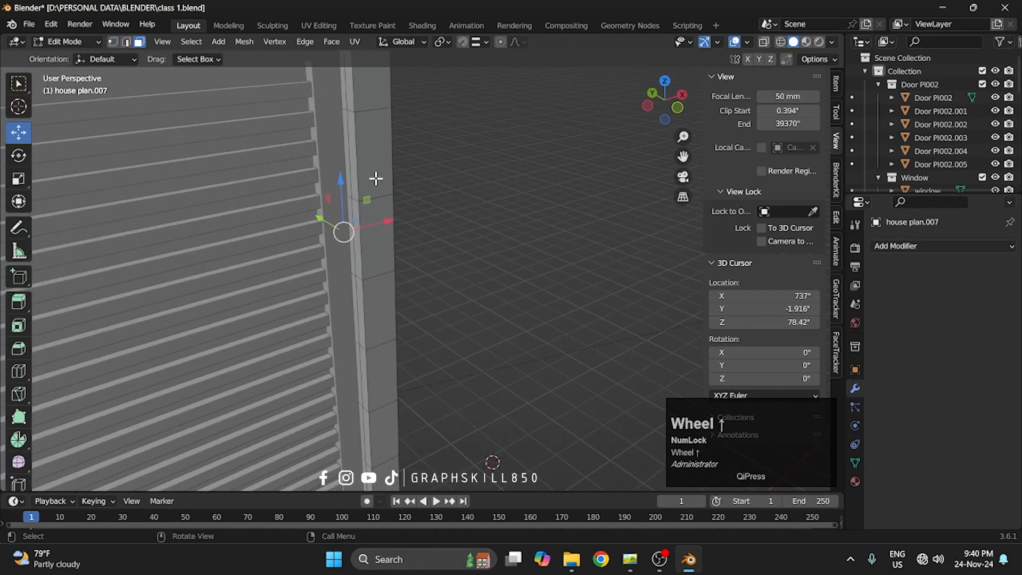
middle_drag(326, 204, 392, 235)
click(437, 196)
key(e)
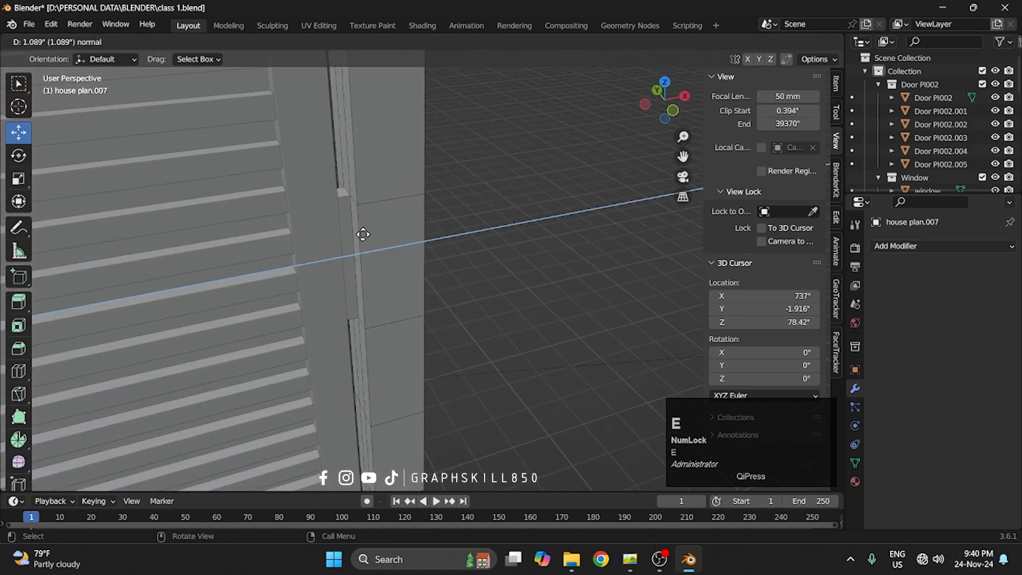
click(360, 236)
- Extrude a narrow face midway down the side post's inner side about 1.25 inches toward the frame
scroll(351, 258, up, 4)
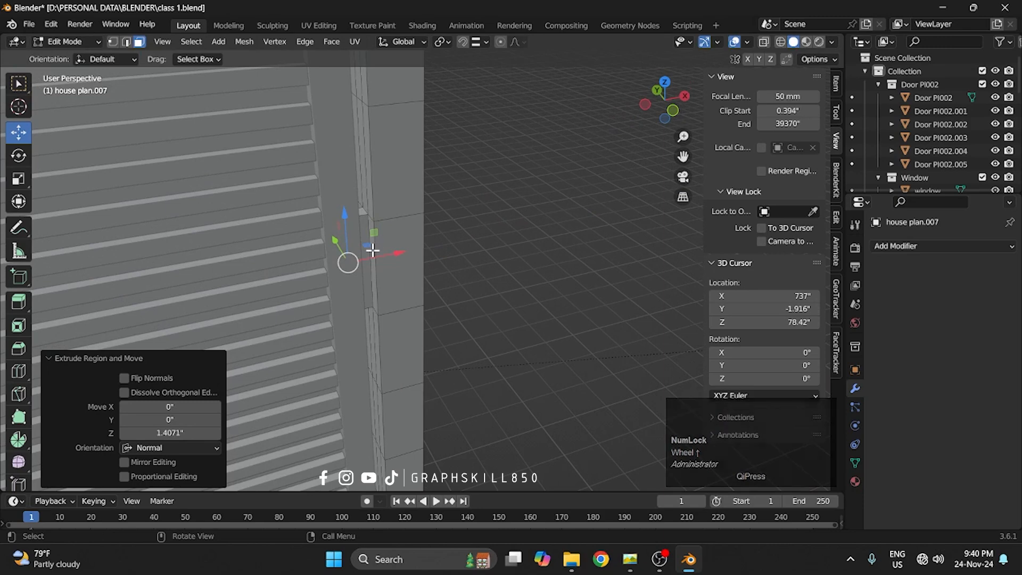
scroll(400, 255, down, 3)
shift+middle_drag(399, 256, 457, 159)
scroll(411, 266, up, 4)
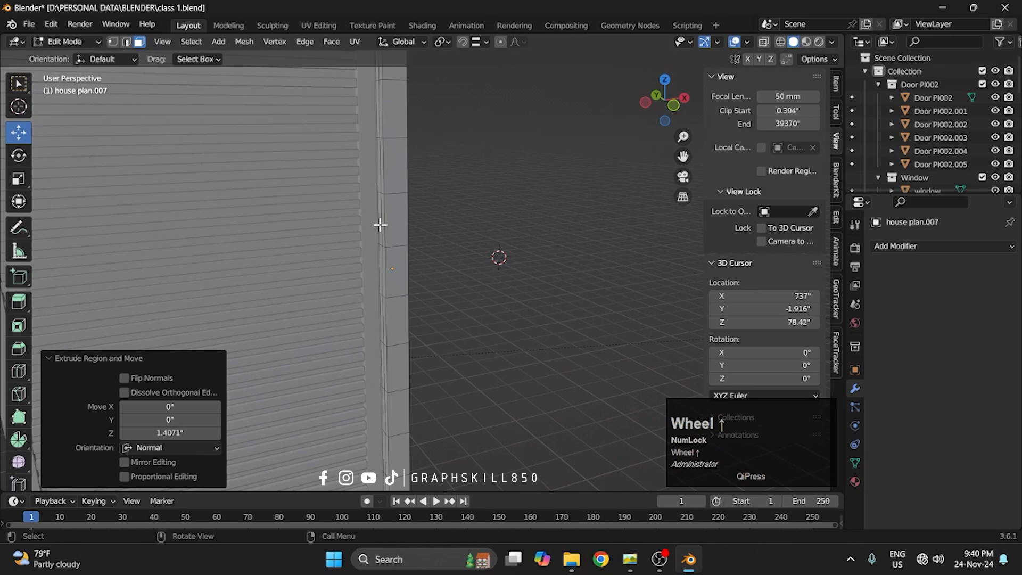
click(381, 225)
key(e)
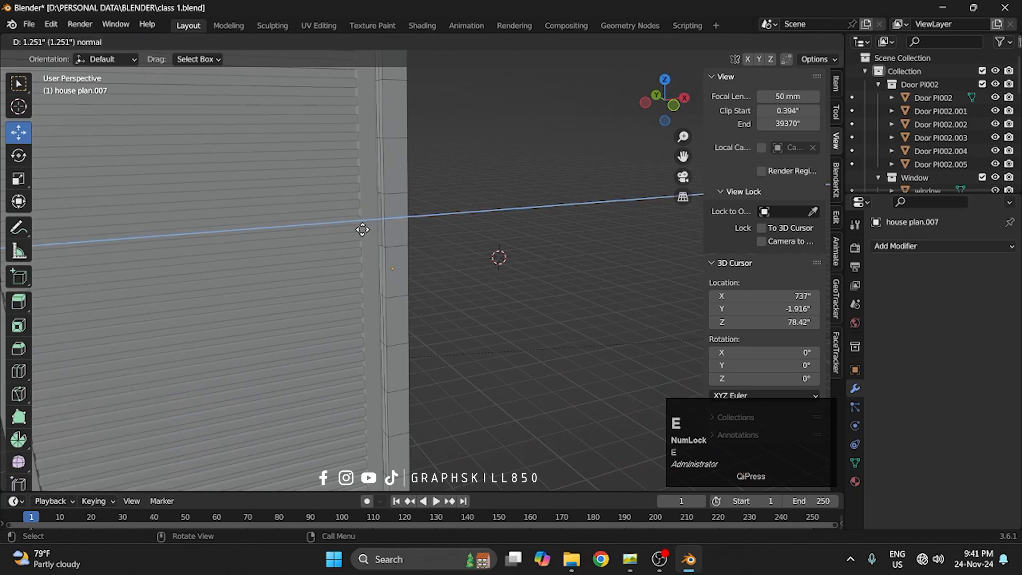
click(362, 230)
- Extrude a narrow lower face on the side post's inner side about 0.69 inch toward the frame, and return to Object Mode
shift+middle_drag(361, 292, 369, 155)
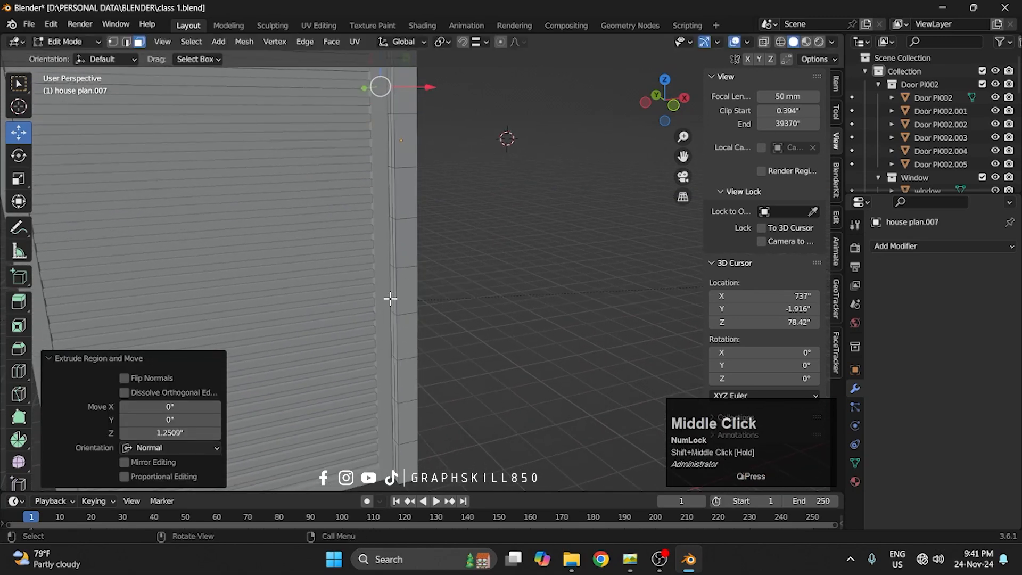
click(391, 331)
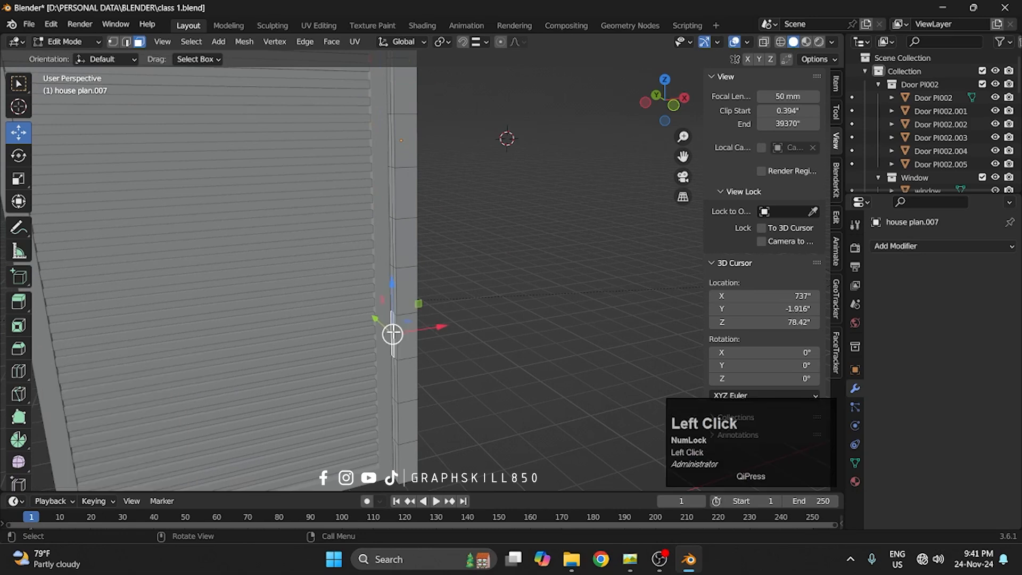
key(e)
click(383, 333)
scroll(411, 279, down, 4)
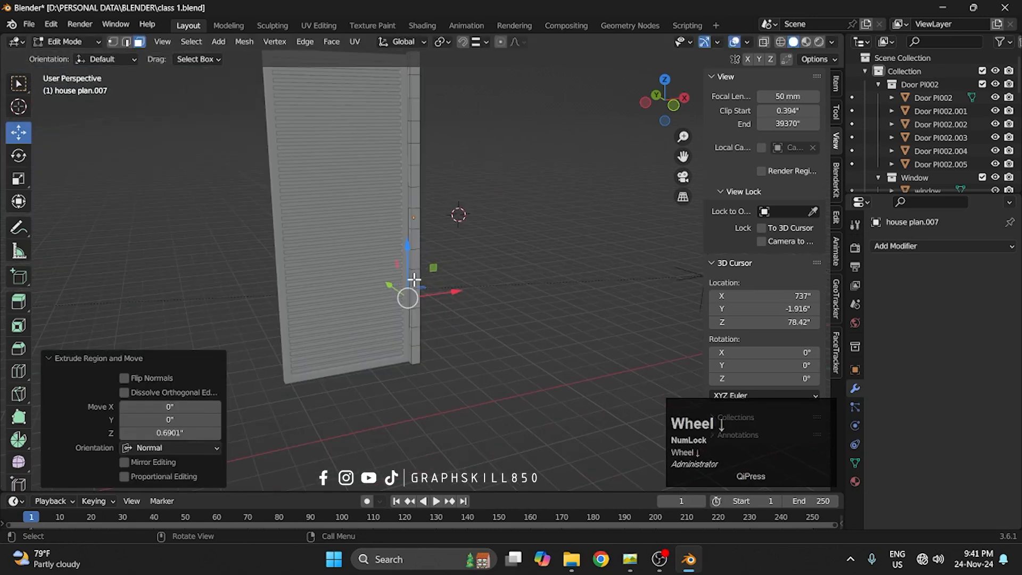
shift+middle_drag(410, 280, 426, 304)
key(grave)
right_click(447, 206)
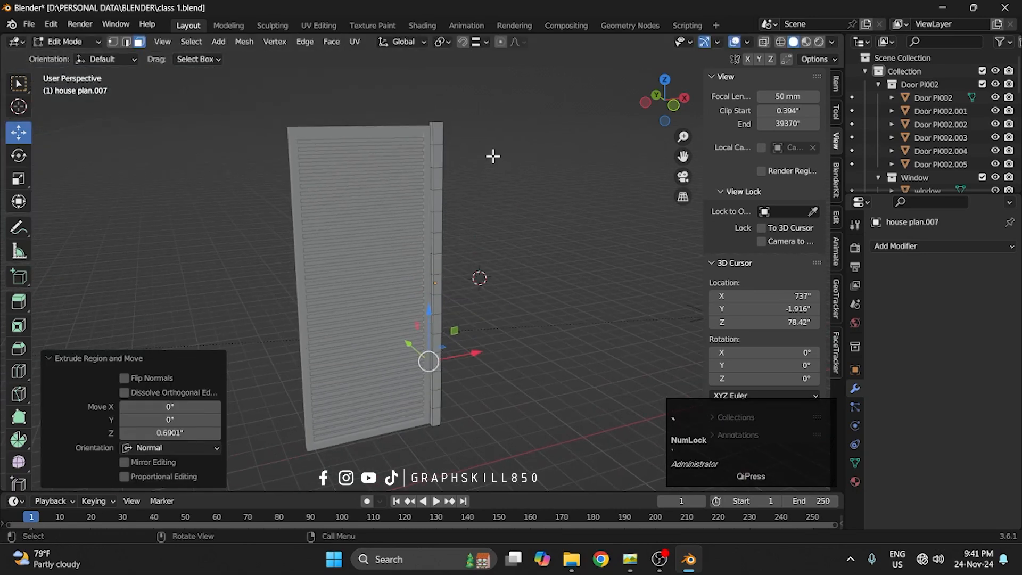
key(Tab)
- Apply the slats' Array modifier and join the slats, frame and side post into one object
click(394, 160)
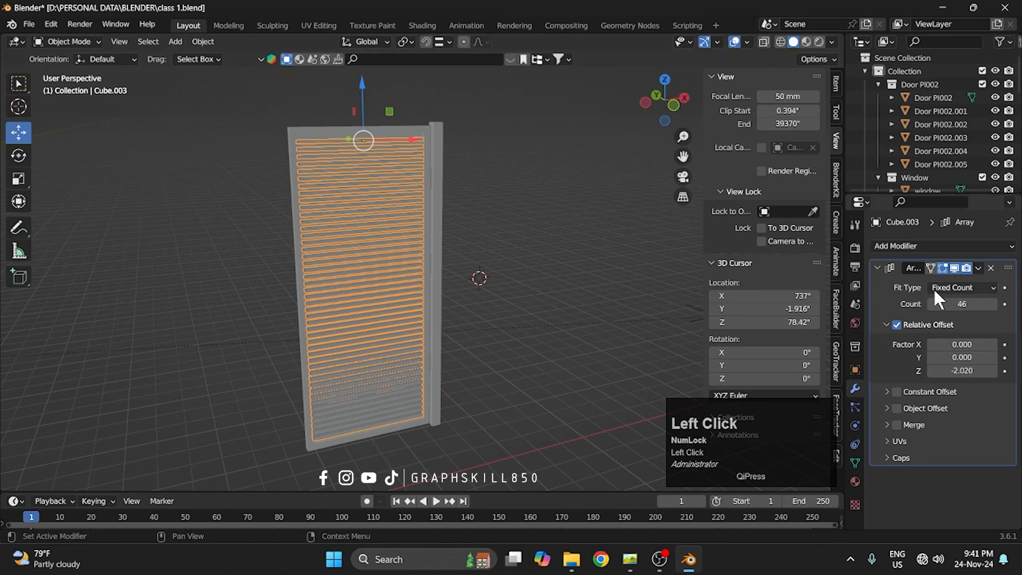
click(977, 269)
click(947, 279)
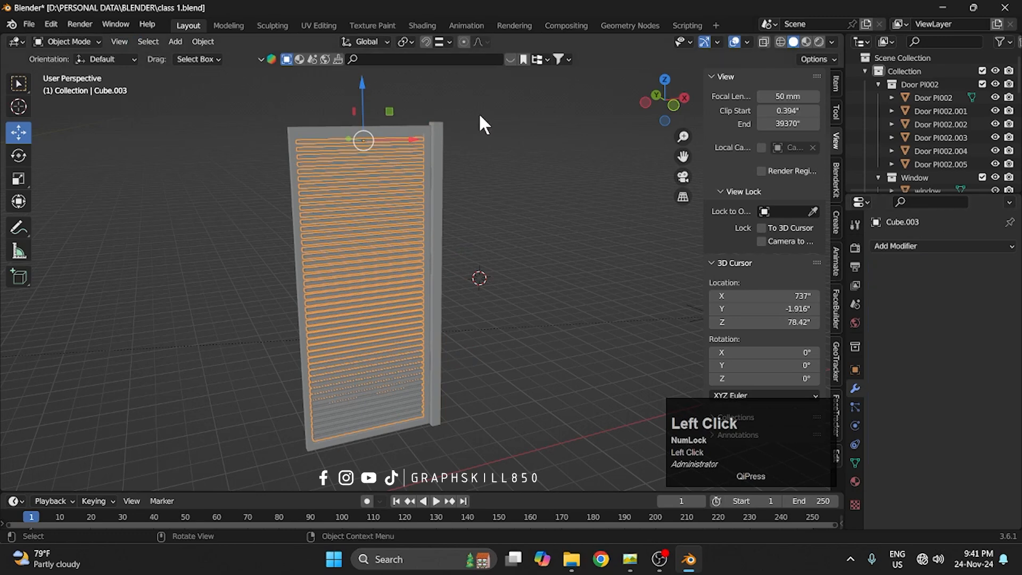
click(353, 184)
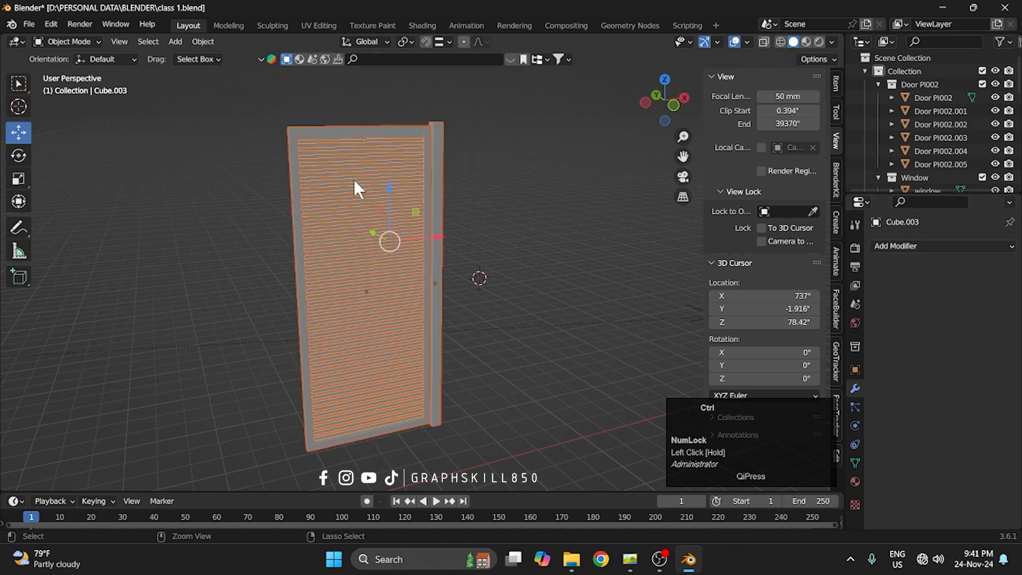
key(ctrl+j)
- Add an X-axis Mirror modifier to the joined gate leaf in front view and turn off its viewport display
click(673, 105)
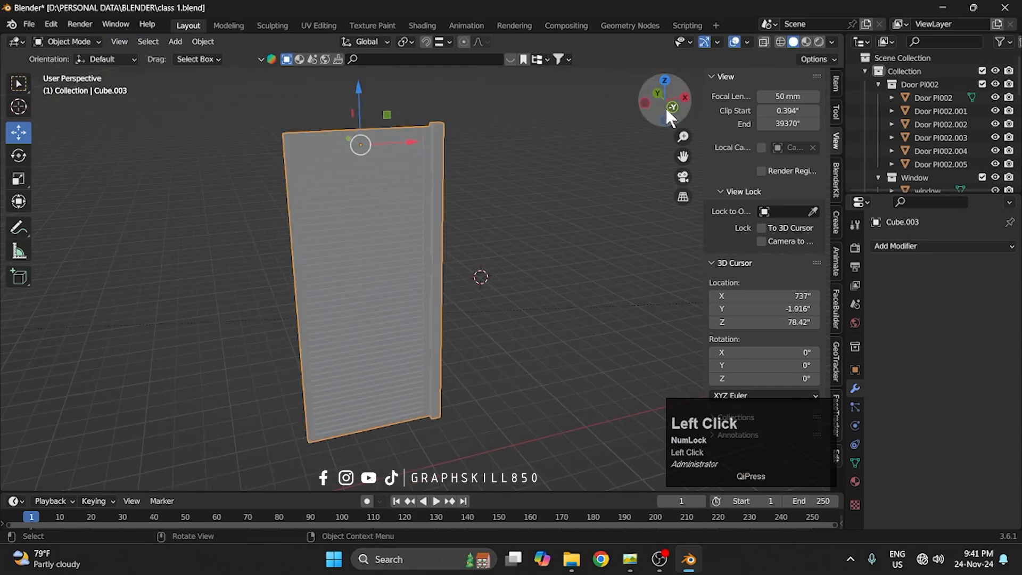
click(928, 249)
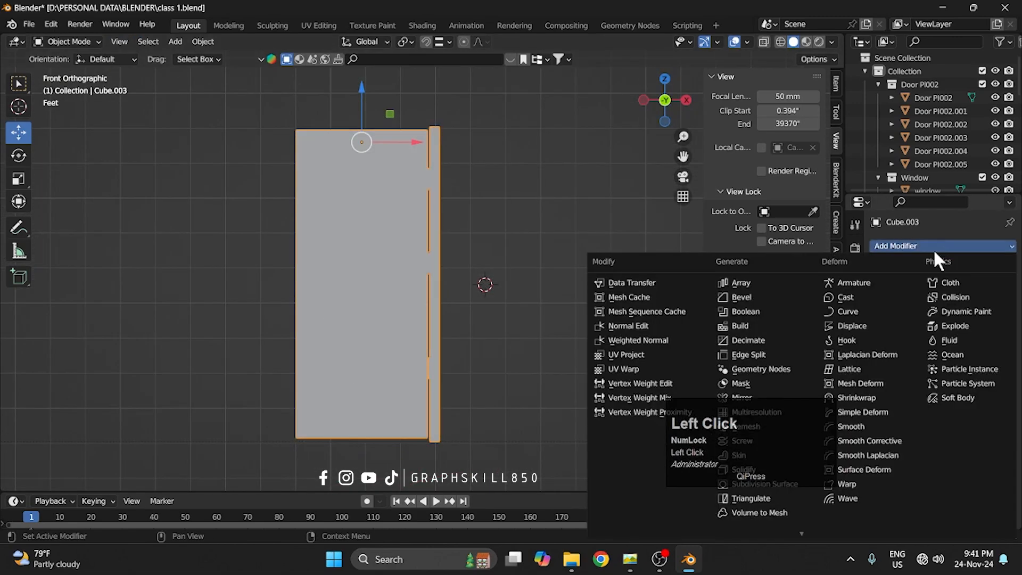
click(740, 396)
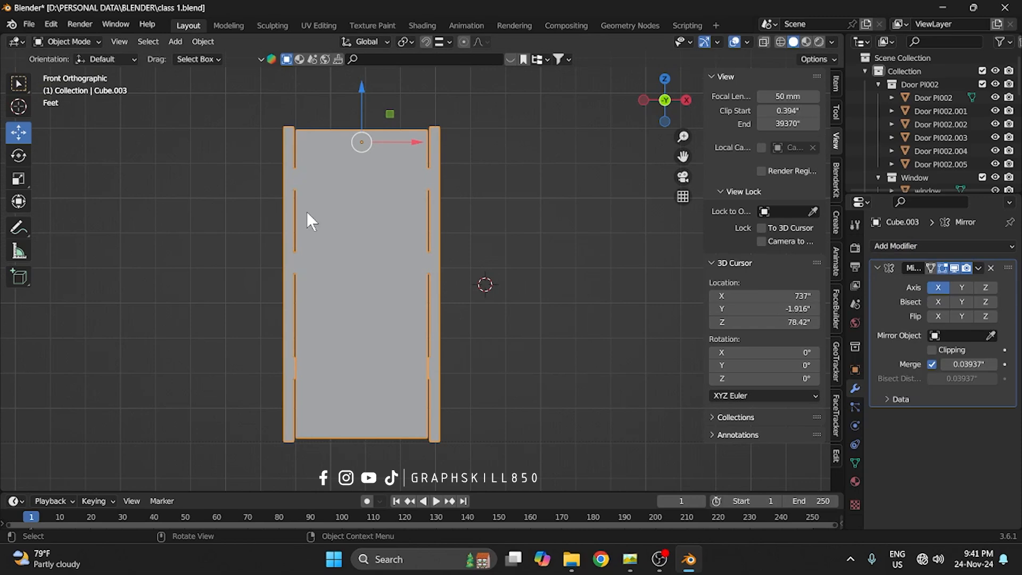
scroll(550, 247, down, 2)
shift+middle_drag(323, 274, 451, 258)
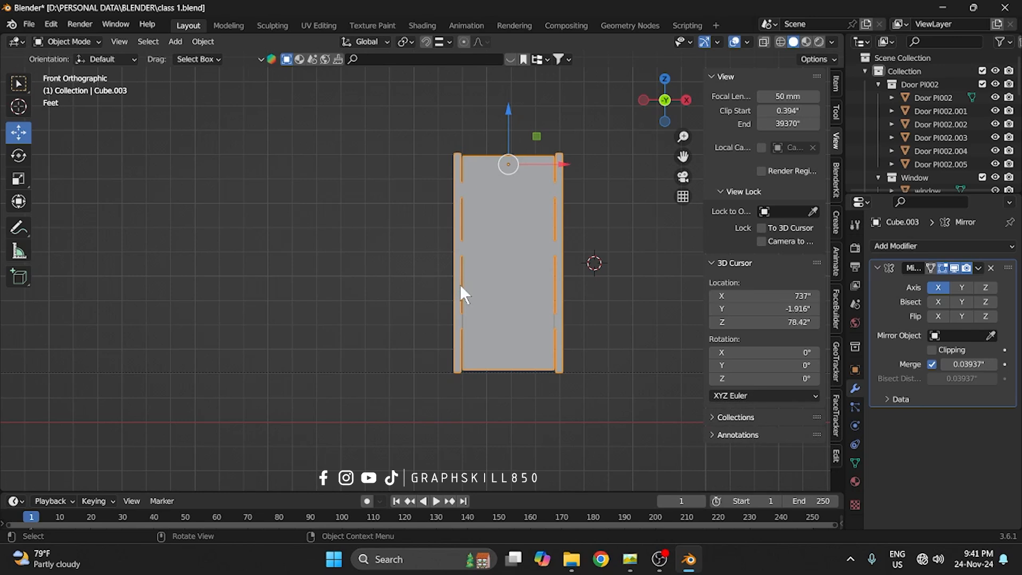
click(955, 269)
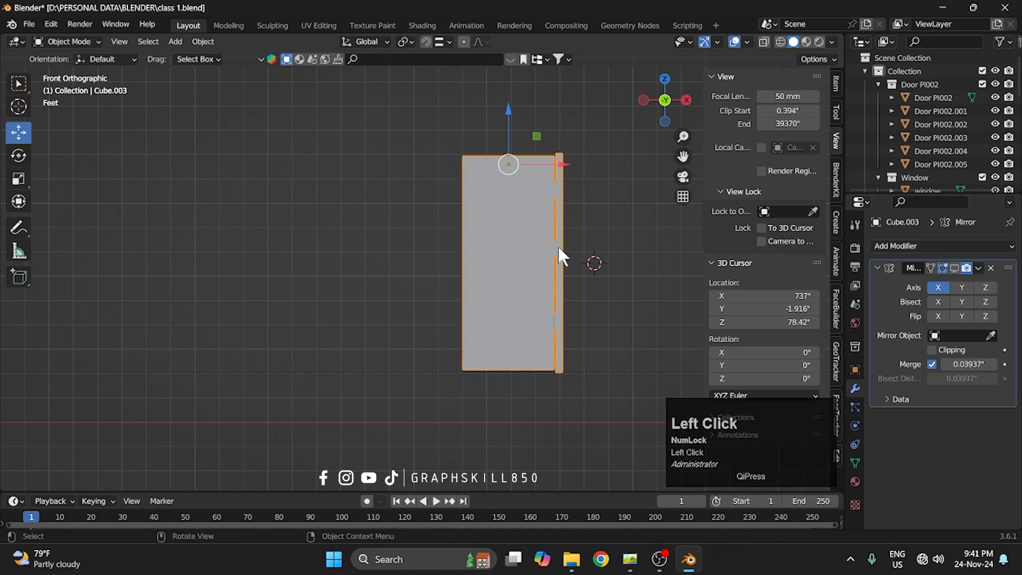
scroll(483, 188, up, 1)
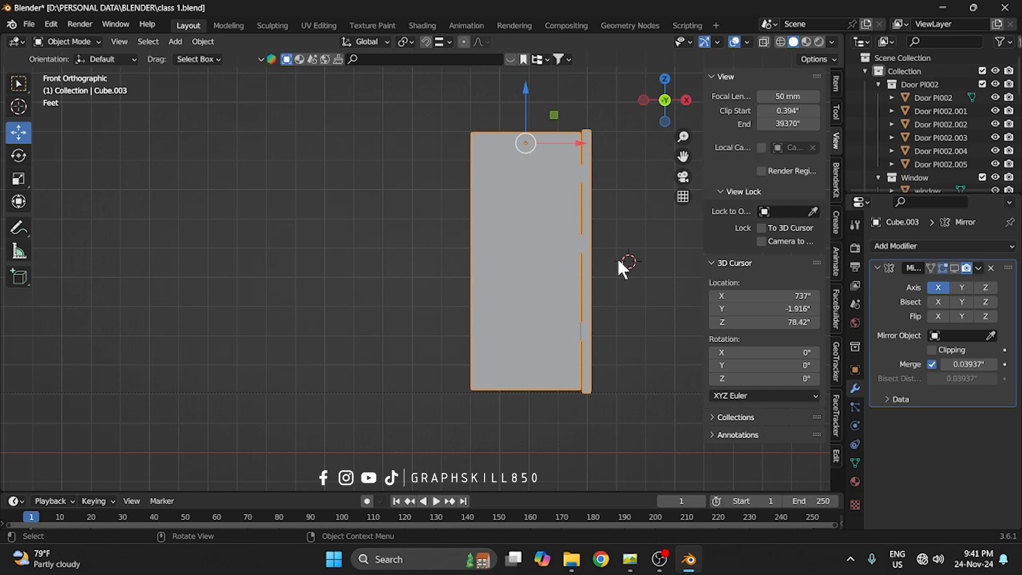
- Snap the 3D cursor to the narrow face of the leaf's frame on the edge opposite the side post
middle_drag(535, 236, 463, 267)
scroll(462, 266, up, 5)
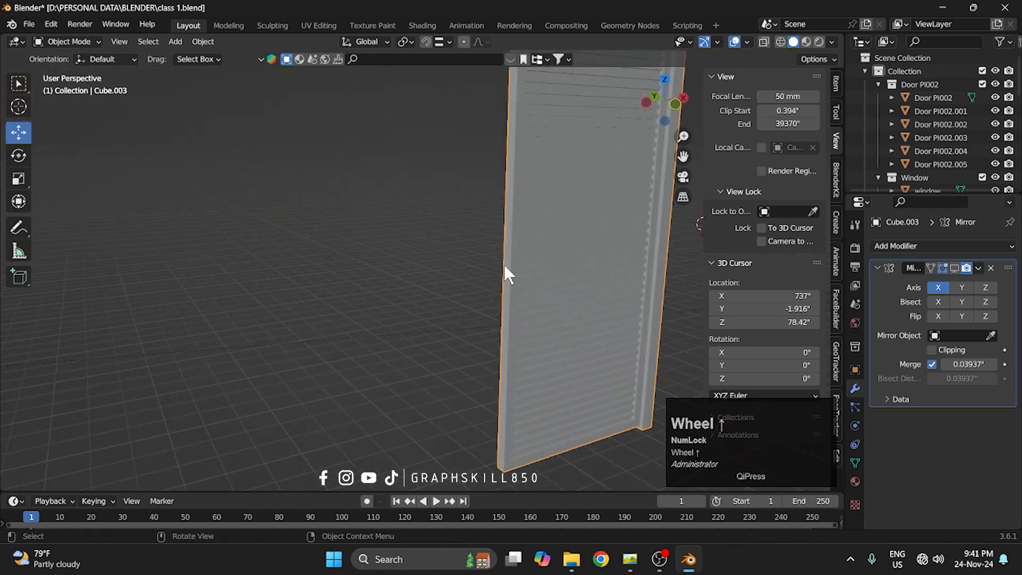
key(Tab)
click(508, 257)
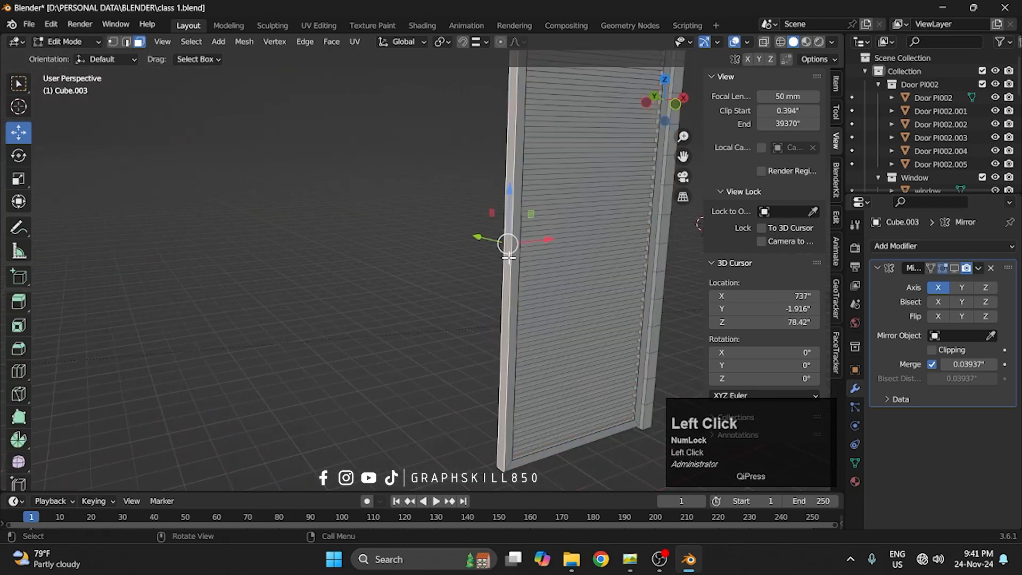
scroll(354, 307, down, 3)
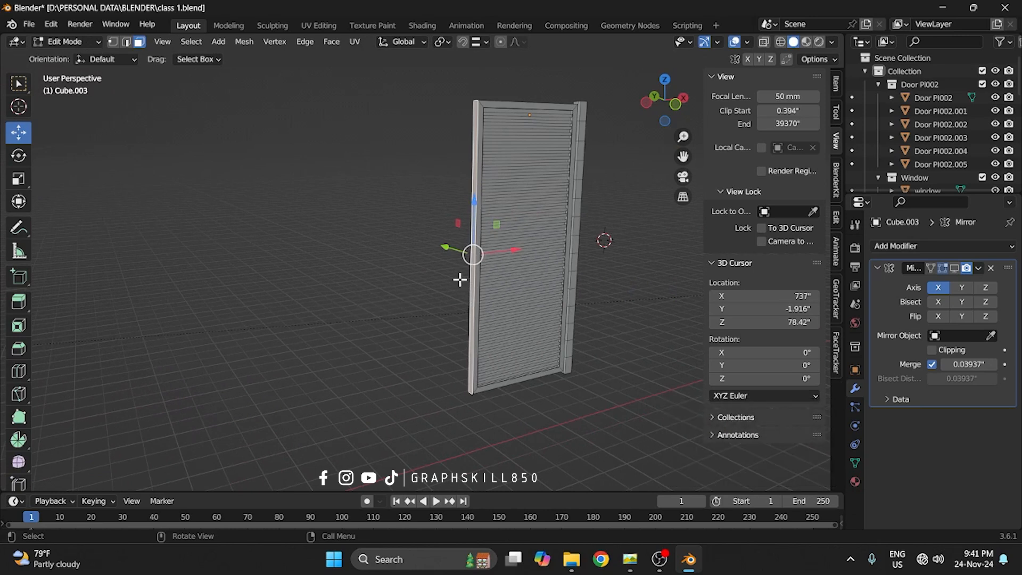
key(shift)
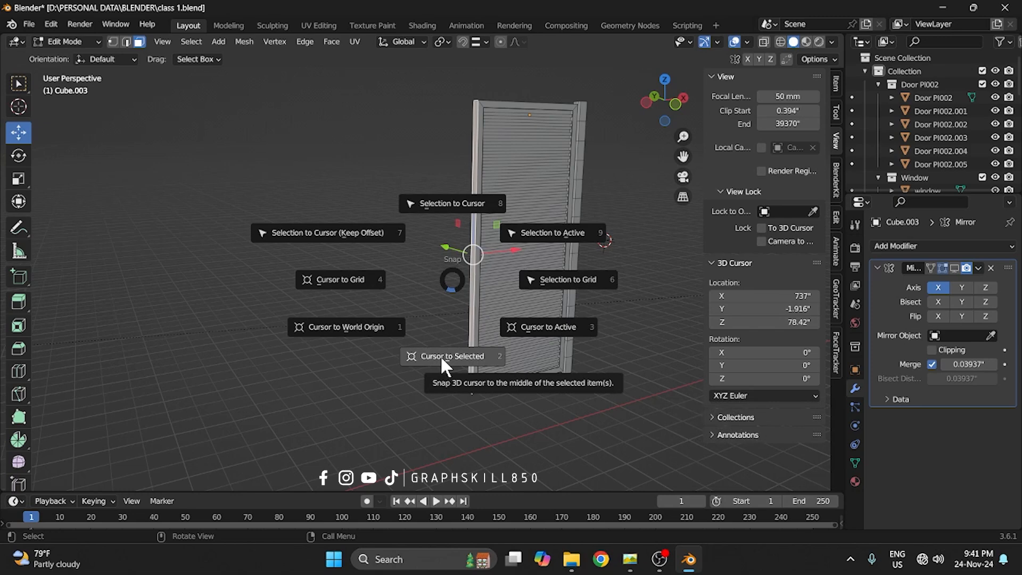
click(440, 356)
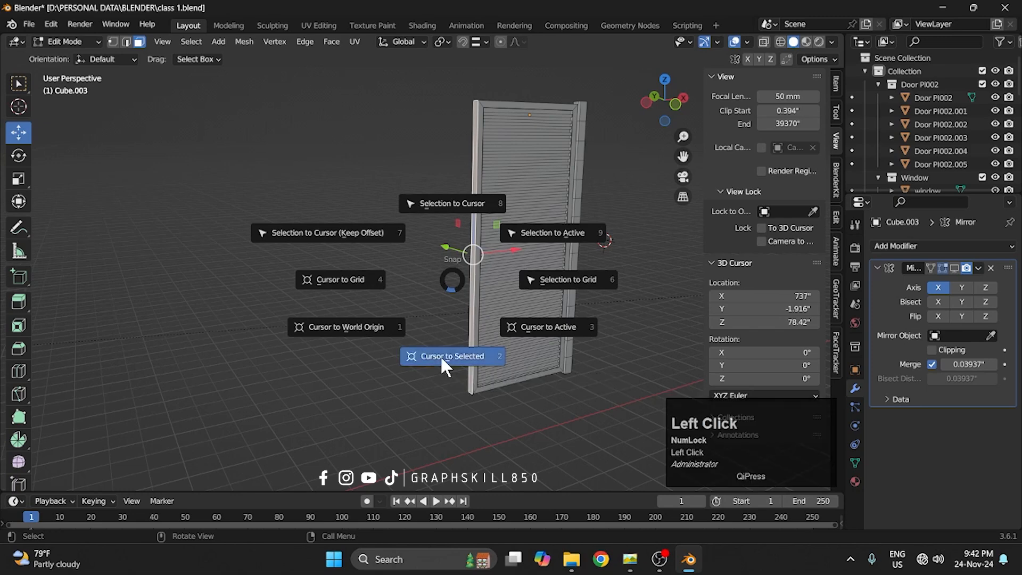
- Set the gate leaf's origin to the 3D cursor and turn the Mirror modifier's viewport display back on
middle_drag(440, 356, 497, 295)
key(Tab)
right_click(498, 247)
mouse_move(498, 246)
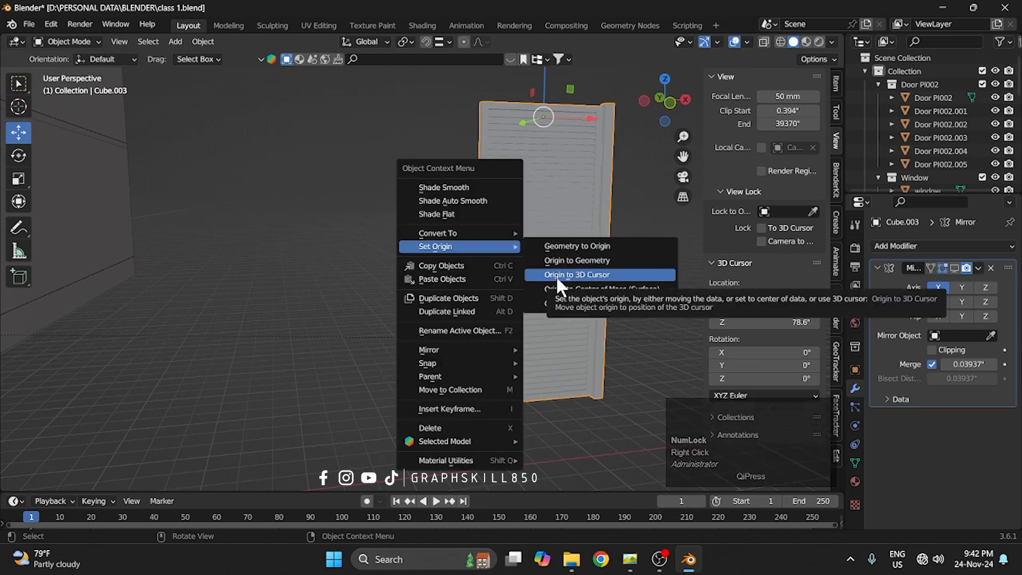
click(606, 265)
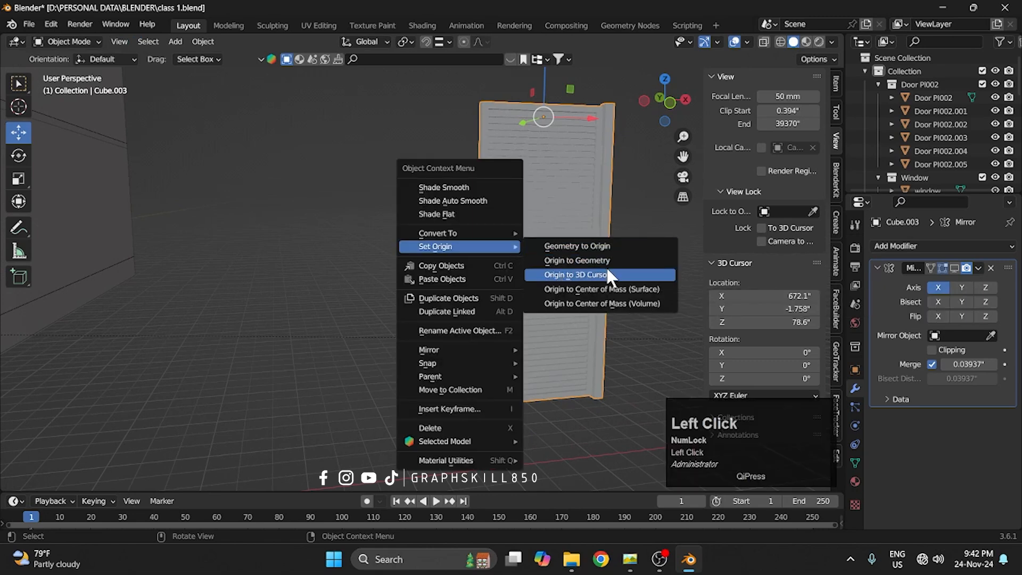
middle_drag(472, 290, 430, 319)
click(954, 267)
scroll(419, 307, down, 3)
- Move the leaf's entire mesh about 0.17 inch along X away from its mirrored copy, and return to Object Mode
key(Tab)
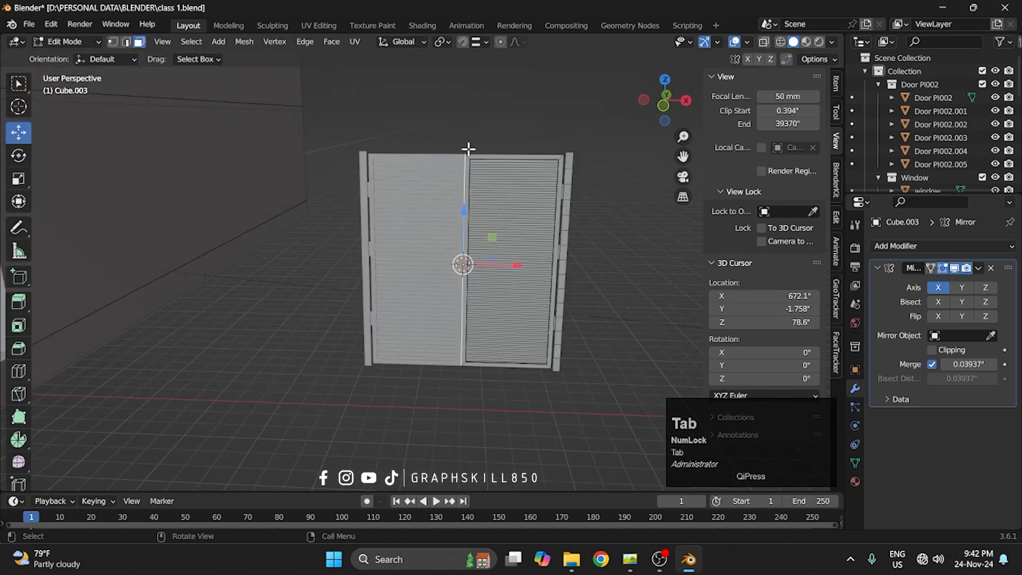
key(a)
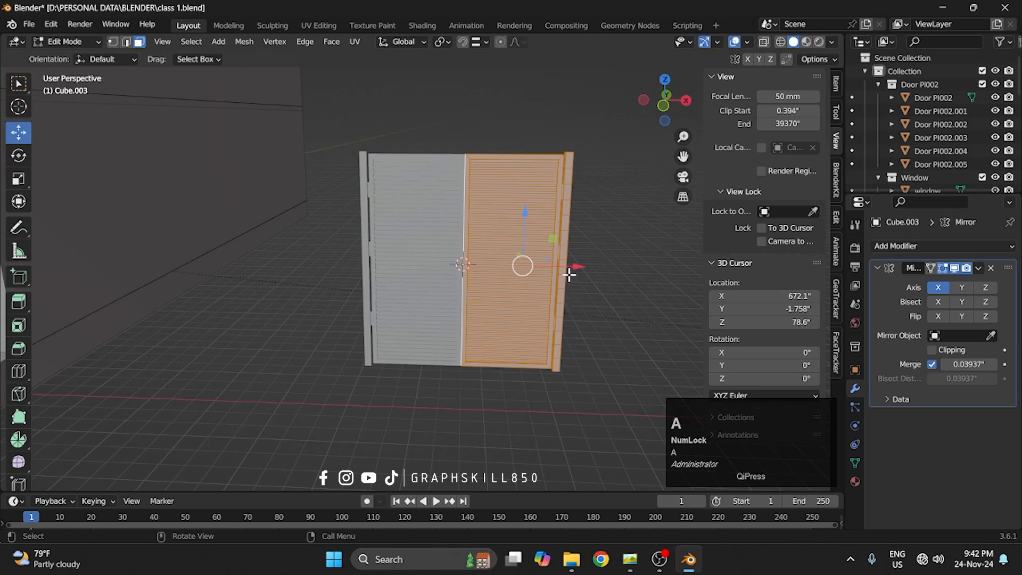
shift+middle_drag(569, 274, 383, 282)
scroll(347, 281, up, 4)
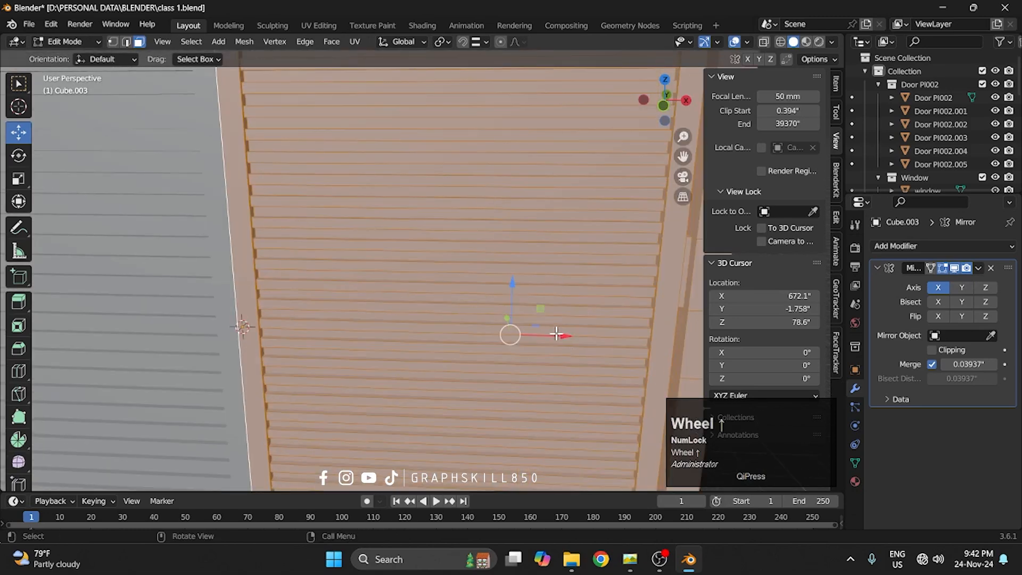
drag(557, 333, 561, 337)
scroll(542, 286, down, 4)
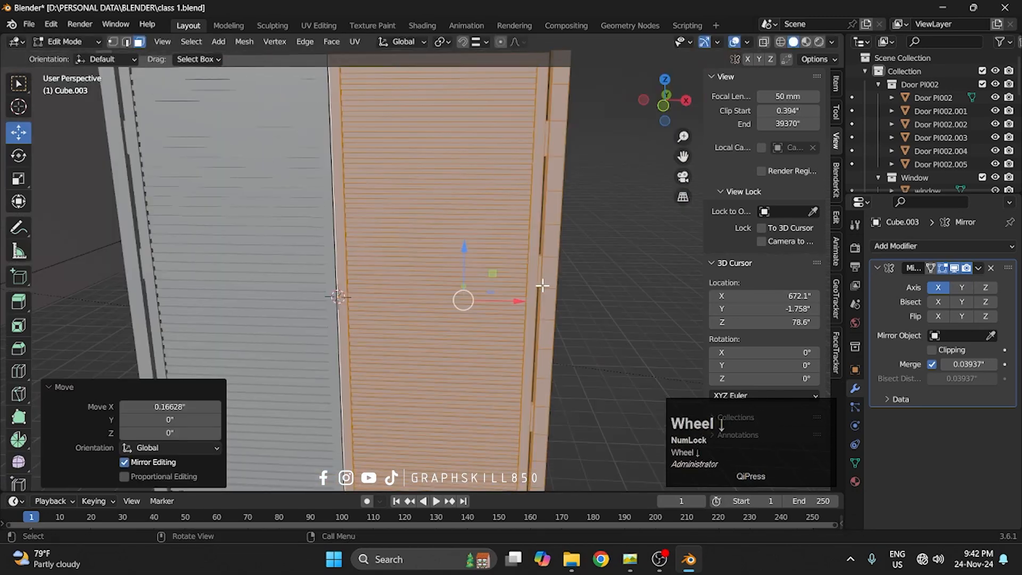
key(Tab)
- Apply the Mirror modifier to the double gate
scroll(534, 284, down, 5)
click(570, 310)
shift+middle_drag(570, 310, 434, 372)
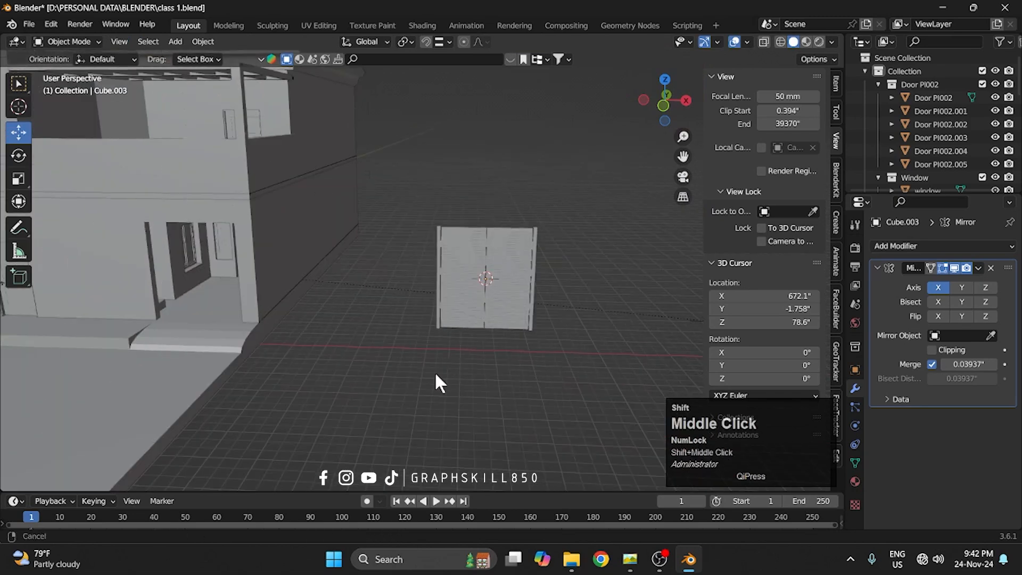
click(453, 313)
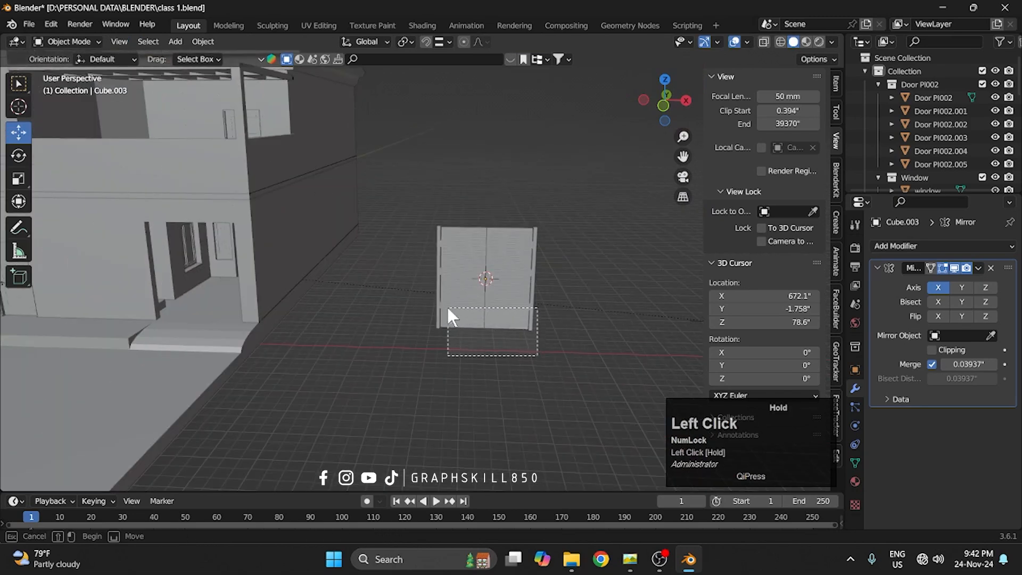
click(977, 269)
click(965, 282)
- Move the gate about 306 inches along negative X to the house's front wall, and shift it about 7.73 inches along Y into the wall
drag(530, 293, 217, 266)
key(KP_7)
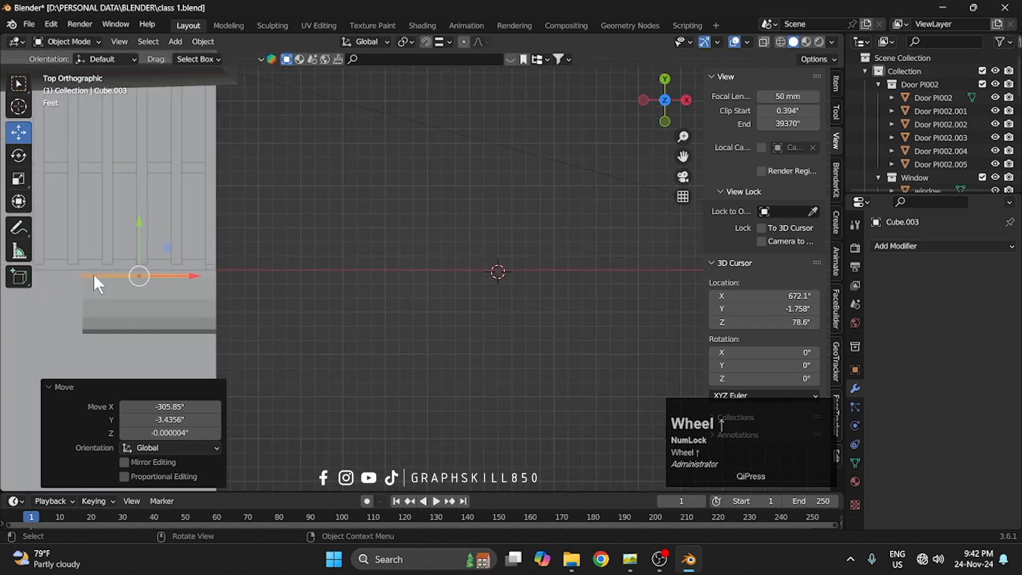
scroll(240, 213, up, 1)
click(765, 42)
shift+middle_drag(273, 270, 336, 383)
scroll(447, 261, up, 3)
scroll(277, 362, up, 2)
shift+middle_drag(276, 362, 452, 197)
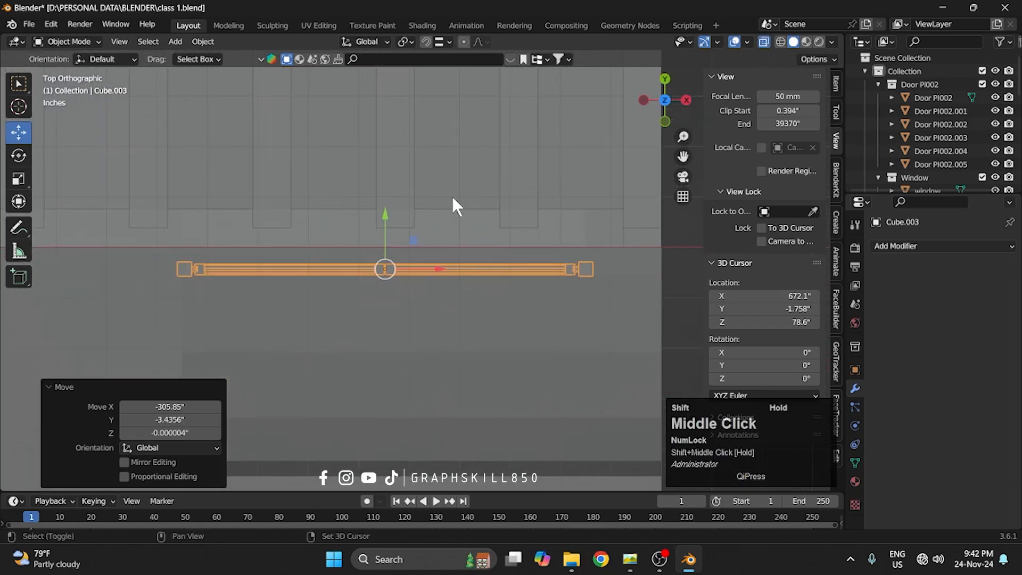
click(781, 42)
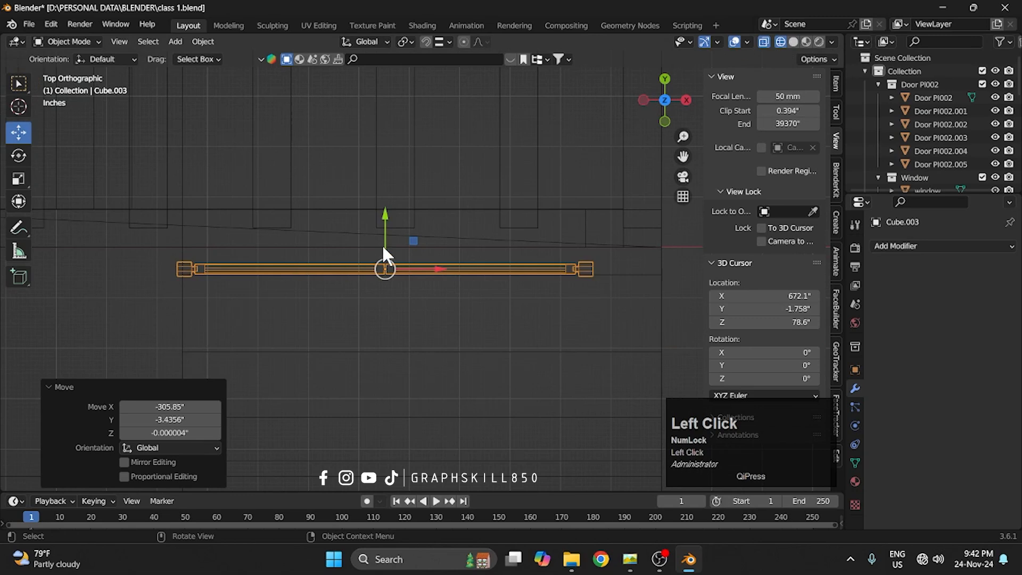
drag(384, 247, 363, 234)
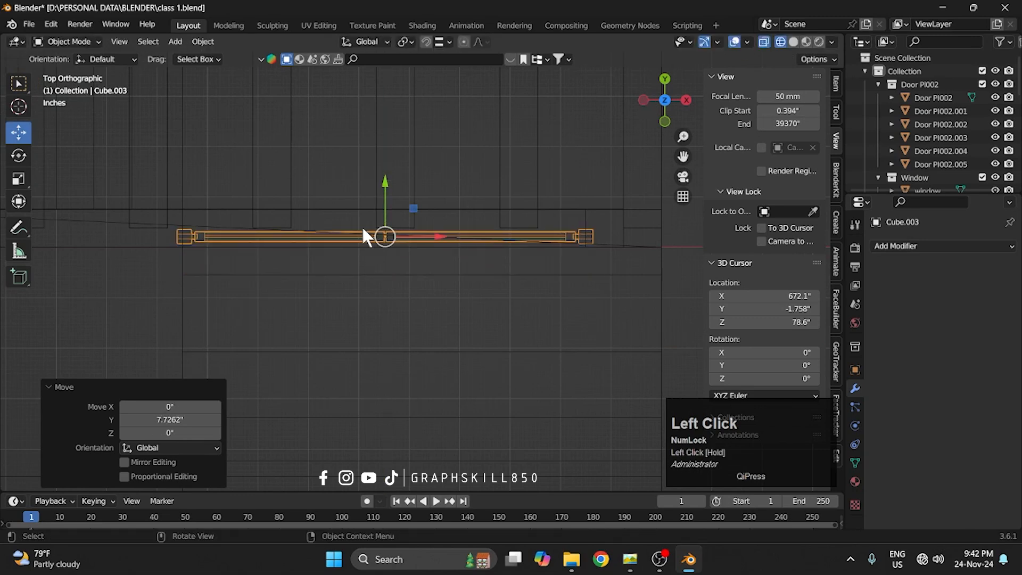
scroll(359, 248, down, 3)
- Show the scene in Material Preview shading and create a new material for the gate
click(794, 42)
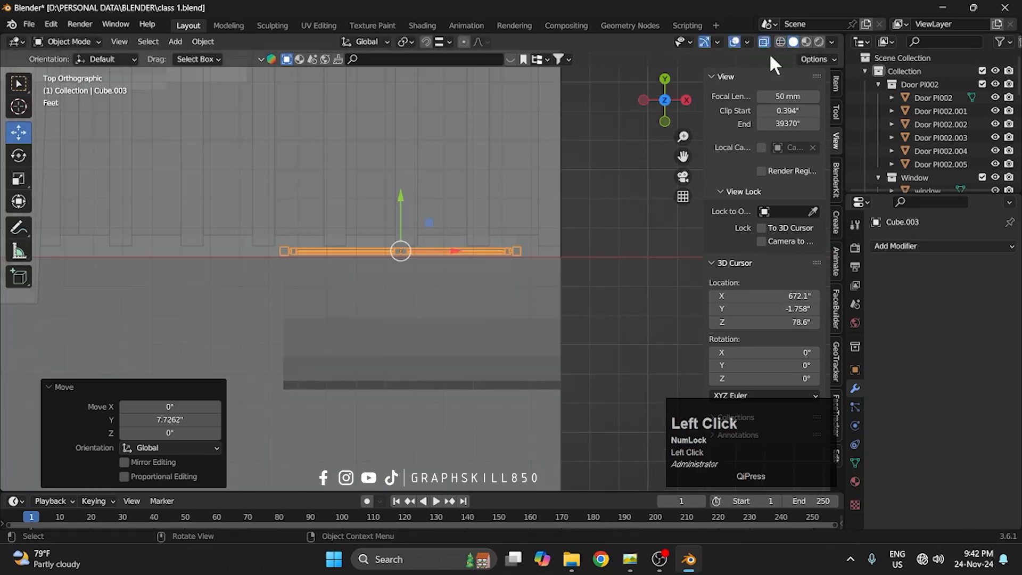
click(807, 43)
scroll(404, 251, up, 3)
mouse_move(373, 240)
middle_down()
mouse_move(408, 167)
mouse_move(436, 215)
middle_up()
scroll(413, 279, up, 3)
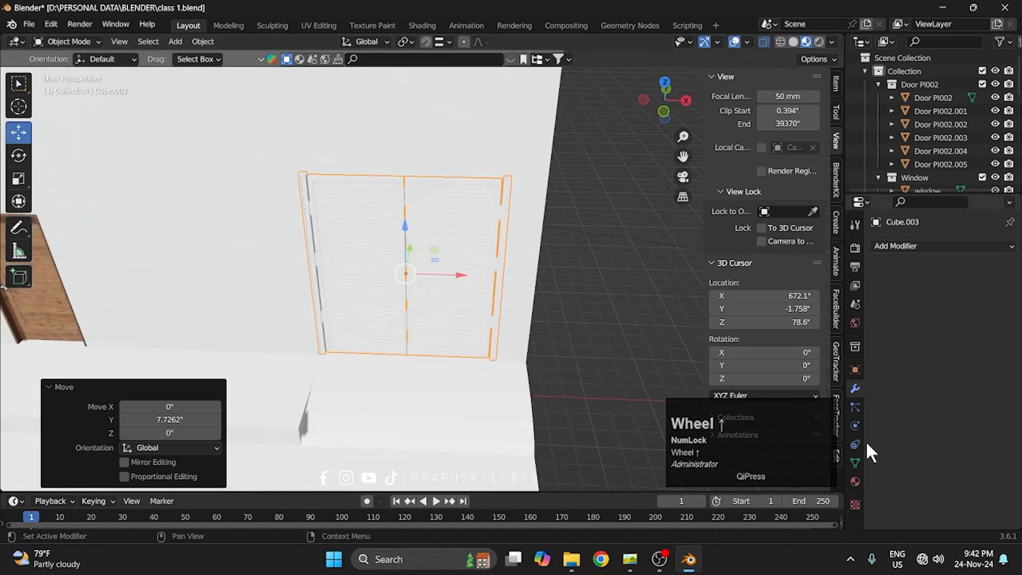
click(855, 480)
click(884, 301)
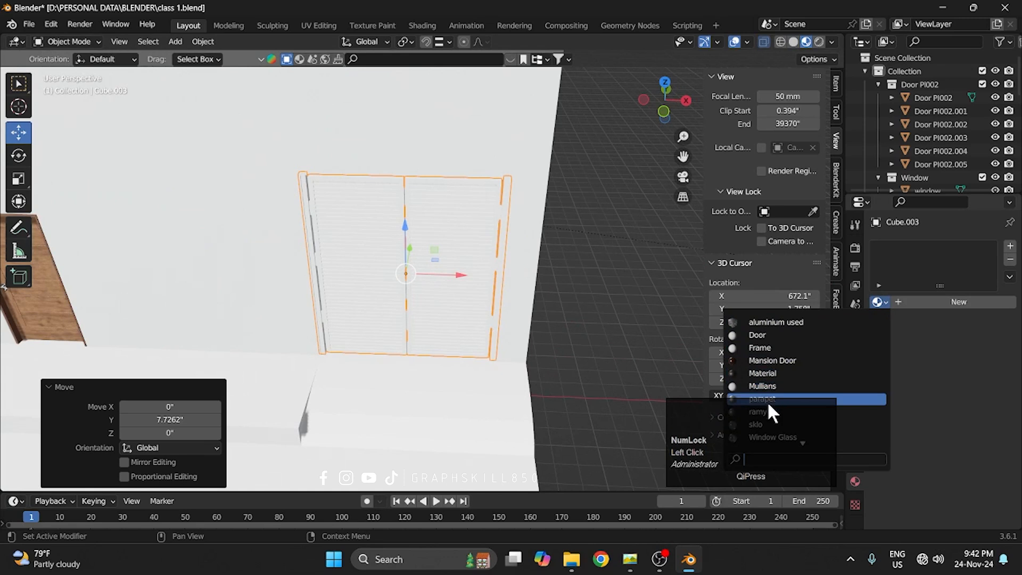
scroll(764, 436, up, 6)
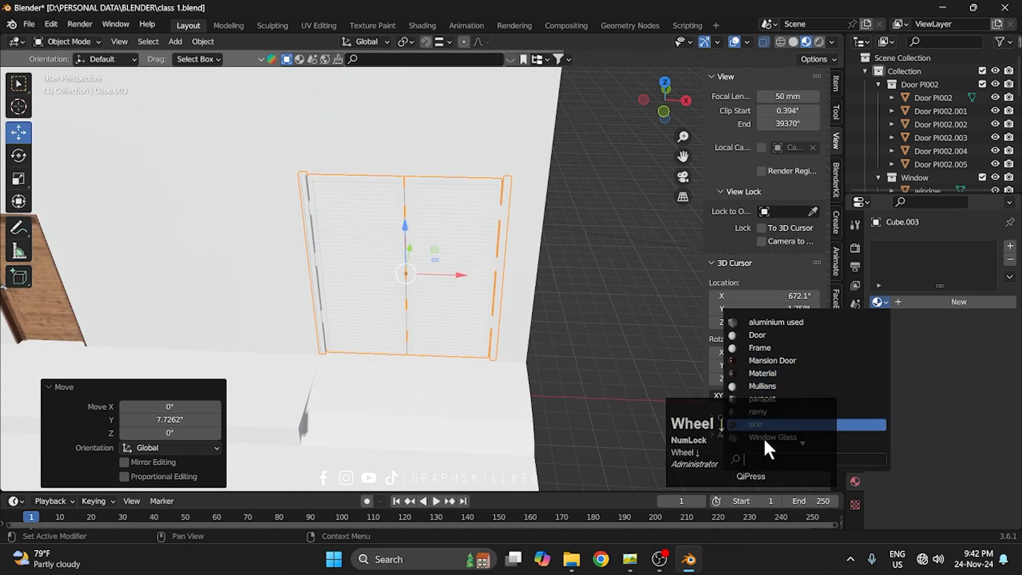
click(952, 302)
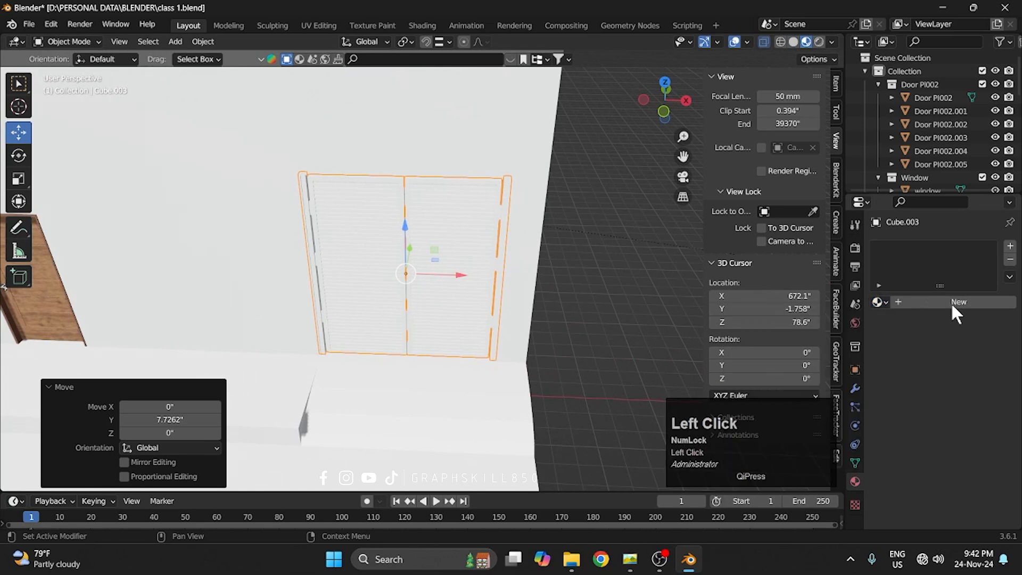
click(901, 300)
- Darken the gate material's base colour to a very dark grey and deselect the gate
click(972, 441)
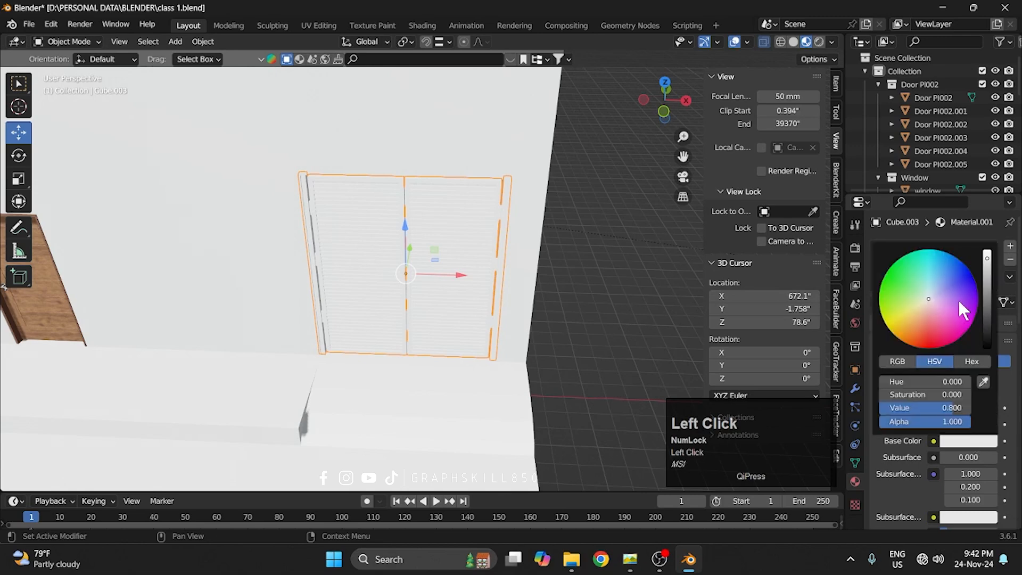
drag(989, 279, 988, 321)
middle_drag(498, 353, 564, 266)
click(598, 319)
- Set the gate material's Metallic to about 0.541 and its Roughness to about 0.261
scroll(962, 451, down, 5)
drag(949, 461, 959, 461)
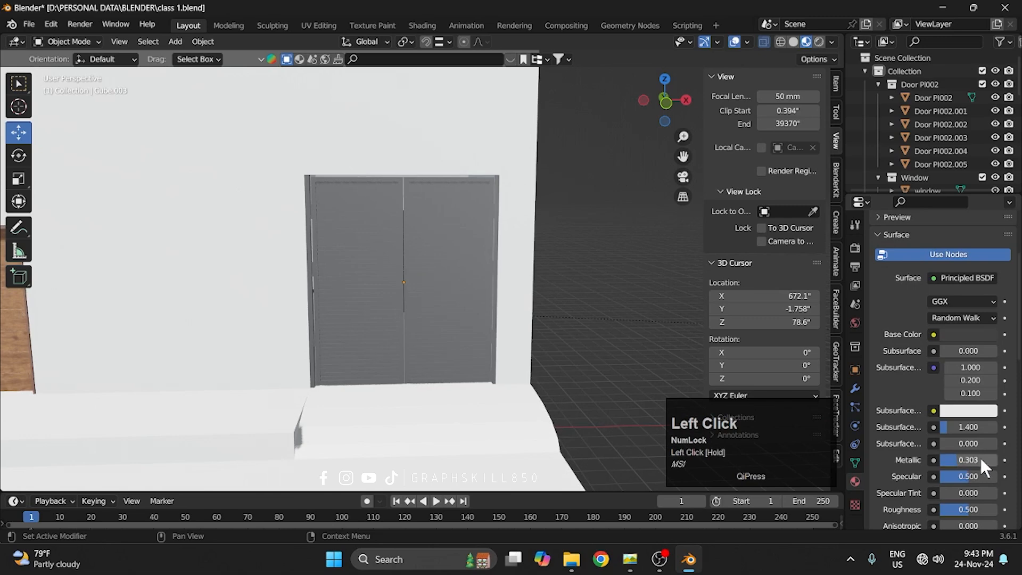
scroll(980, 464, down, 1)
drag(966, 488, 954, 488)
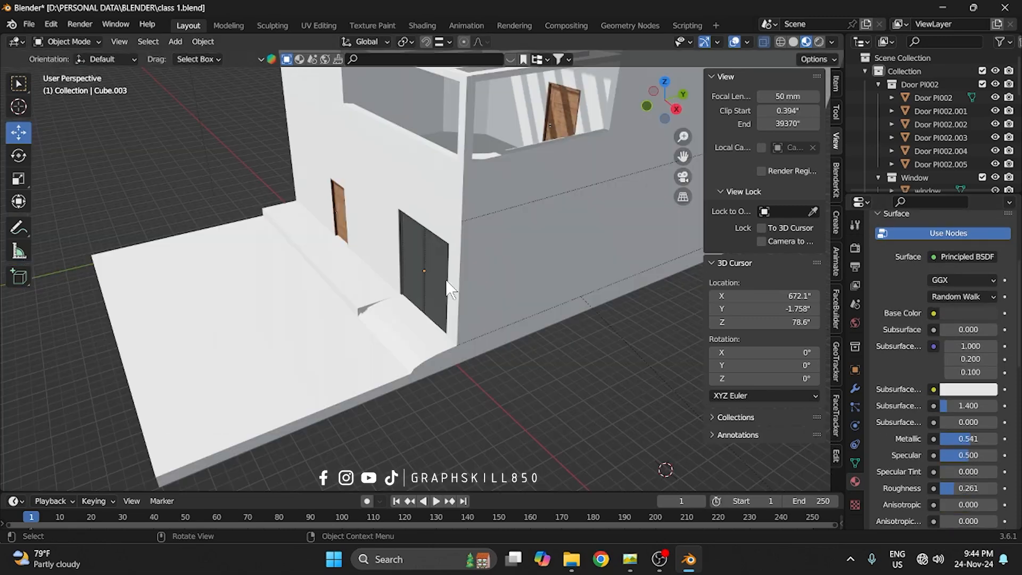